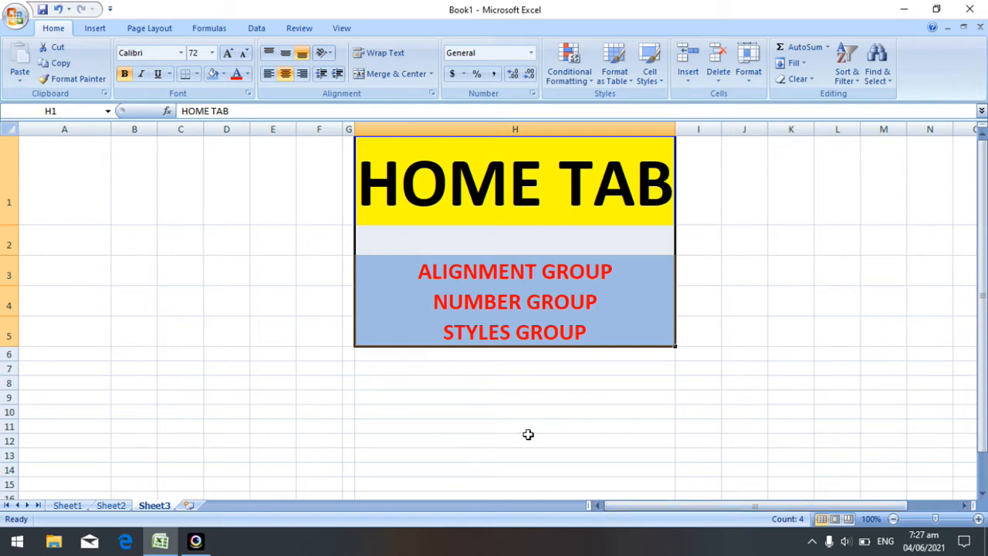
Open Sheet1 and apply top, middle and bottom vertical alignment in turn to the text in cell A1.
{"action": "left_click", "coordinate": [71, 507]}
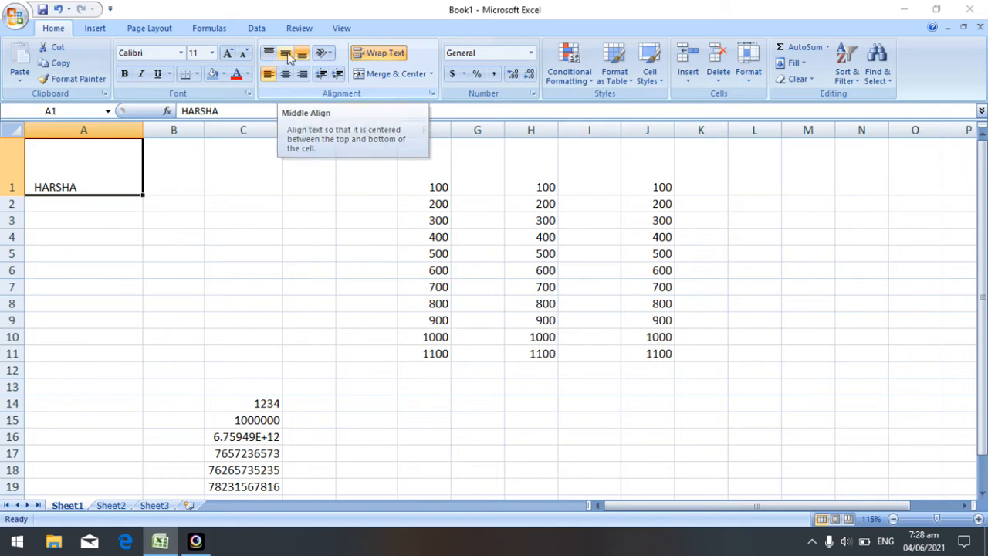
{"action": "key", "text": "alt+Tab"}
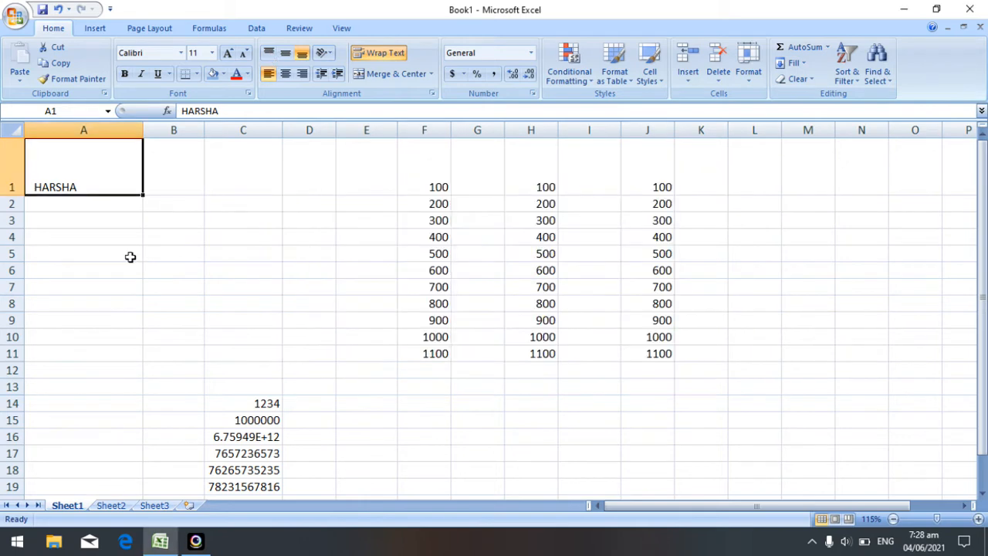
{"action": "left_click", "coordinate": [272, 61]}
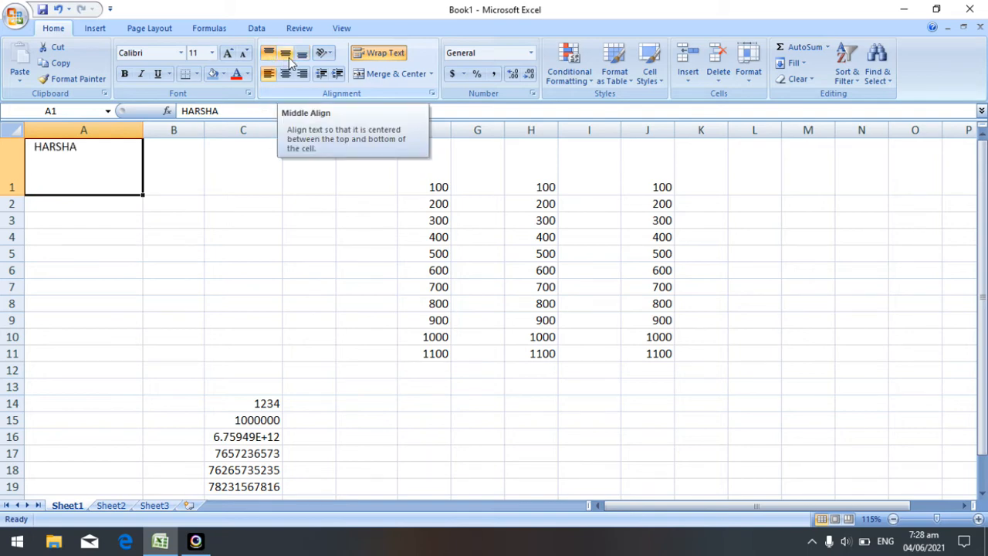
{"action": "left_click", "coordinate": [285, 54]}
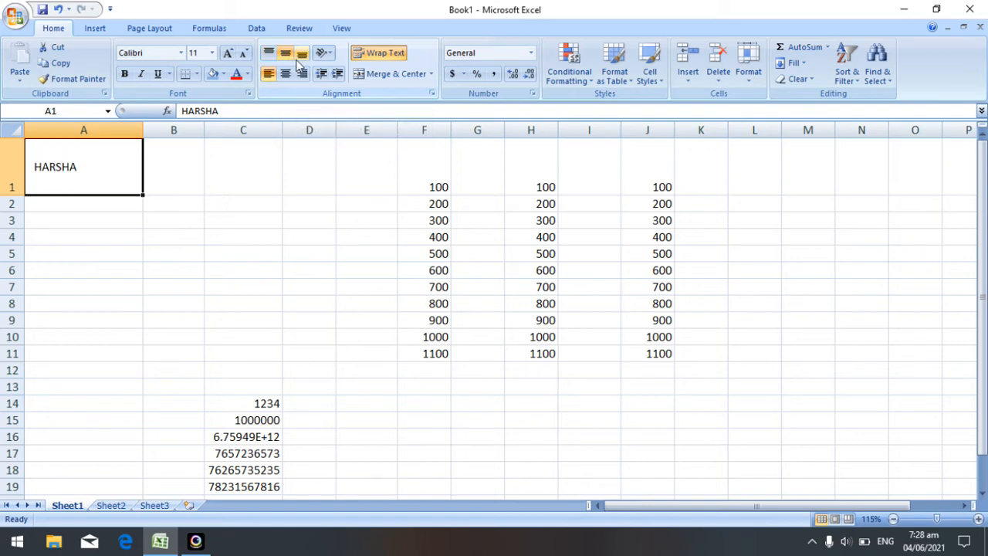
{"action": "left_click", "coordinate": [299, 60]}
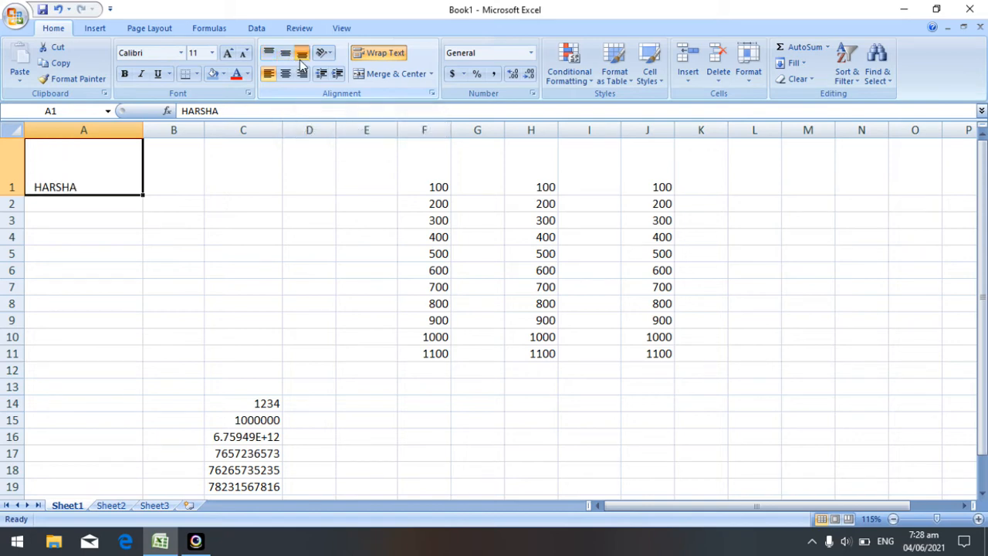
Apply left, center and right horizontal alignment in turn to the text in cell A1.
{"action": "left_click", "coordinate": [269, 74]}
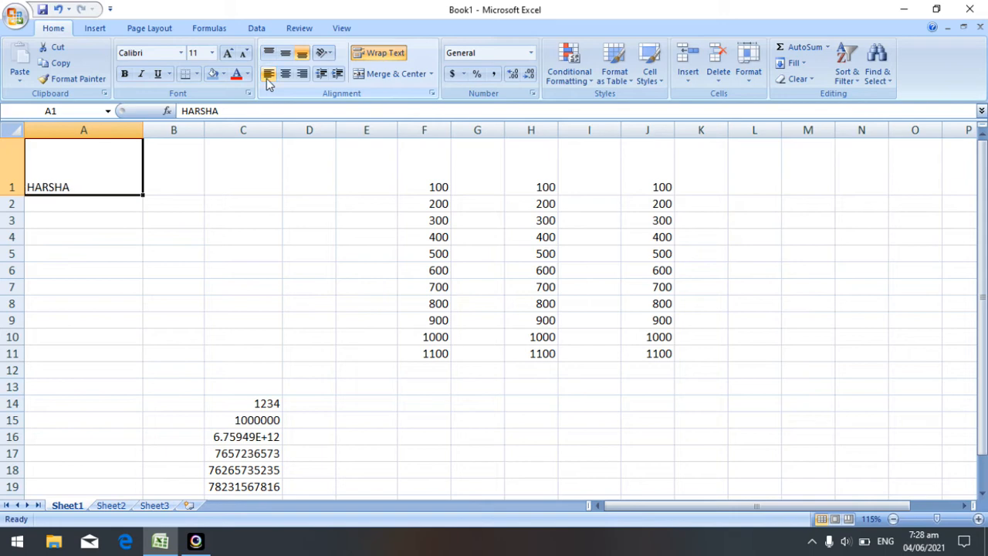
{"action": "left_click", "coordinate": [286, 74]}
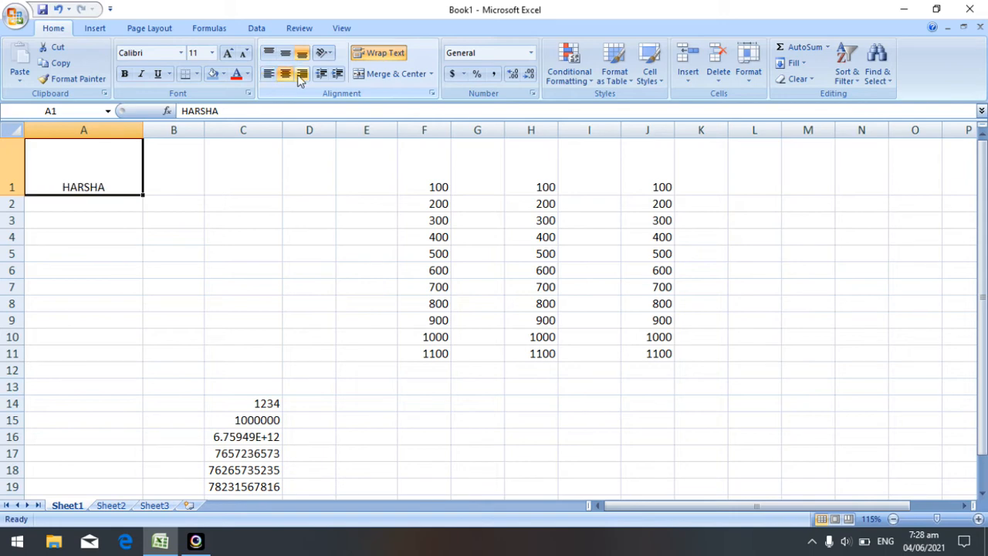
{"action": "left_click", "coordinate": [302, 77]}
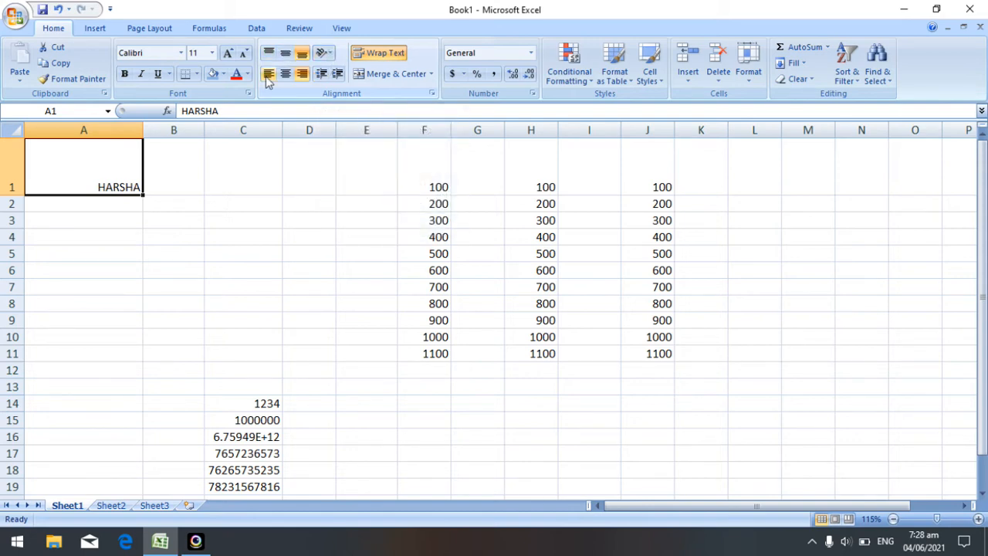
Align the text in cell A1 to the middle and left, and angle it counterclockwise.
{"action": "left_click", "coordinate": [284, 56]}
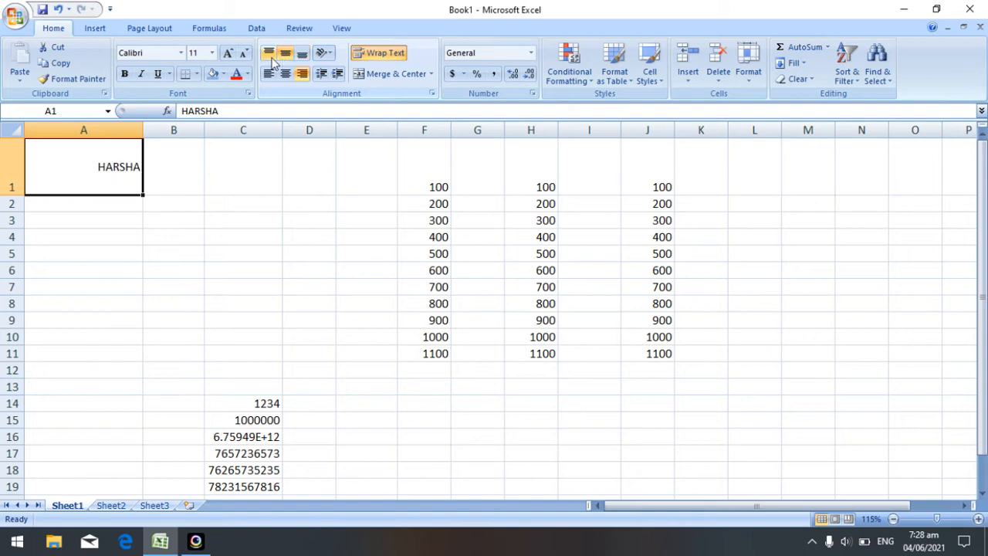
{"action": "left_click", "coordinate": [268, 75]}
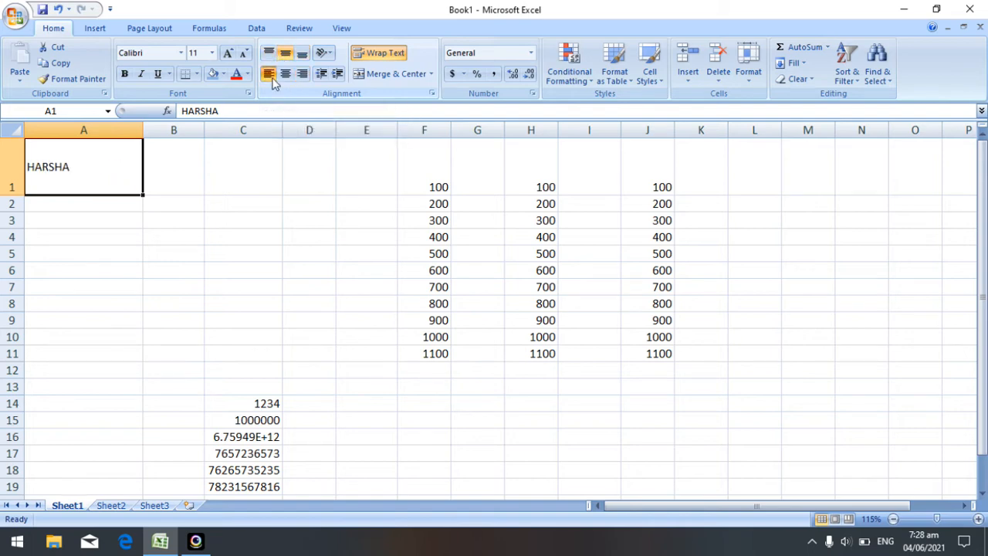
{"action": "left_click", "coordinate": [332, 61]}
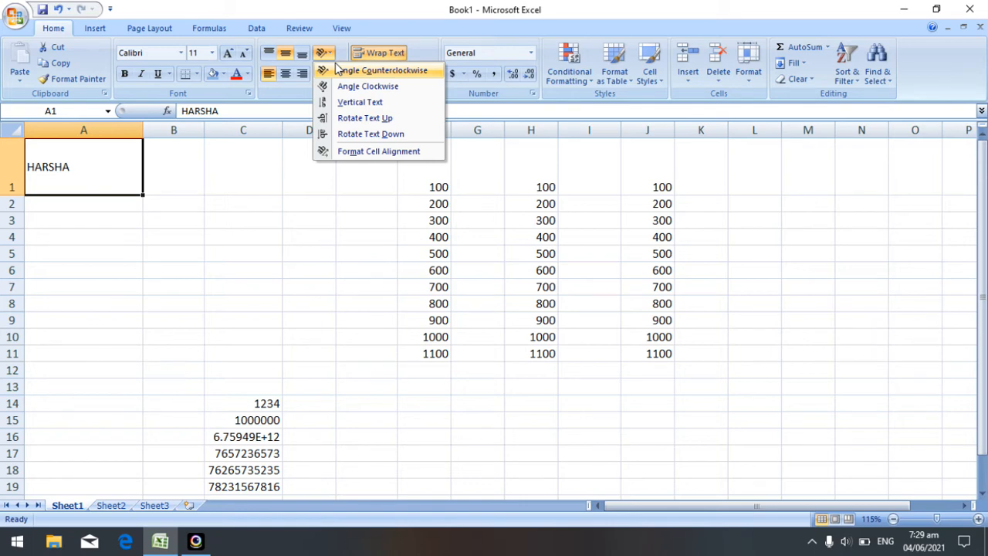
{"action": "left_click", "coordinate": [337, 69]}
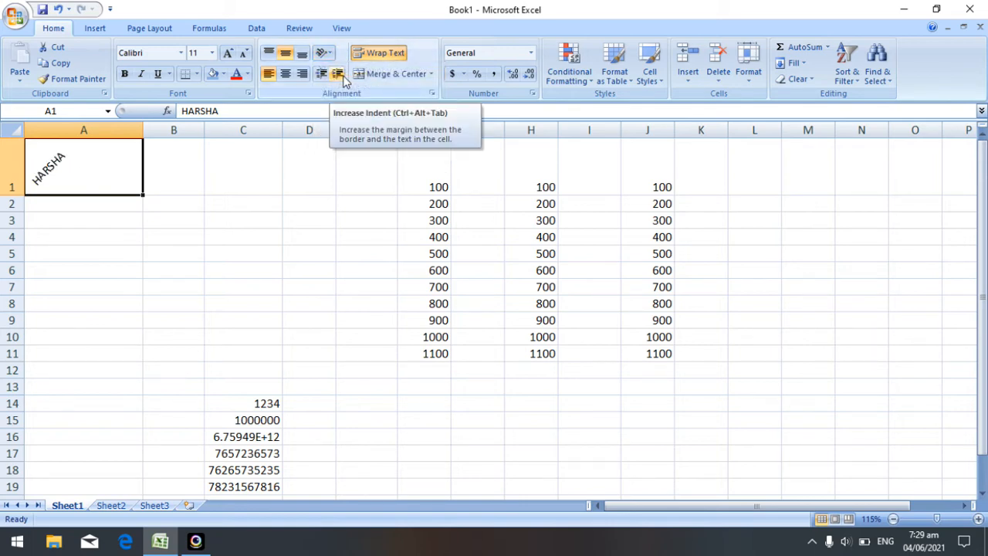
Enlarge the font of cell A1 to size 24 and turn off its text wrapping.
{"action": "left_click", "coordinate": [234, 58]}
{"action": "left_click", "coordinate": [234, 57]}
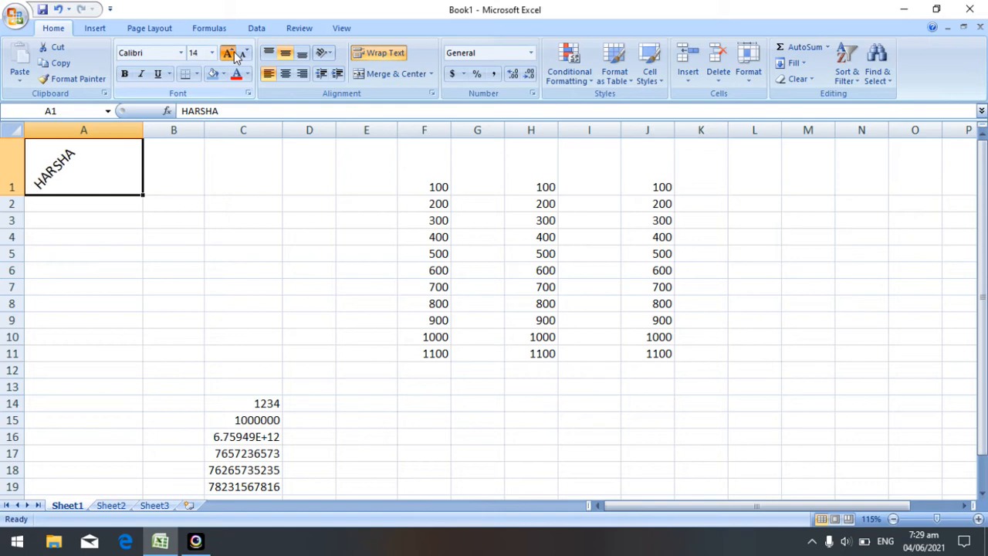
{"action": "left_click", "coordinate": [235, 57]}
{"action": "left_click", "coordinate": [235, 58]}
{"action": "left_click", "coordinate": [235, 57]}
{"action": "left_click", "coordinate": [235, 57]}
{"action": "left_click", "coordinate": [235, 57]}
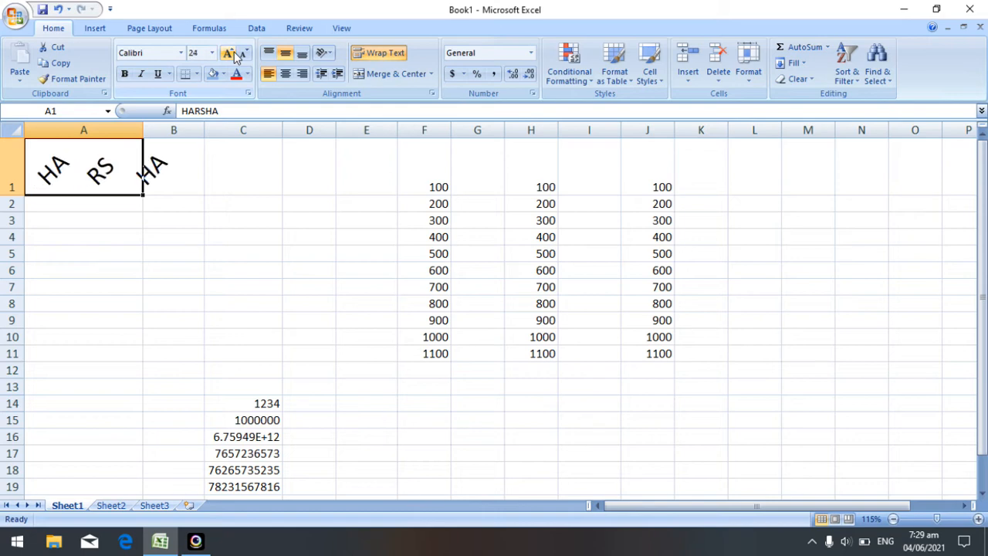
{"action": "left_click", "coordinate": [372, 52]}
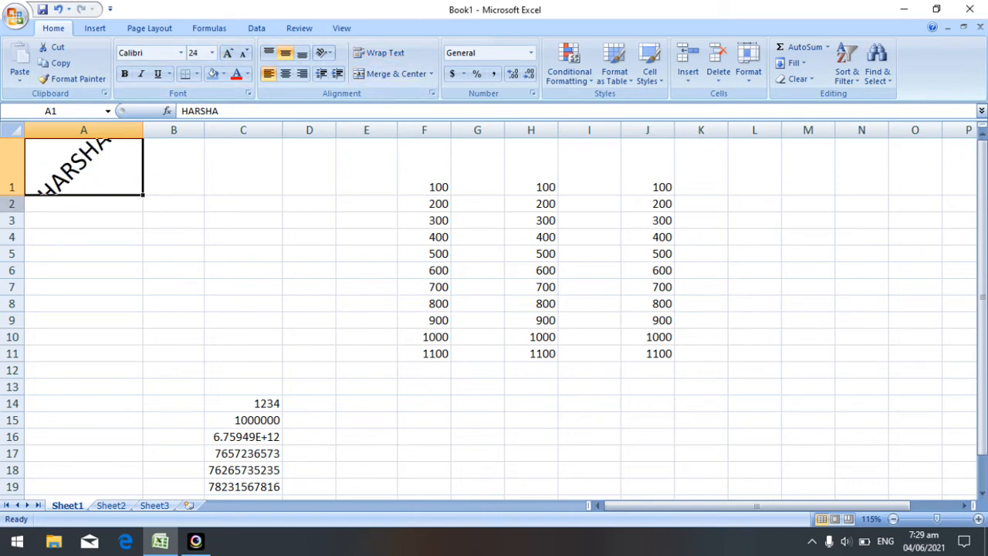
Make row 1 taller to fit the slanted text and angle the text in cell A1 clockwise.
{"action": "left_click_drag", "start_coordinate": [10, 195], "coordinate": [12, 264]}
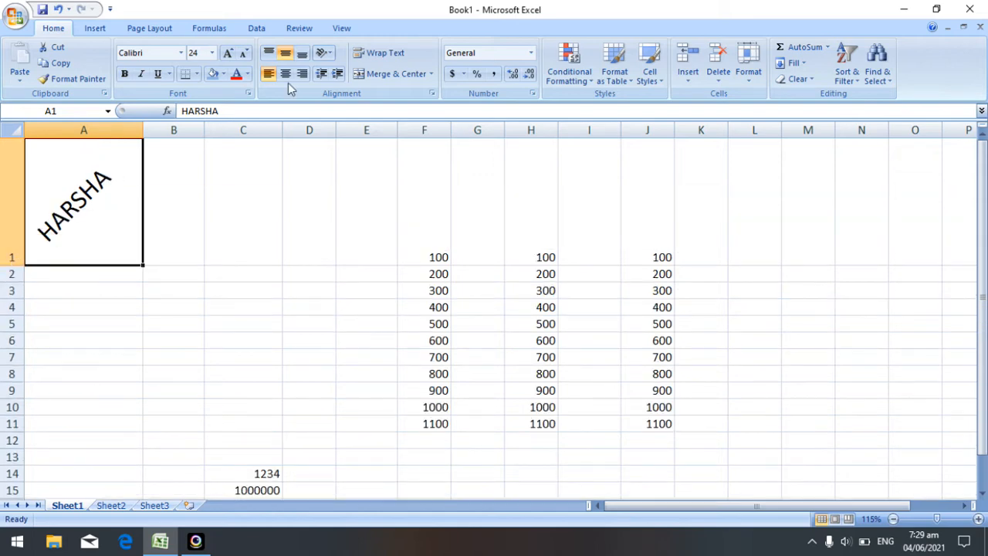
{"action": "left_click", "coordinate": [325, 52]}
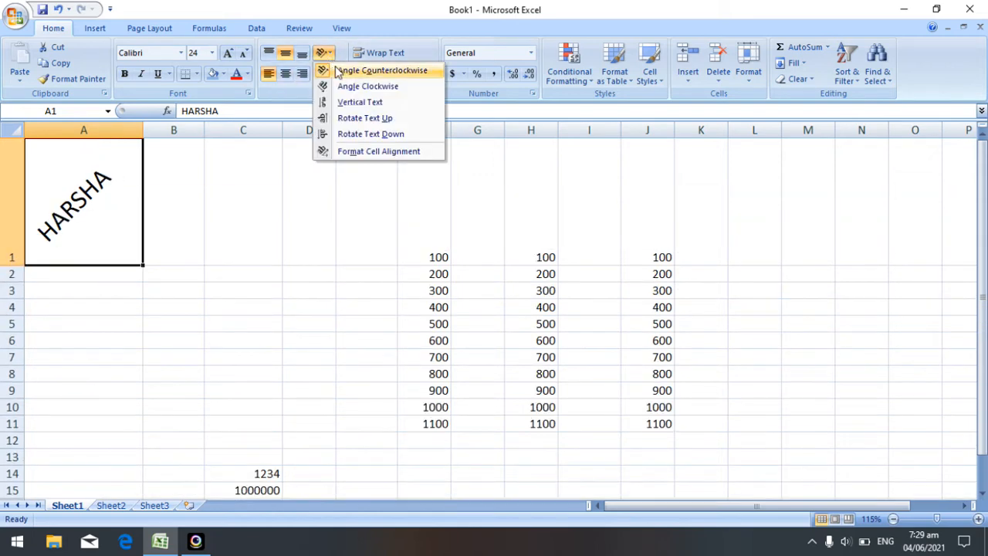
{"action": "left_click", "coordinate": [340, 85]}
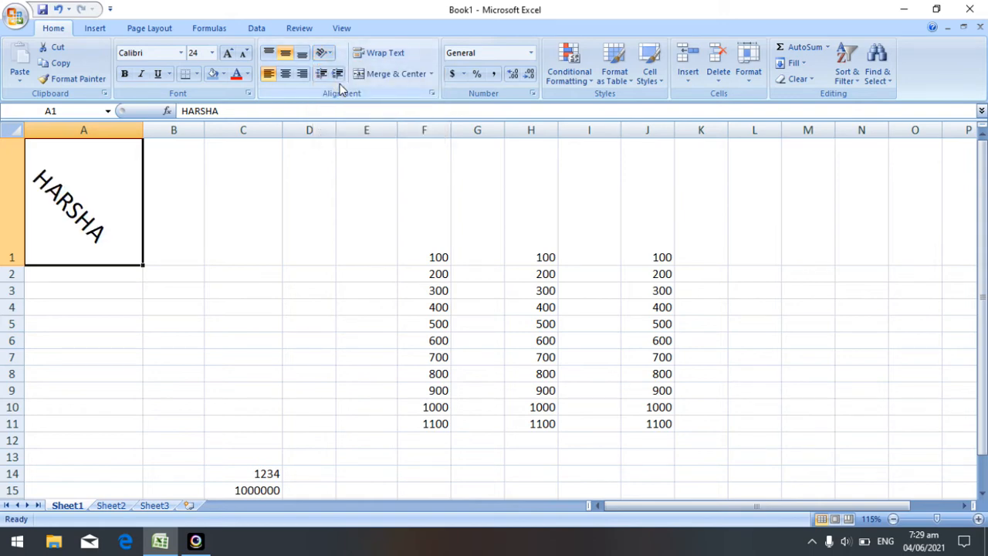
Set the text in cell A1 to vertical and heighten row 1 until all its stacked letters fit.
{"action": "left_click", "coordinate": [332, 53]}
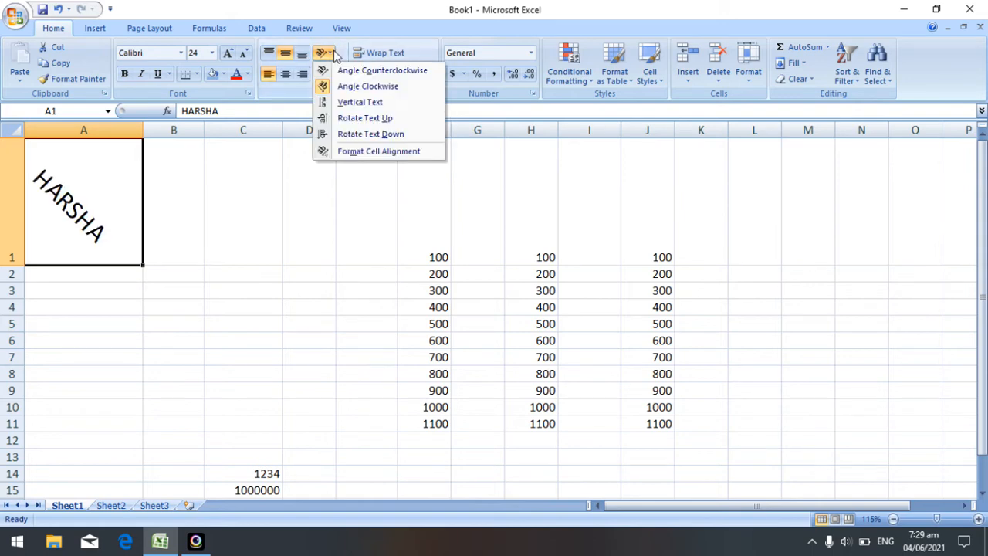
{"action": "left_click", "coordinate": [340, 102]}
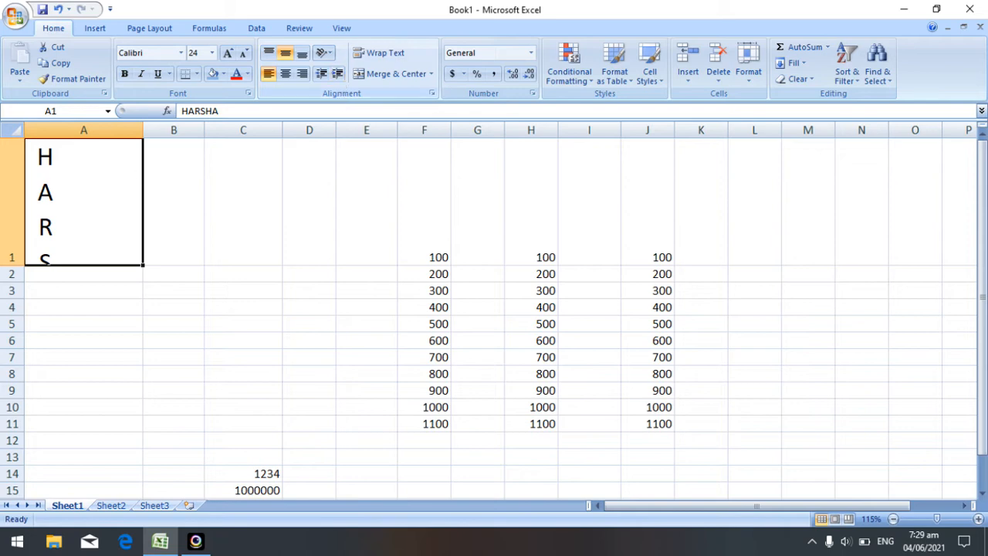
{"action": "left_click_drag", "start_coordinate": [19, 263], "coordinate": [17, 355]}
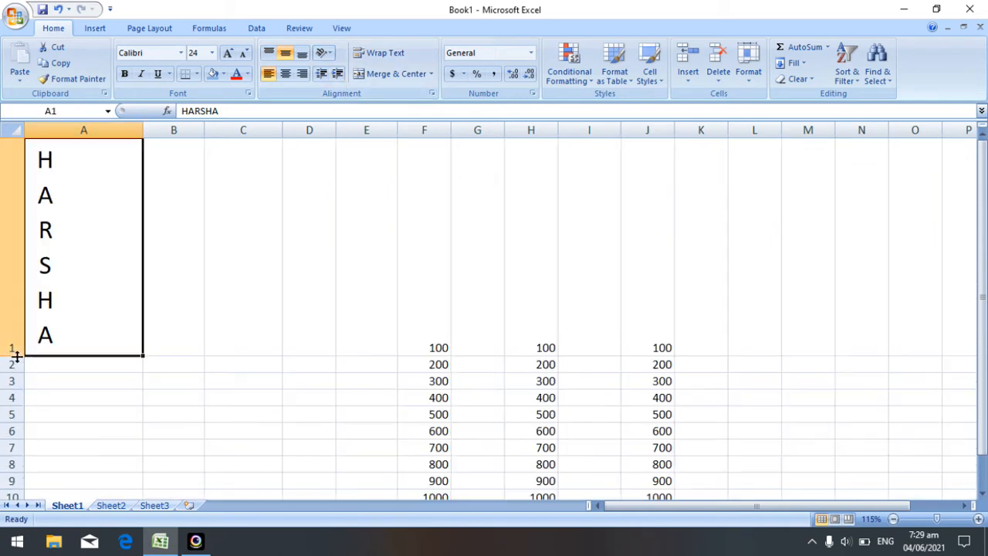
Rotate the text in cell A1 up, and then rotate it down.
{"action": "left_click", "coordinate": [324, 53]}
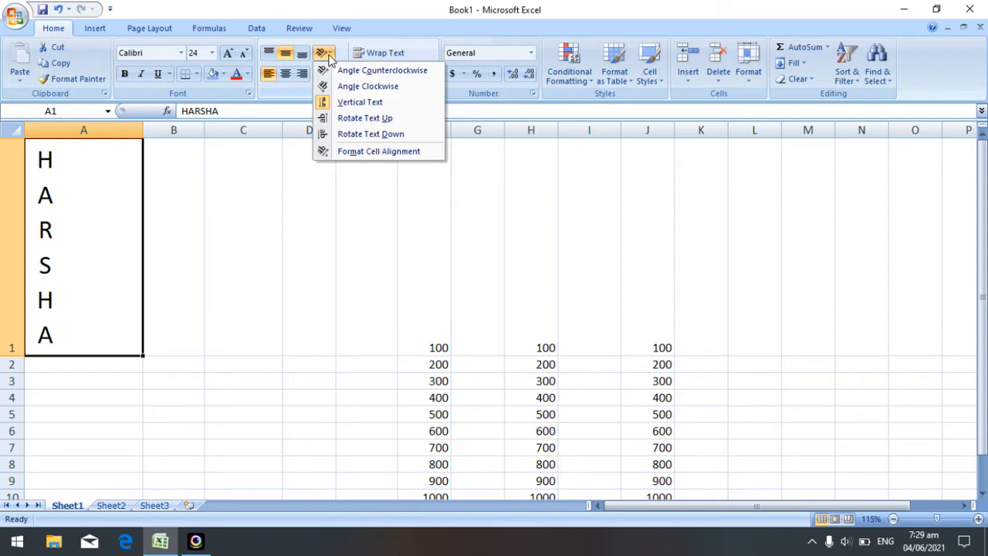
{"action": "left_click", "coordinate": [349, 118]}
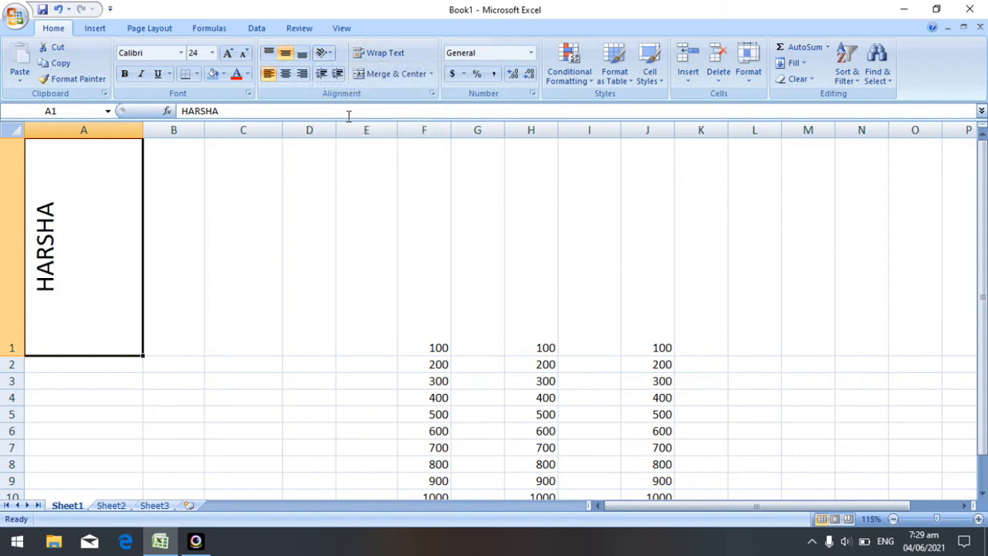
{"action": "left_click", "coordinate": [324, 52]}
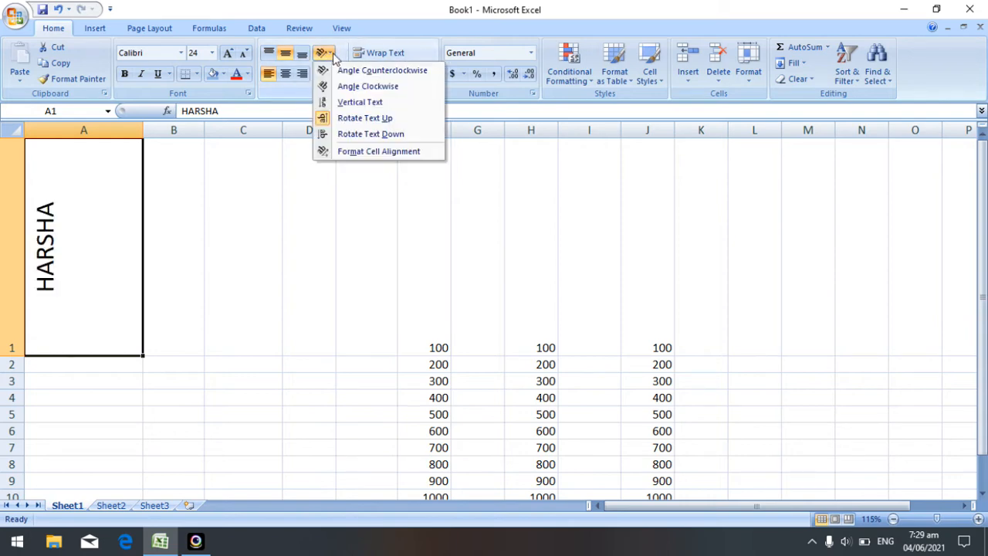
{"action": "left_click", "coordinate": [349, 134]}
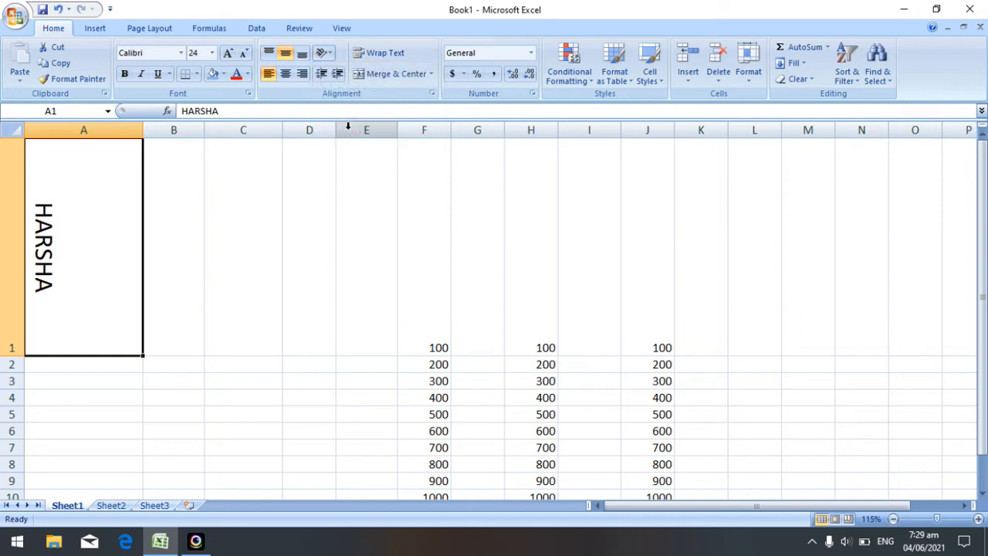
Set the text orientation of cell A1 to -1 degrees in the cell alignment format settings.
{"action": "left_click", "coordinate": [329, 54]}
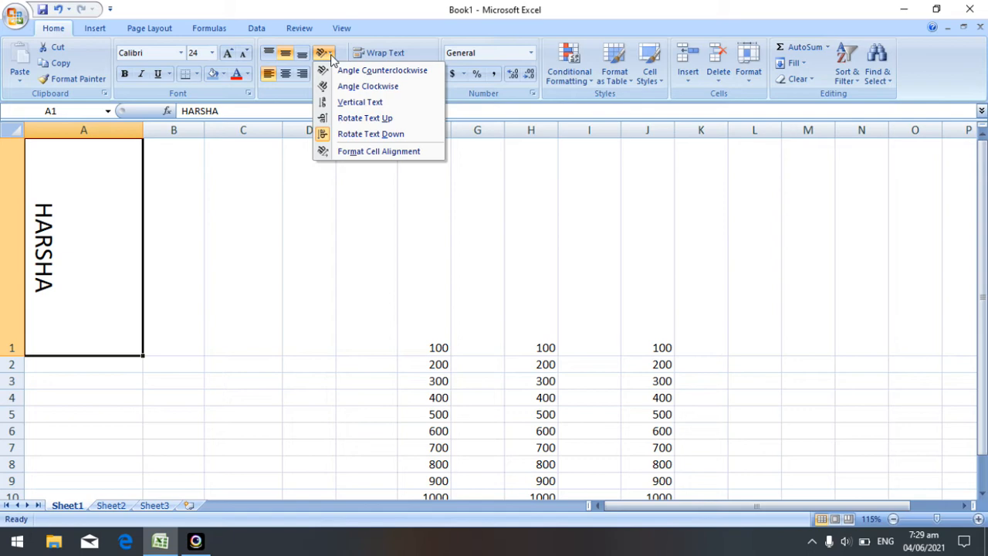
{"action": "left_click", "coordinate": [423, 152]}
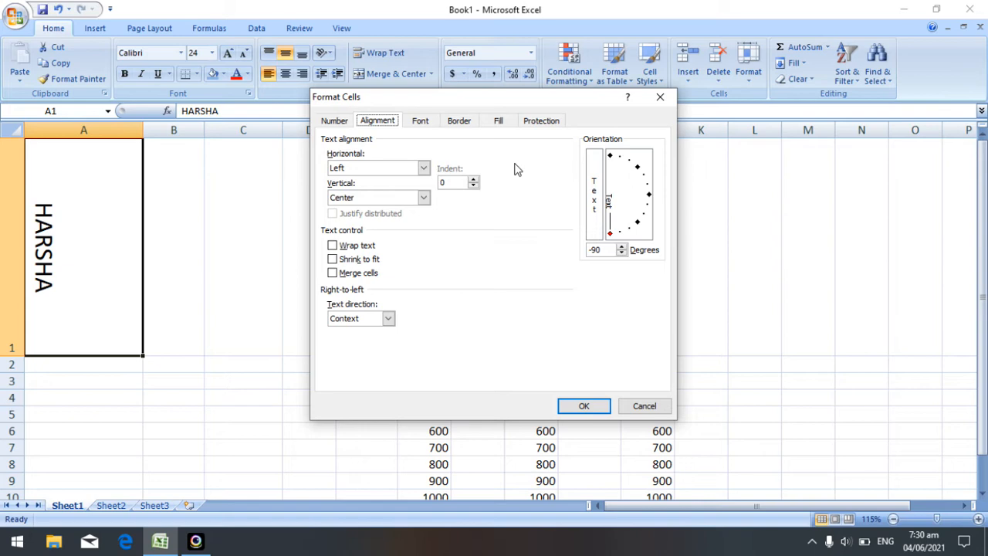
{"action": "left_click_drag", "start_coordinate": [610, 232], "coordinate": [644, 201]}
{"action": "left_click", "coordinate": [583, 407]}
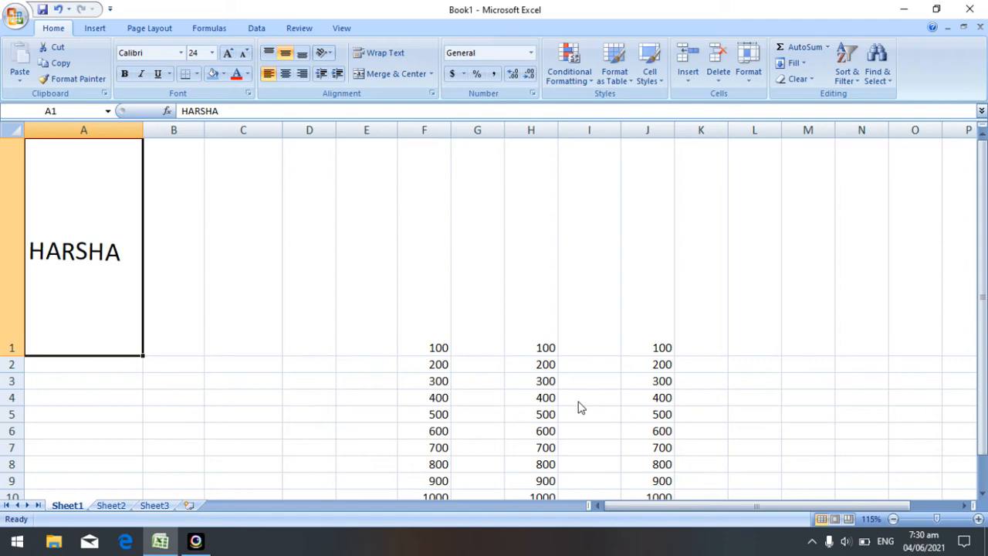
Set the text orientation of cell A1 to 42 degrees in the cell alignment format settings.
{"action": "left_click", "coordinate": [330, 54]}
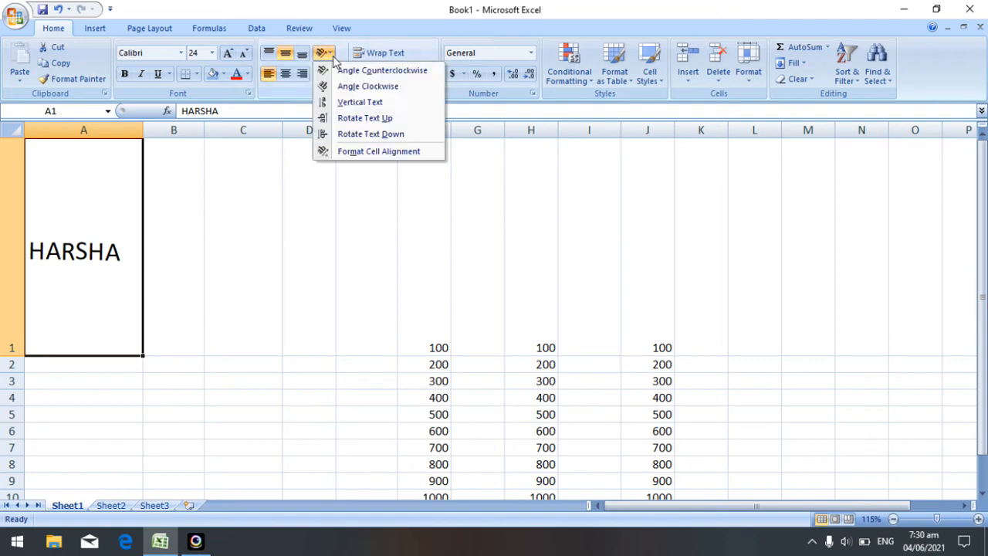
{"action": "left_click", "coordinate": [349, 151]}
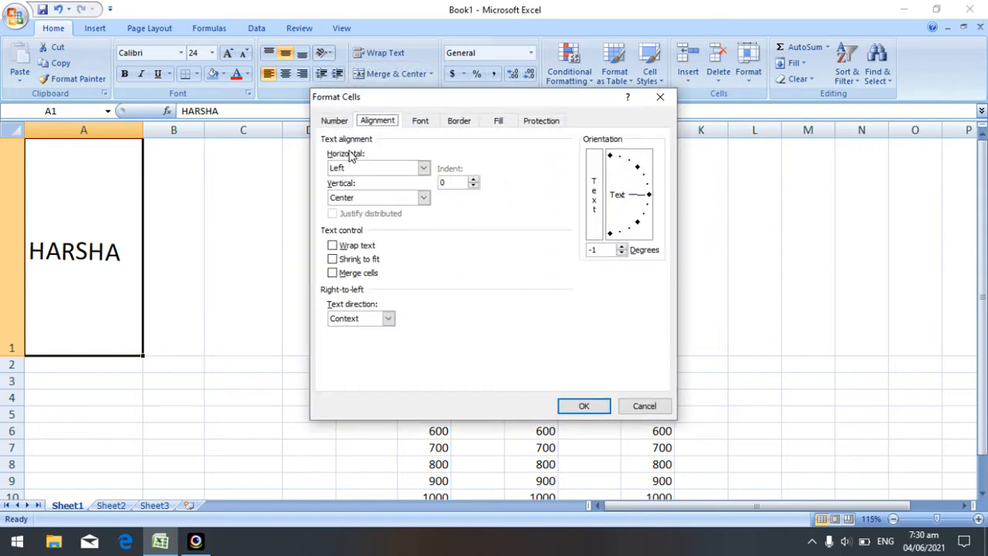
{"action": "left_click_drag", "start_coordinate": [648, 194], "coordinate": [644, 166]}
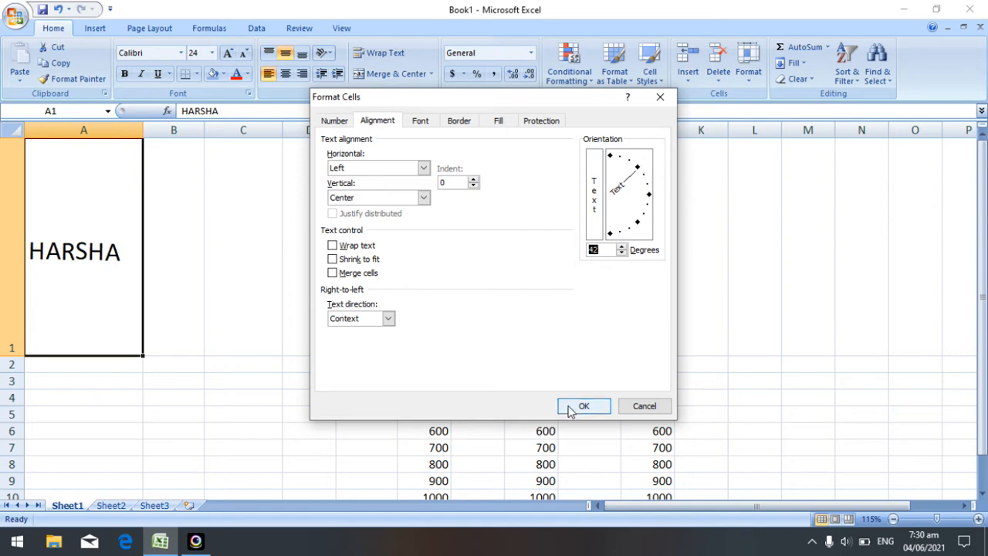
{"action": "left_click", "coordinate": [571, 408]}
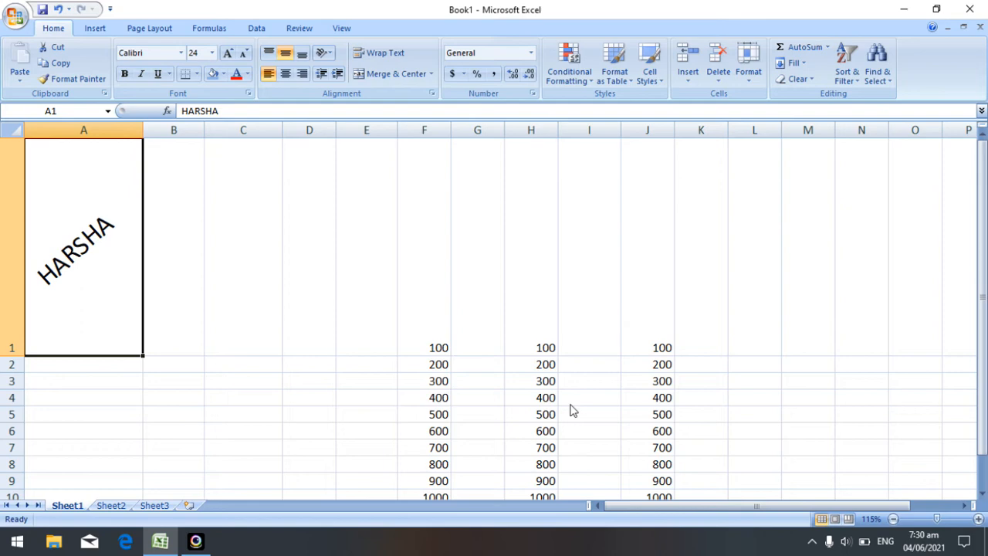
Set the text orientation of cell A1 to 0 degrees in the cell alignment format settings.
{"action": "left_click", "coordinate": [328, 52]}
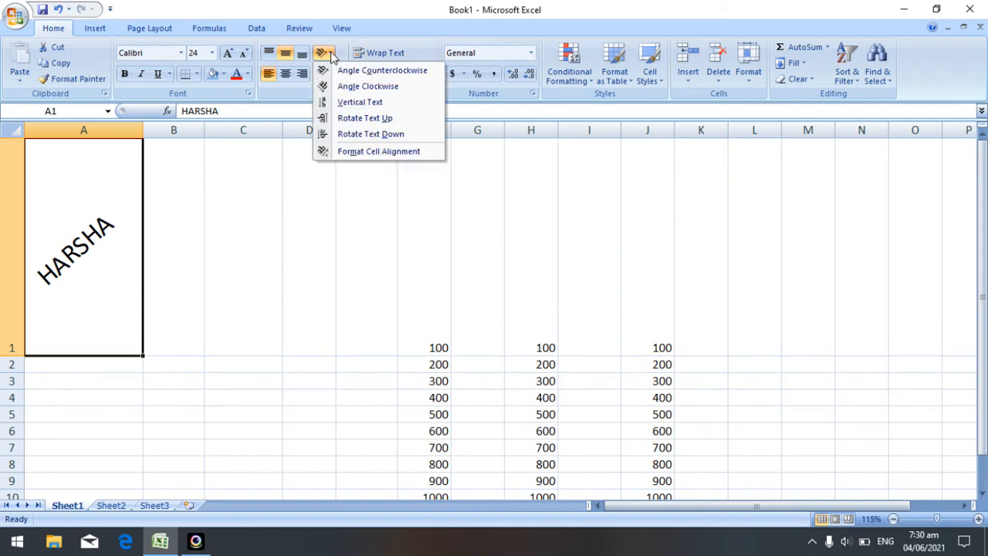
{"action": "left_click", "coordinate": [363, 152]}
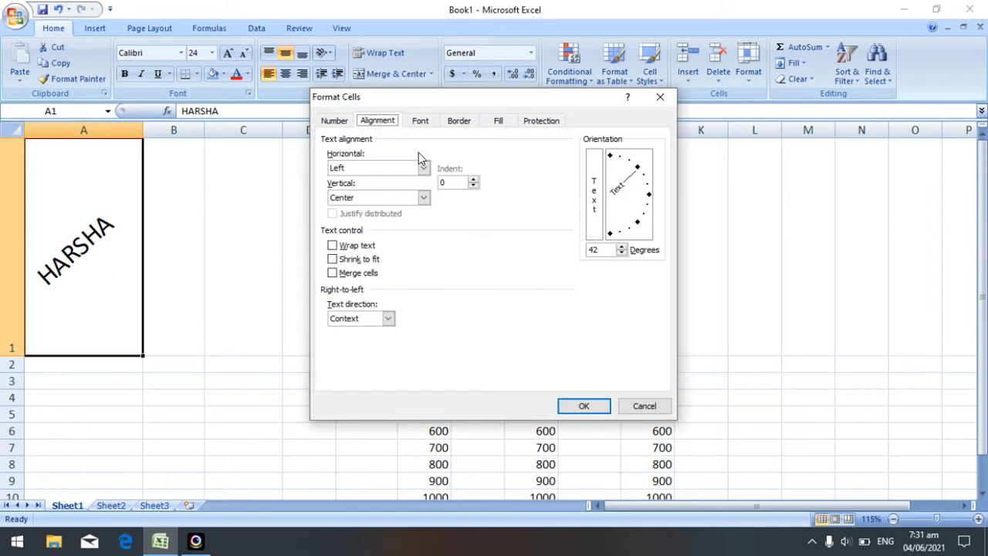
{"action": "left_click_drag", "start_coordinate": [638, 167], "coordinate": [651, 199]}
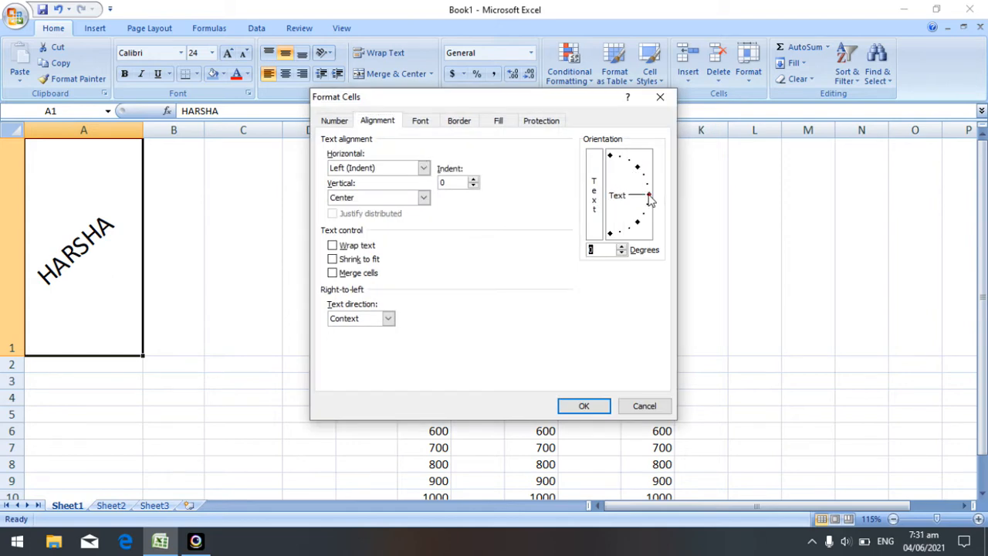
{"action": "left_click", "coordinate": [564, 402]}
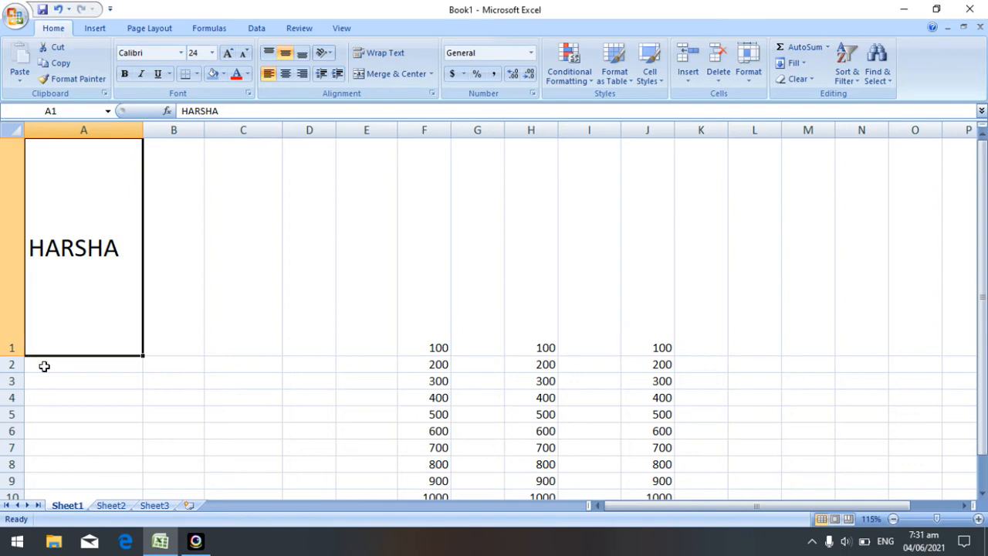
Resize cell A1 by shortening row 1 and widening column A, and centre its text horizontally.
{"action": "left_click_drag", "start_coordinate": [19, 354], "coordinate": [19, 185]}
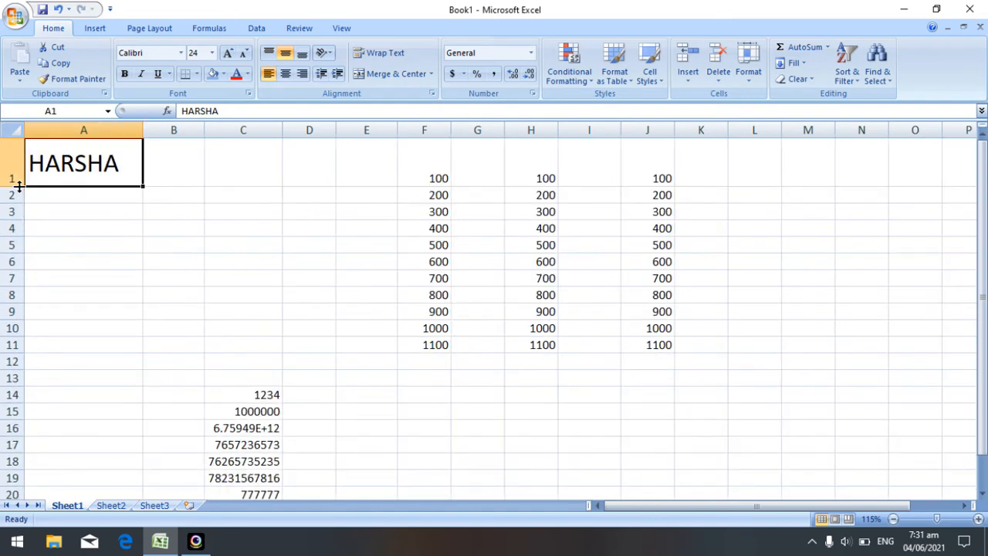
{"action": "left_click_drag", "start_coordinate": [143, 130], "coordinate": [318, 139]}
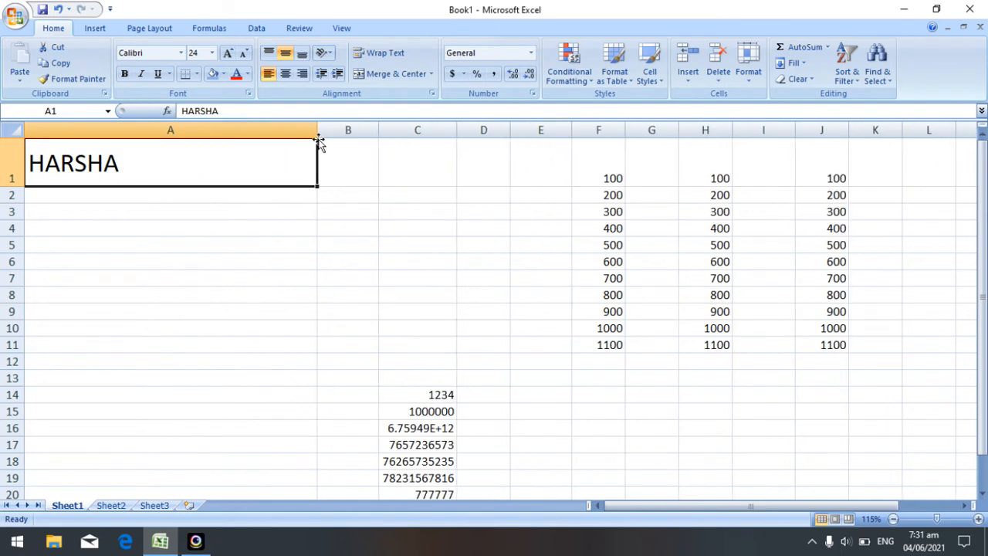
{"action": "left_click", "coordinate": [285, 76]}
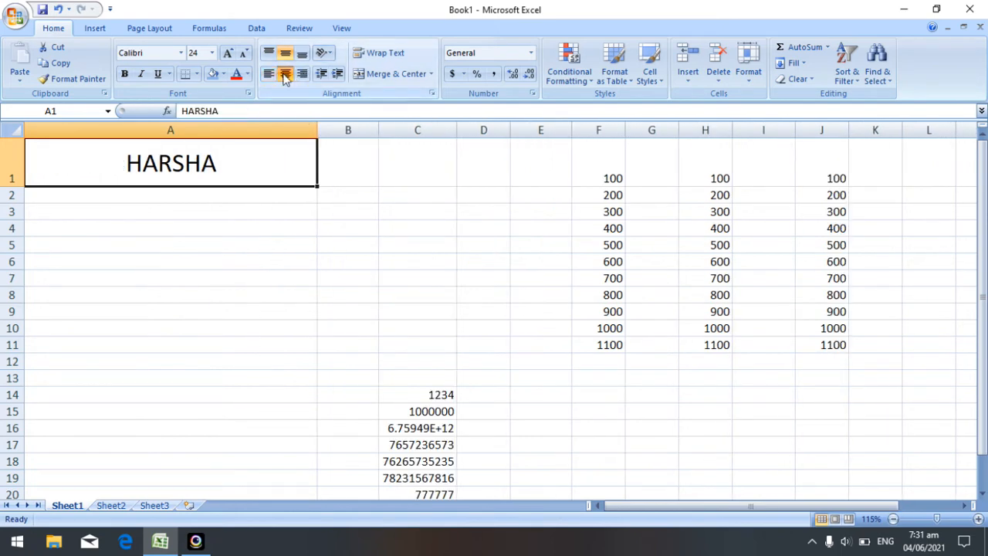
Try to decrease the indent of the centred text in cell A1.
{"action": "left_click", "coordinate": [325, 76]}
{"action": "left_click", "coordinate": [325, 76]}
{"action": "left_click", "coordinate": [325, 77]}
{"action": "left_click", "coordinate": [265, 224]}
{"action": "left_click", "coordinate": [235, 161]}
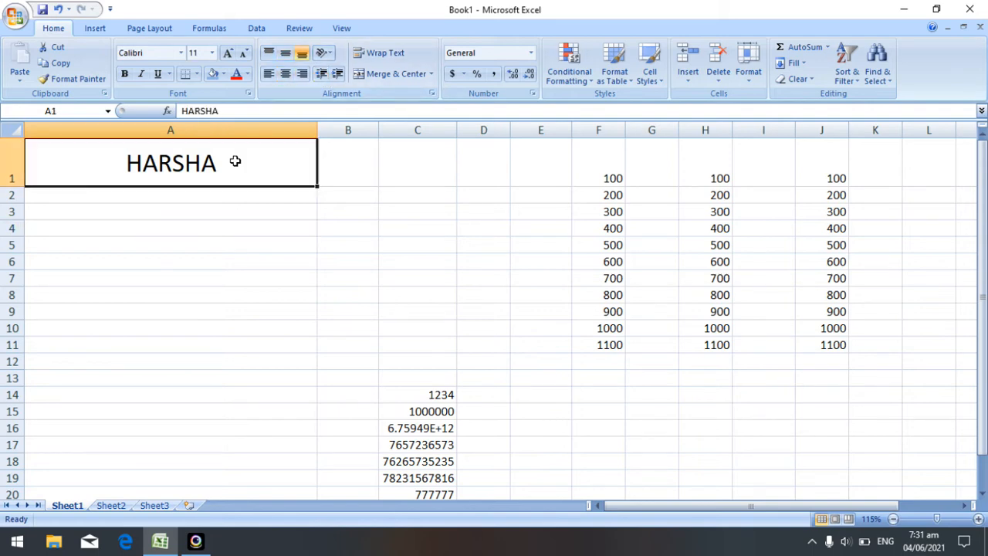
{"action": "left_click", "coordinate": [324, 75]}
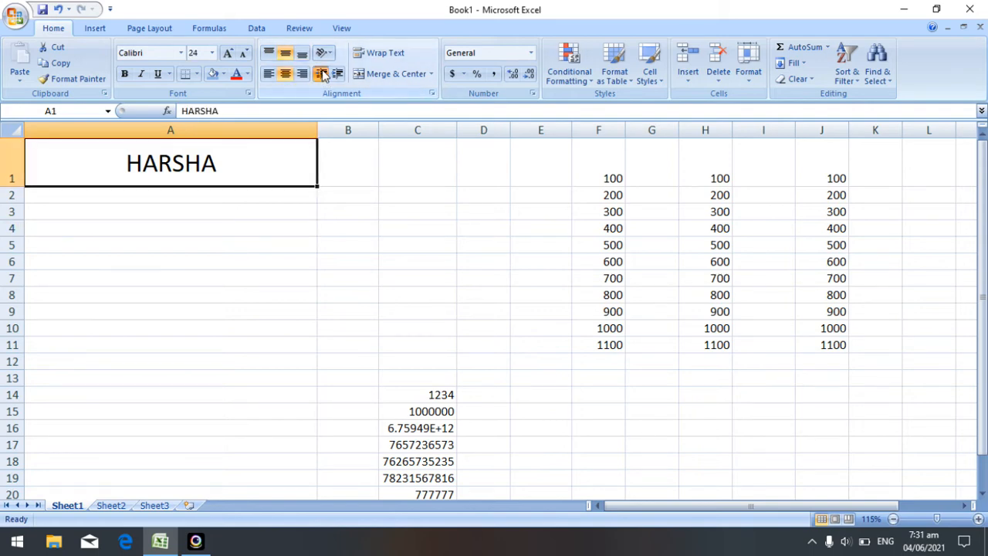
Left-align the text in cell A1 and increase its indent repeatedly until the text sits near the middle of the cell.
{"action": "left_click", "coordinate": [269, 77]}
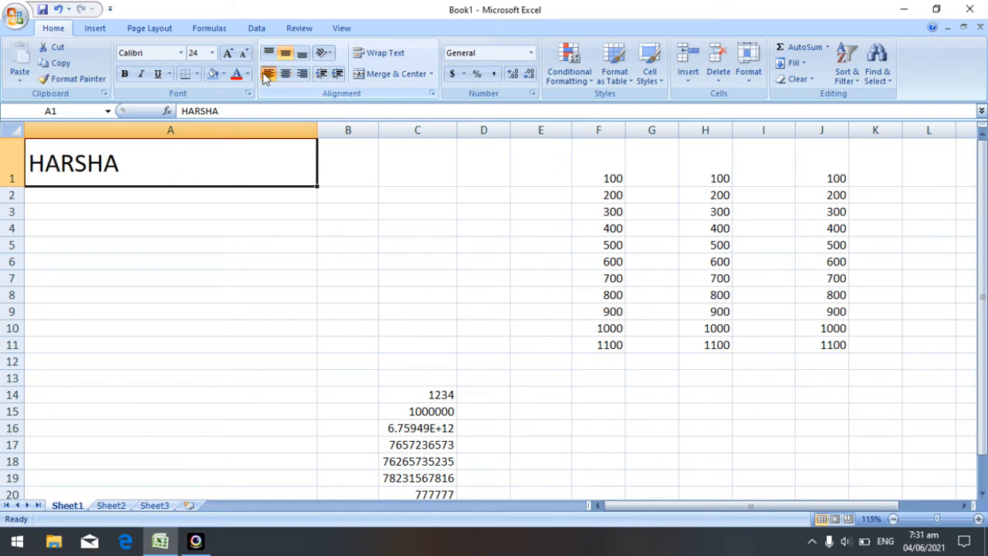
{"action": "left_click", "coordinate": [337, 75]}
{"action": "left_click", "coordinate": [337, 75]}
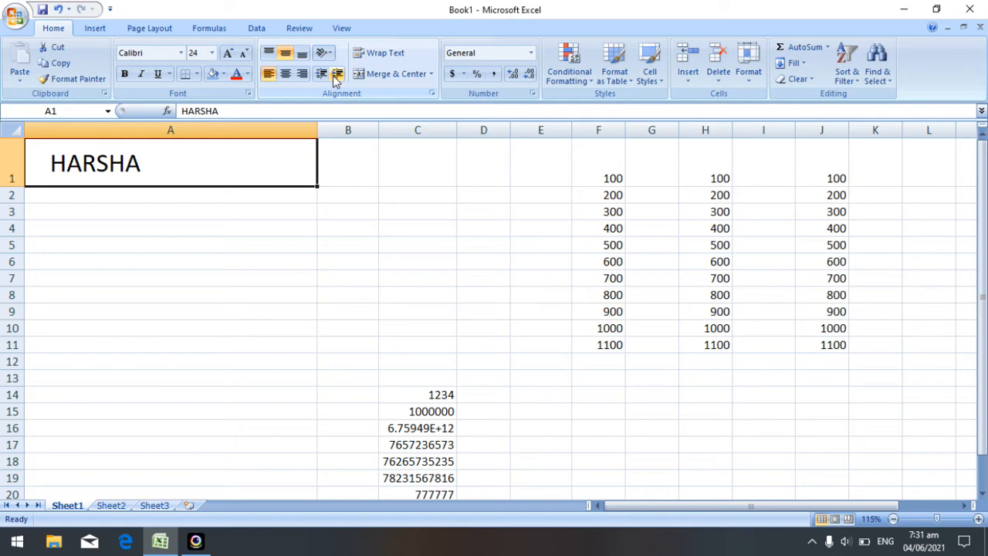
{"action": "left_click", "coordinate": [337, 75]}
{"action": "left_click", "coordinate": [338, 75]}
{"action": "left_click", "coordinate": [337, 74]}
{"action": "left_click", "coordinate": [338, 75]}
{"action": "left_click", "coordinate": [337, 75]}
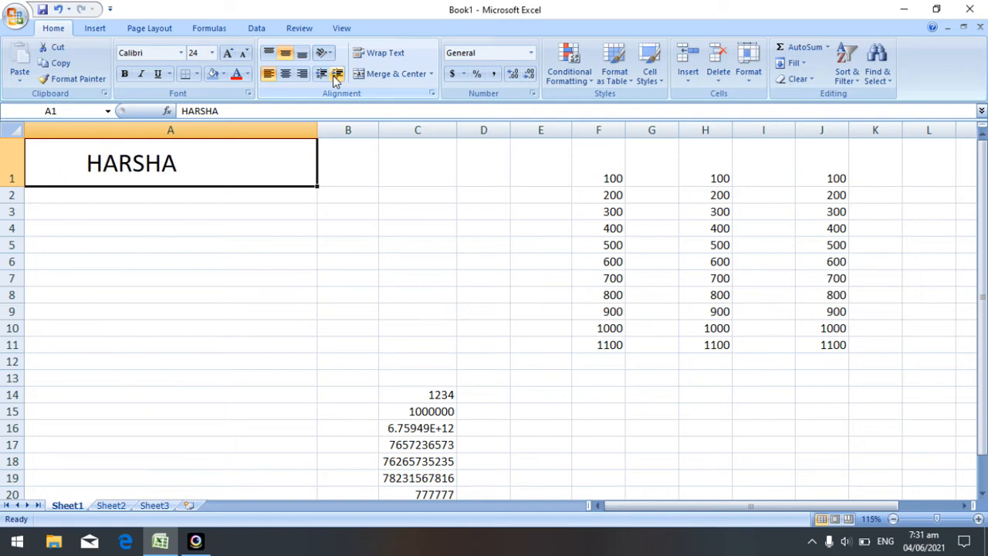
{"action": "left_click", "coordinate": [338, 75]}
{"action": "left_click", "coordinate": [337, 75]}
{"action": "left_click", "coordinate": [338, 75]}
{"action": "left_click", "coordinate": [337, 75]}
{"action": "left_click", "coordinate": [338, 75]}
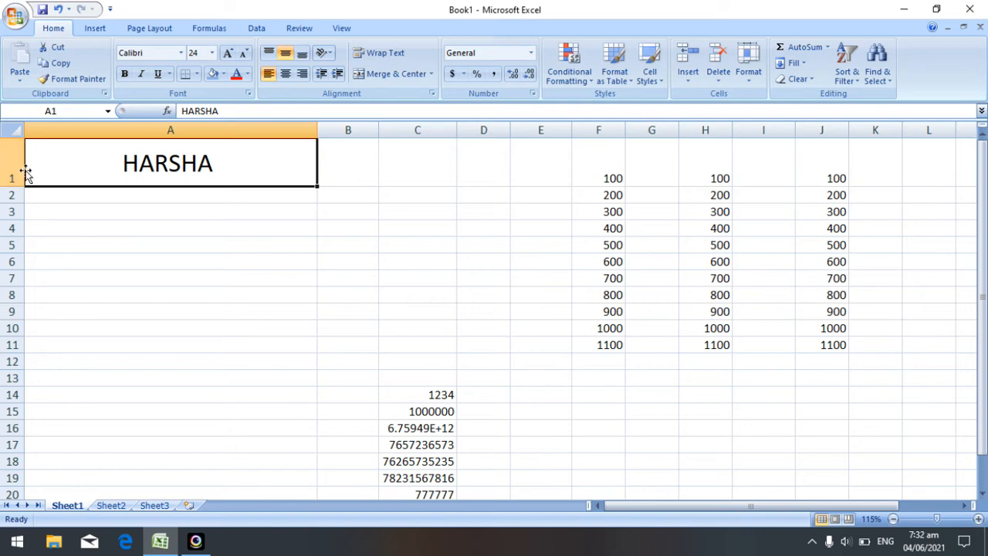
Decrease the indent of cell A1 repeatedly until the text sits just inside the cell's left edge.
{"action": "left_click", "coordinate": [322, 76]}
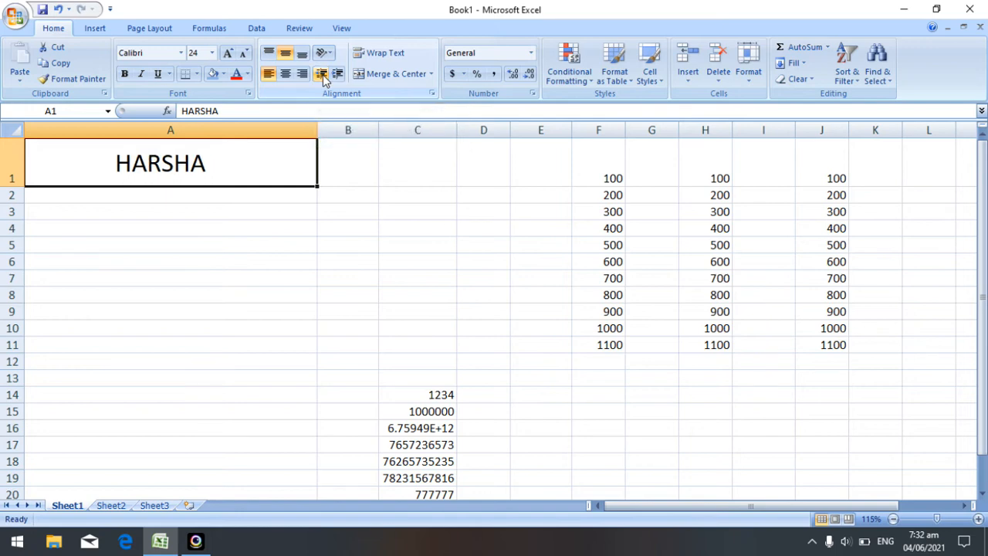
{"action": "left_click", "coordinate": [323, 76]}
{"action": "left_click", "coordinate": [323, 76]}
{"action": "left_click", "coordinate": [323, 76]}
{"action": "left_click", "coordinate": [323, 75]}
{"action": "left_click", "coordinate": [322, 76]}
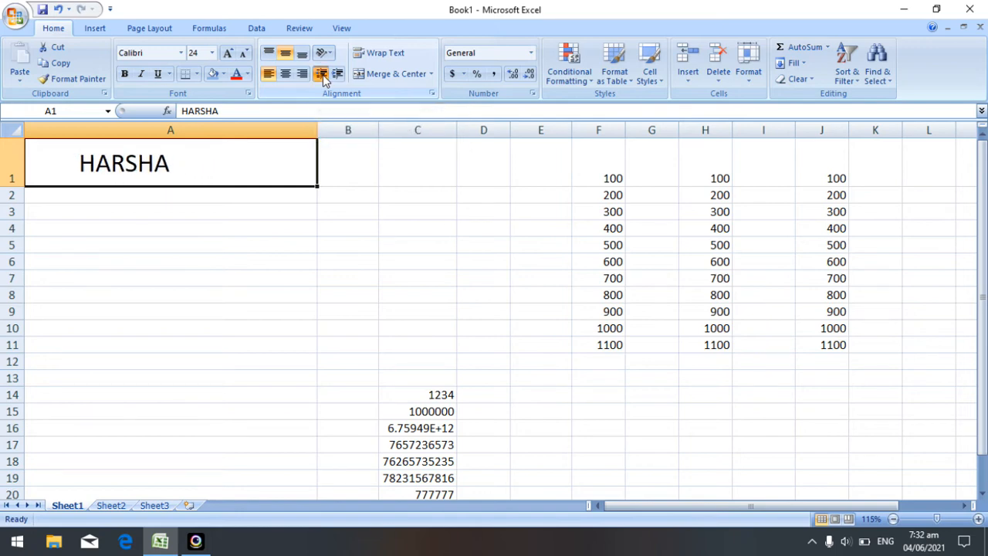
{"action": "left_click", "coordinate": [322, 75]}
{"action": "left_click", "coordinate": [323, 75]}
{"action": "left_click", "coordinate": [323, 75]}
{"action": "left_click", "coordinate": [323, 76]}
{"action": "left_click", "coordinate": [323, 75]}
{"action": "left_click", "coordinate": [322, 75]}
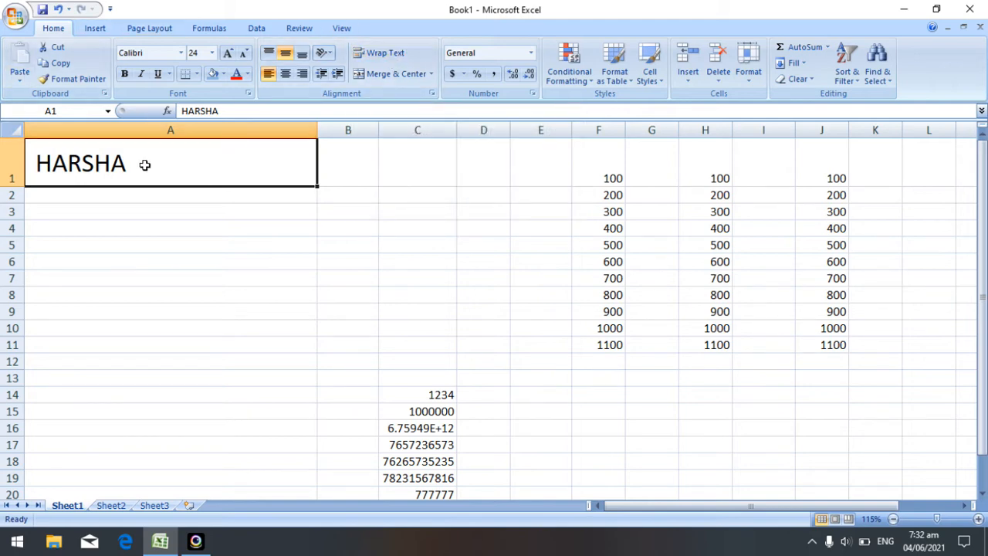
Add the surname after the first name in cell A1.
{"action": "left_click", "coordinate": [228, 110]}
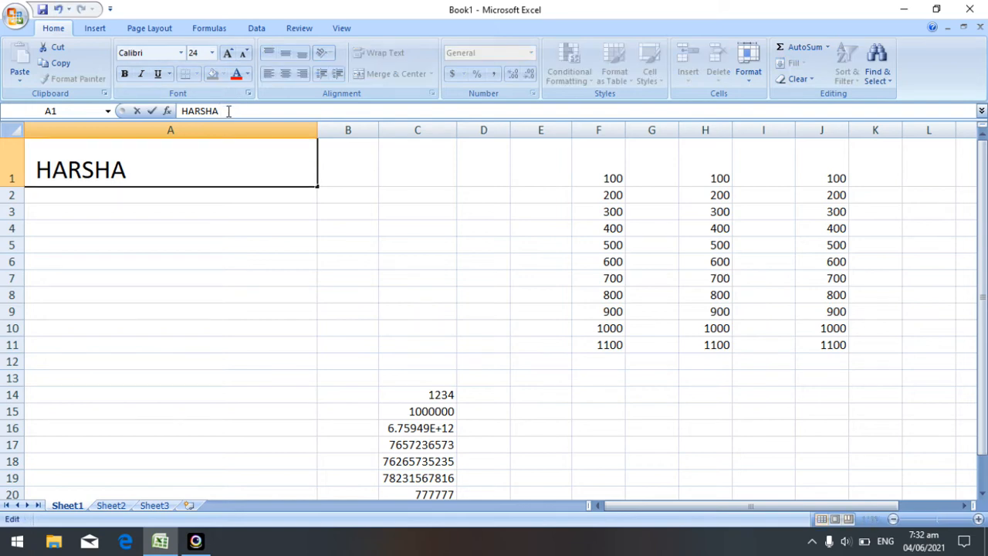
{"action": "type", "text": "PRABHU"}
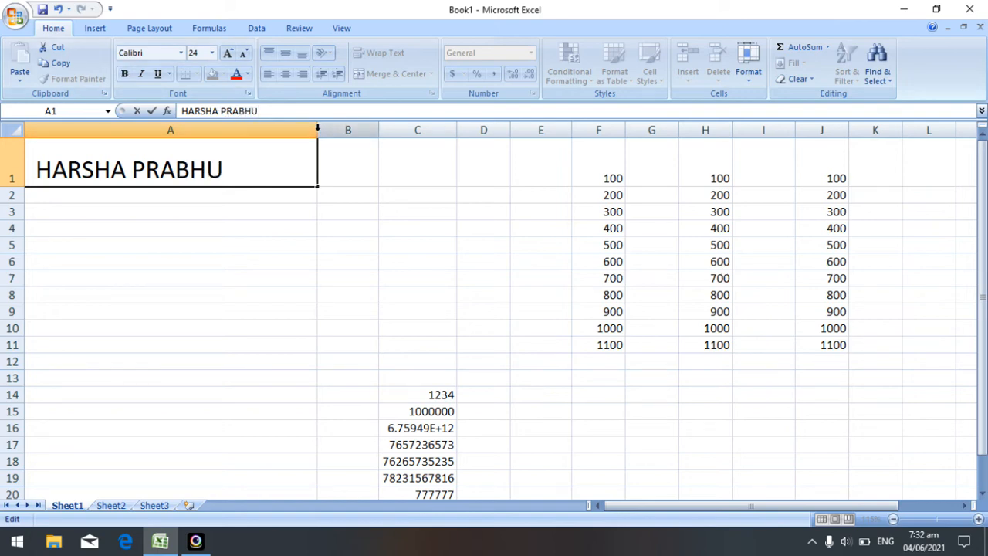
{"action": "left_click", "coordinate": [334, 164]}
Narrow column A until the full name in cell A1 runs across columns B and C, checking the contents of cell B1.
{"action": "left_click_drag", "start_coordinate": [317, 128], "coordinate": [185, 113]}
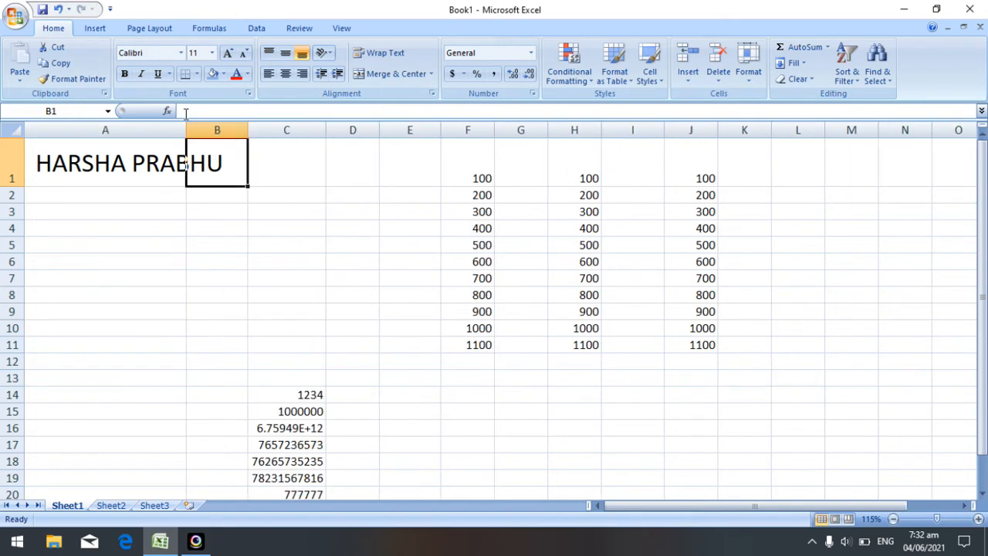
{"action": "left_click", "coordinate": [185, 113]}
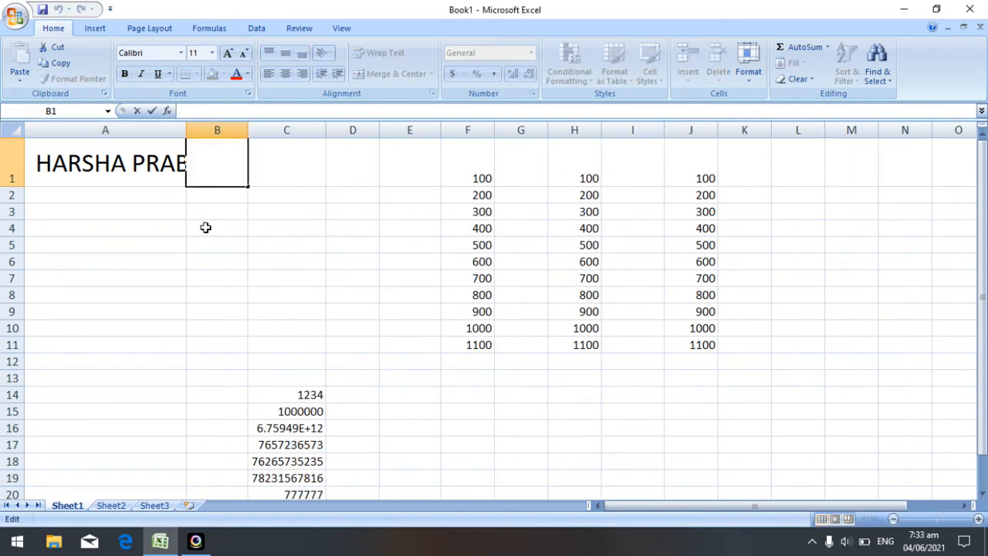
{"action": "left_click", "coordinate": [206, 214]}
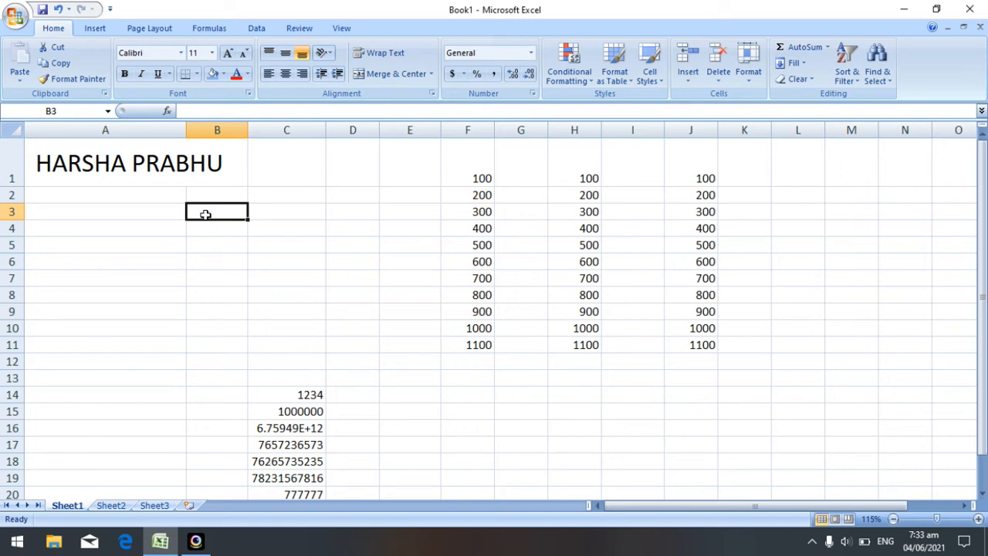
{"action": "left_click_drag", "start_coordinate": [187, 132], "coordinate": [122, 134]}
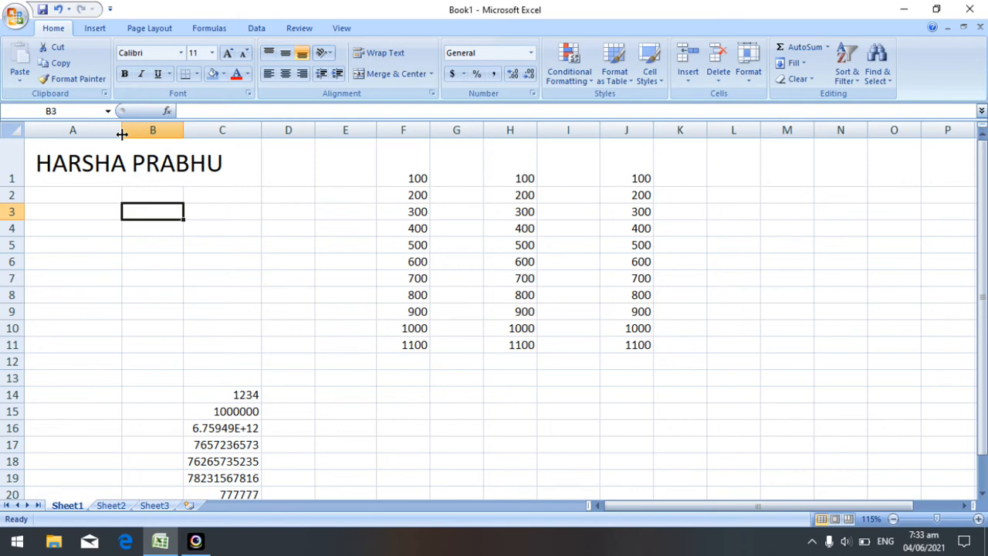
{"action": "left_click_drag", "start_coordinate": [122, 134], "coordinate": [79, 130]}
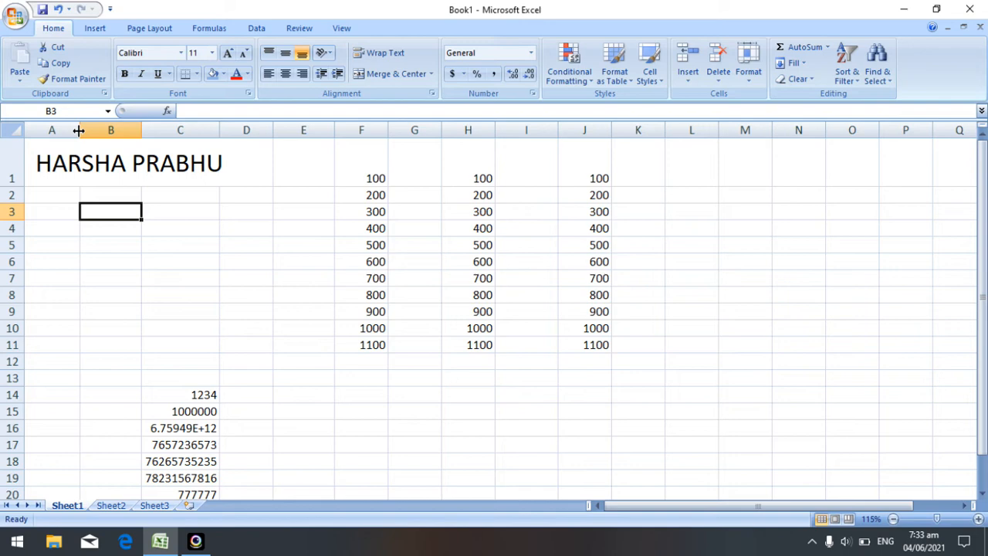
Wrap the text in cell A1 and heighten row 1 to show more of its wrapped lines.
{"action": "left_click", "coordinate": [376, 56]}
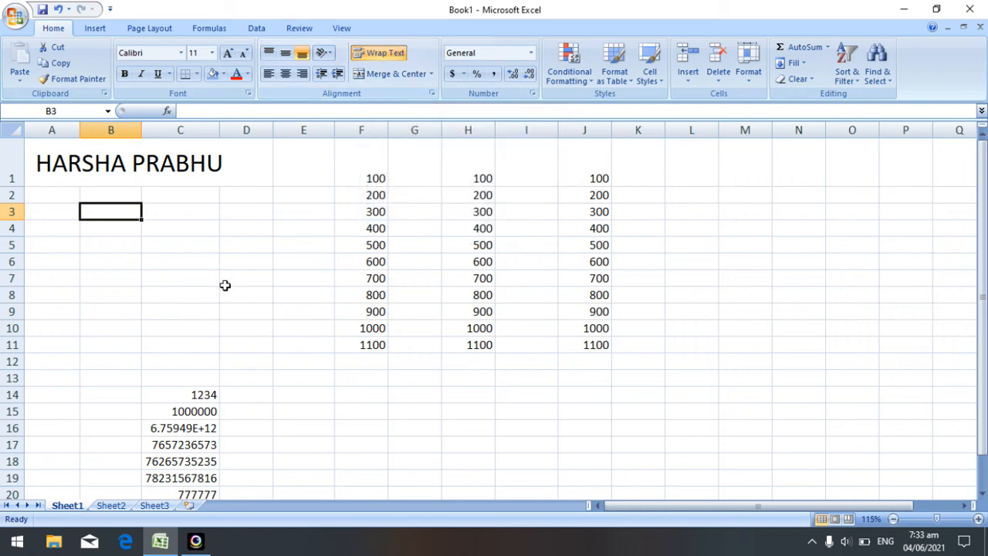
{"action": "left_click", "coordinate": [167, 166]}
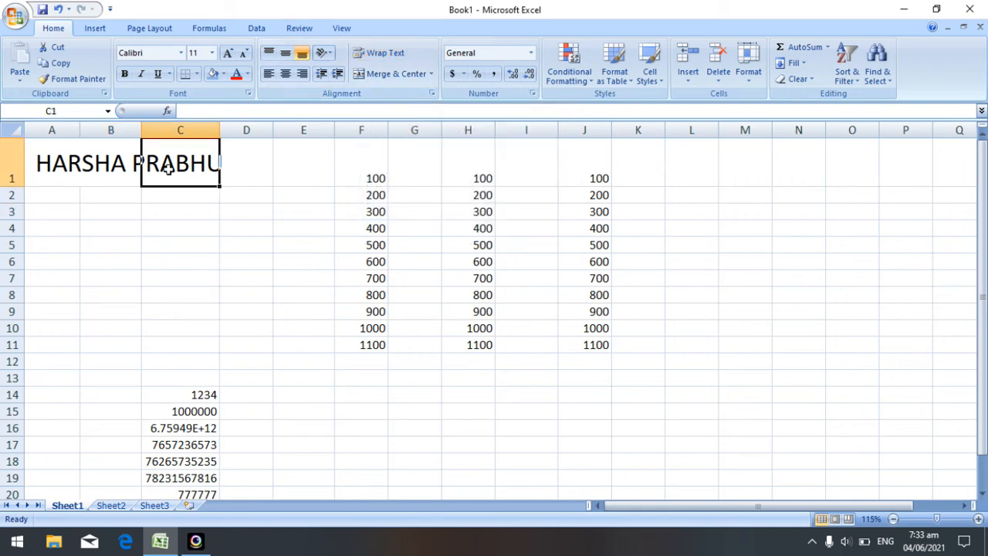
{"action": "left_click", "coordinate": [68, 171]}
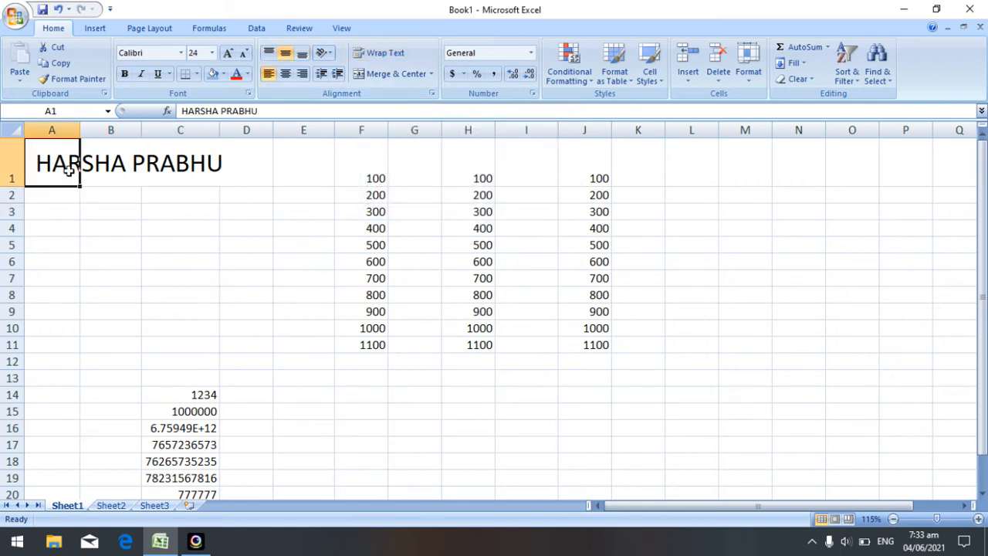
{"action": "left_click", "coordinate": [375, 54]}
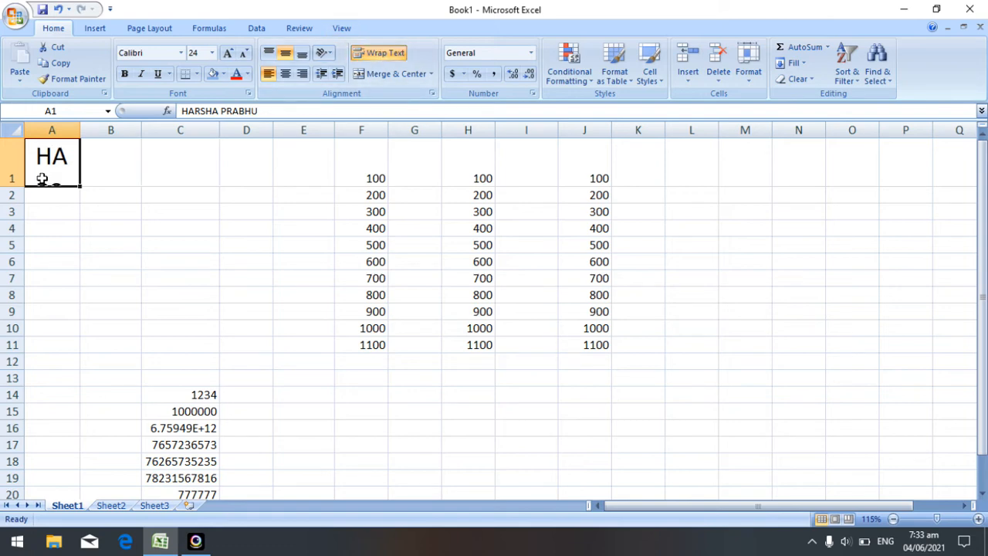
{"action": "left_click_drag", "start_coordinate": [21, 190], "coordinate": [25, 315]}
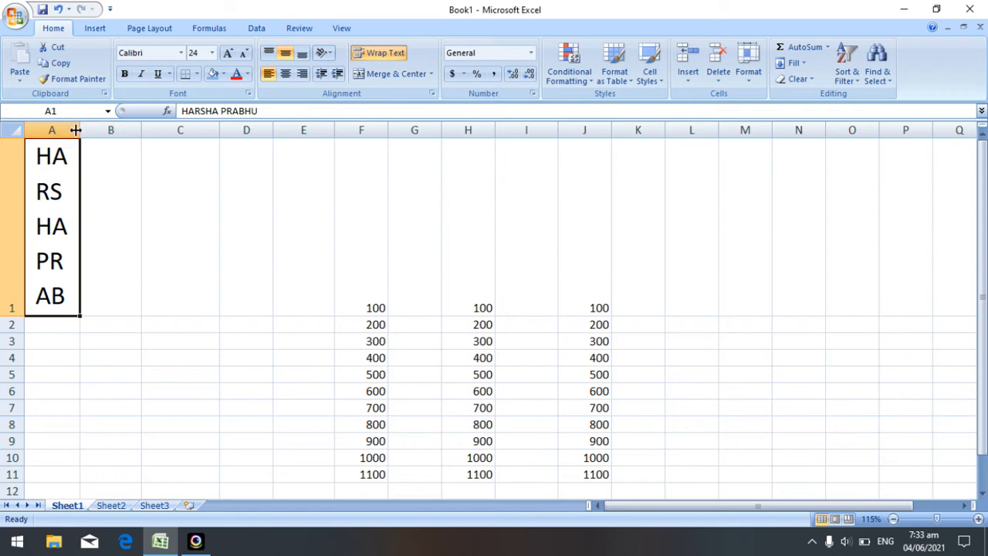
Widen column A until each word in cell A1 fits on one line, and shorten row 1 to about one text line.
{"action": "left_click_drag", "start_coordinate": [80, 131], "coordinate": [187, 130]}
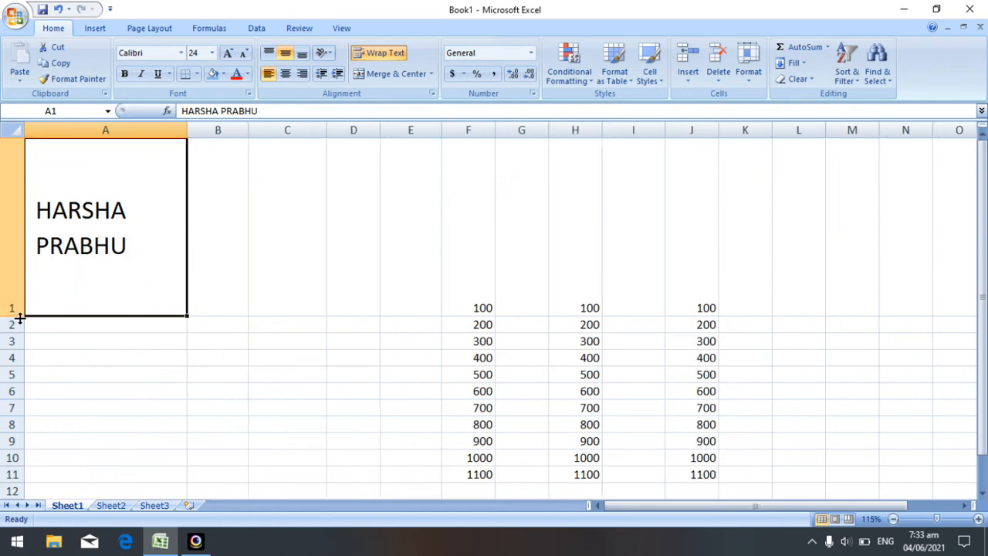
{"action": "left_click_drag", "start_coordinate": [16, 316], "coordinate": [8, 183]}
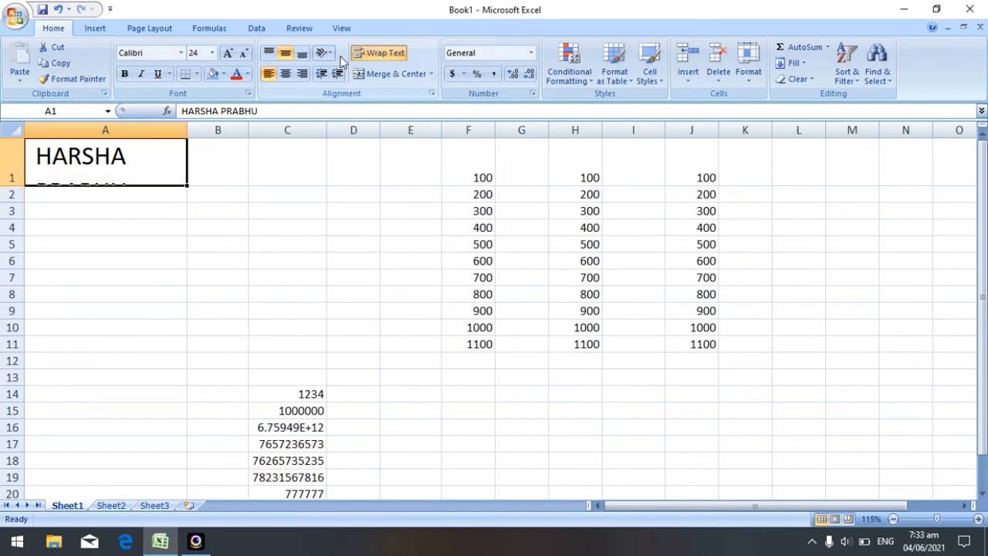
Turn text wrapping off and back on for cell A1, and heighten row 1 until both lines fit.
{"action": "left_click", "coordinate": [358, 57]}
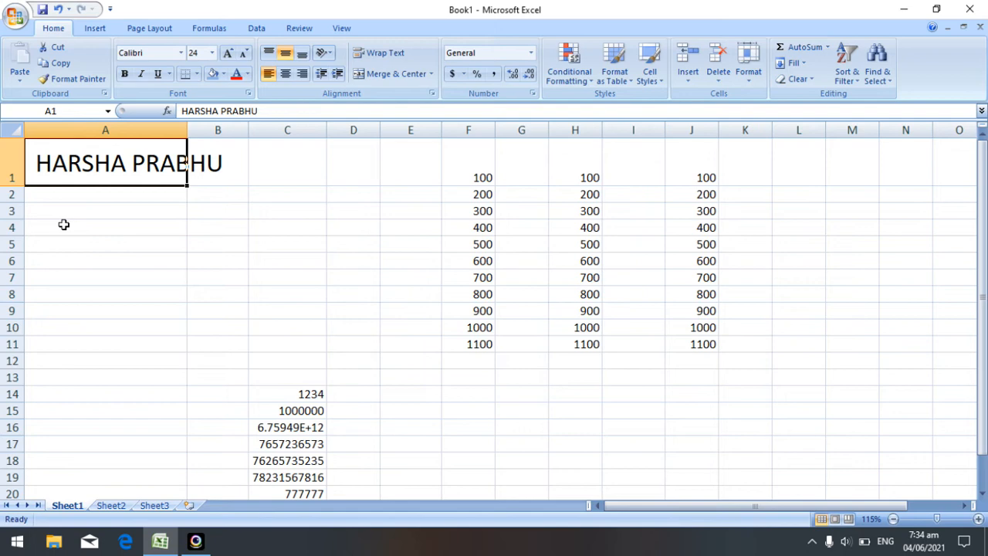
{"action": "left_click", "coordinate": [383, 54]}
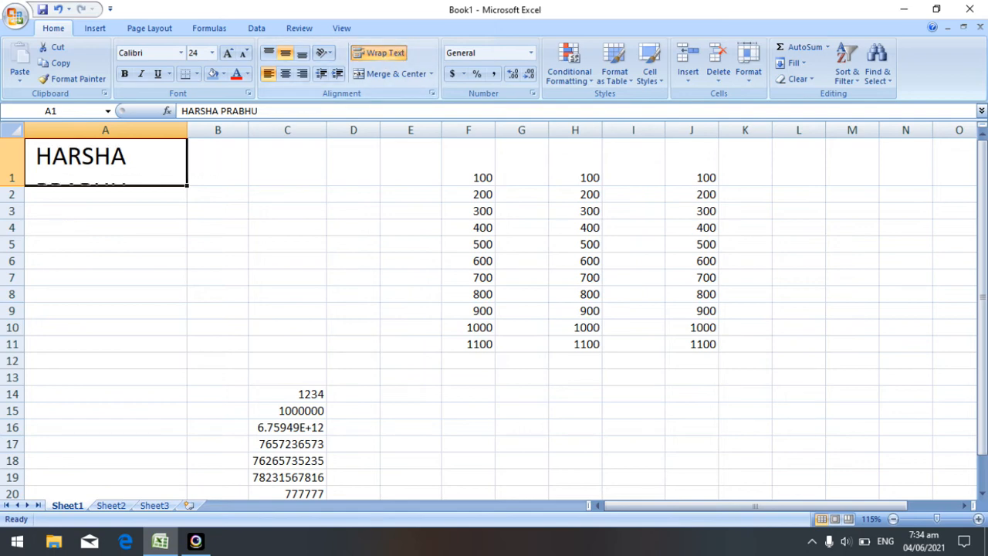
{"action": "left_click_drag", "start_coordinate": [9, 186], "coordinate": [10, 220]}
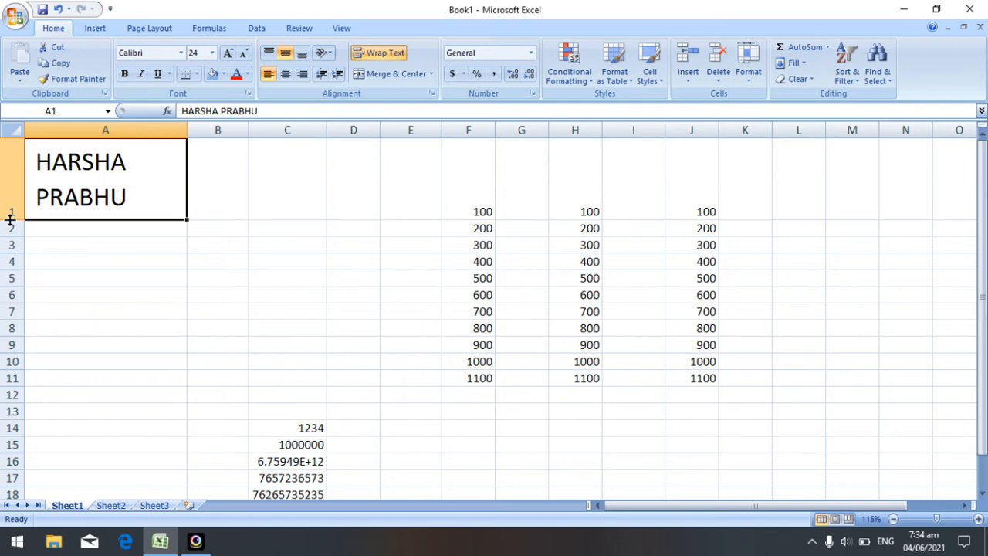
Narrow column A so the name in cell A1 wraps onto four lines, and heighten row 1 until all four fit.
{"action": "left_click_drag", "start_coordinate": [186, 128], "coordinate": [132, 123]}
{"action": "left_click_drag", "start_coordinate": [123, 124], "coordinate": [112, 124]}
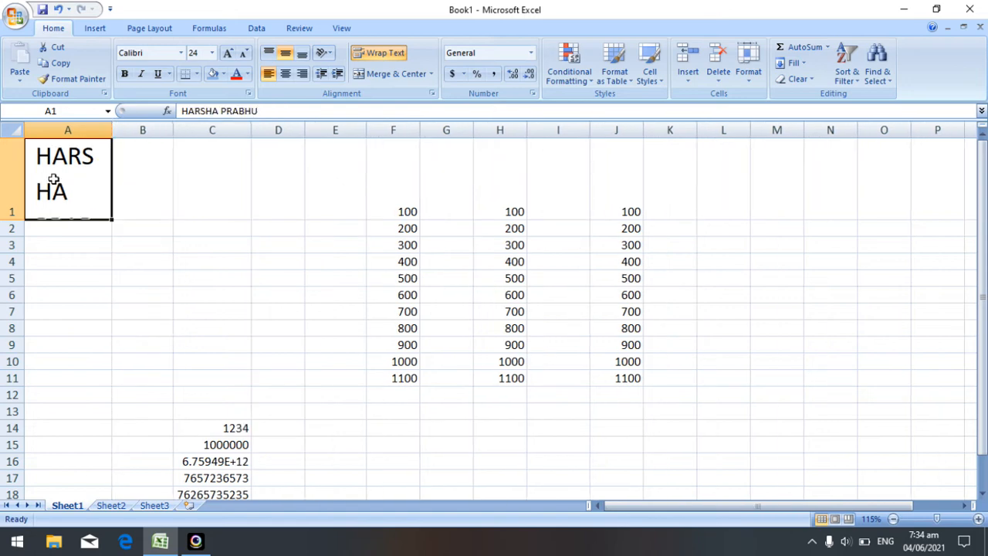
{"action": "left_click_drag", "start_coordinate": [12, 219], "coordinate": [26, 295]}
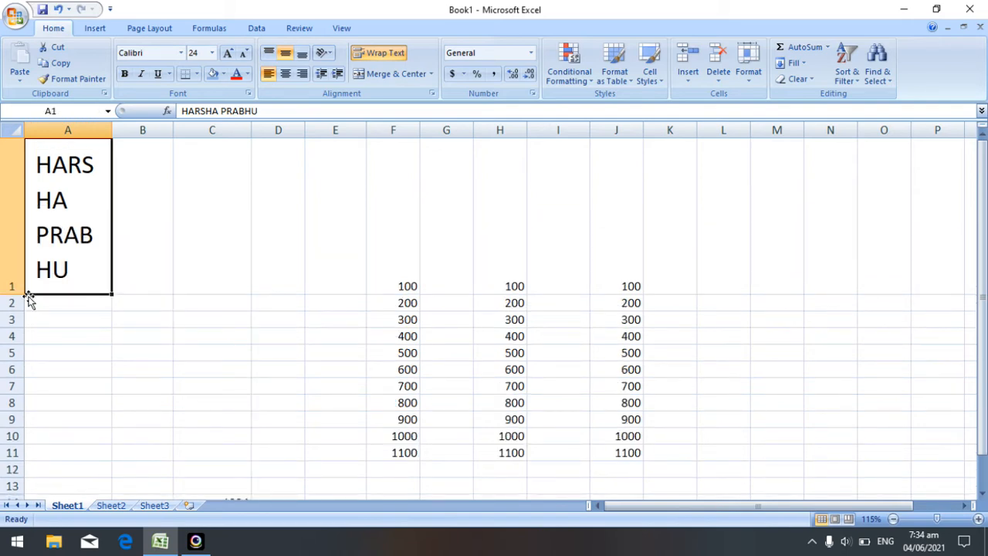
Turn text wrapping off and back on for cell A1, and widen column A until each word fits on one line.
{"action": "left_click", "coordinate": [386, 54]}
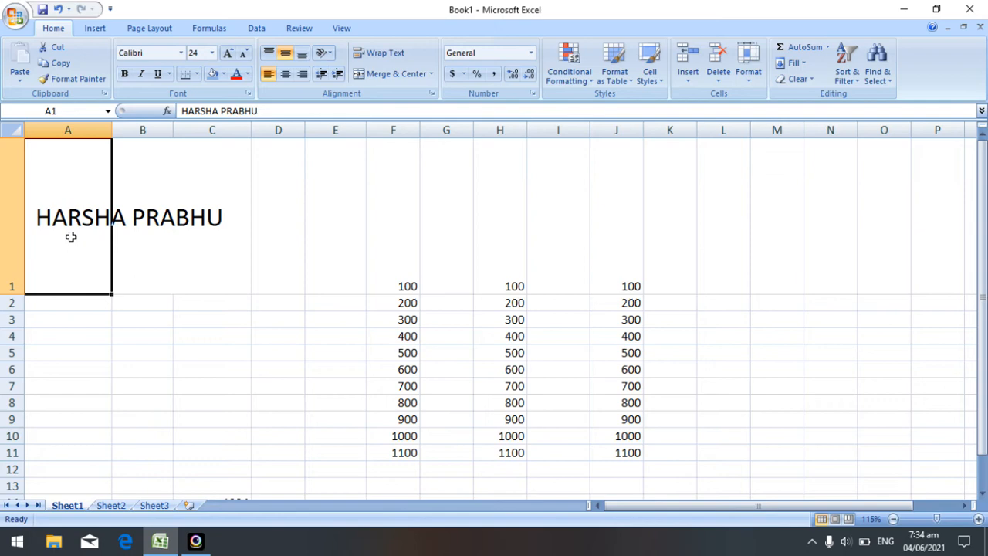
{"action": "left_click", "coordinate": [378, 54]}
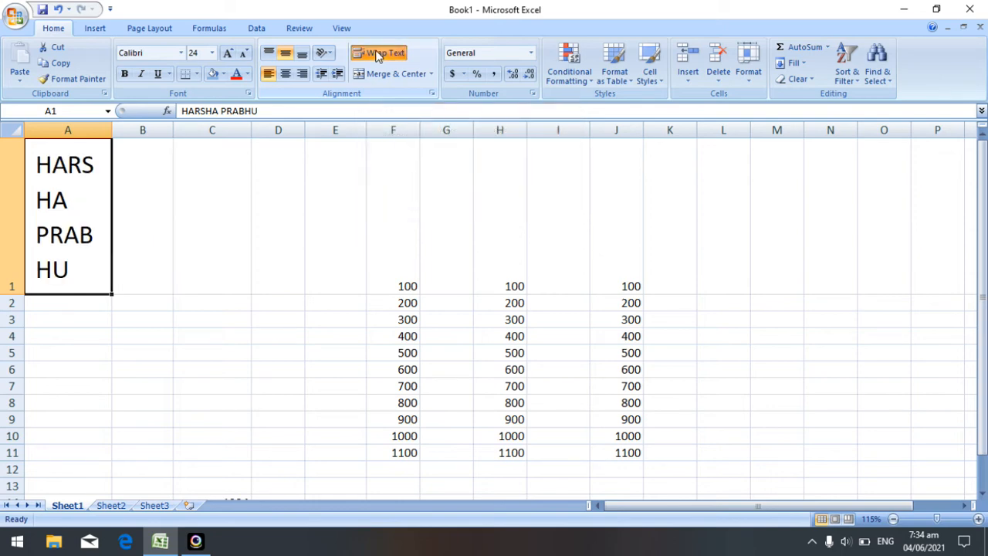
{"action": "left_click_drag", "start_coordinate": [113, 130], "coordinate": [163, 130]}
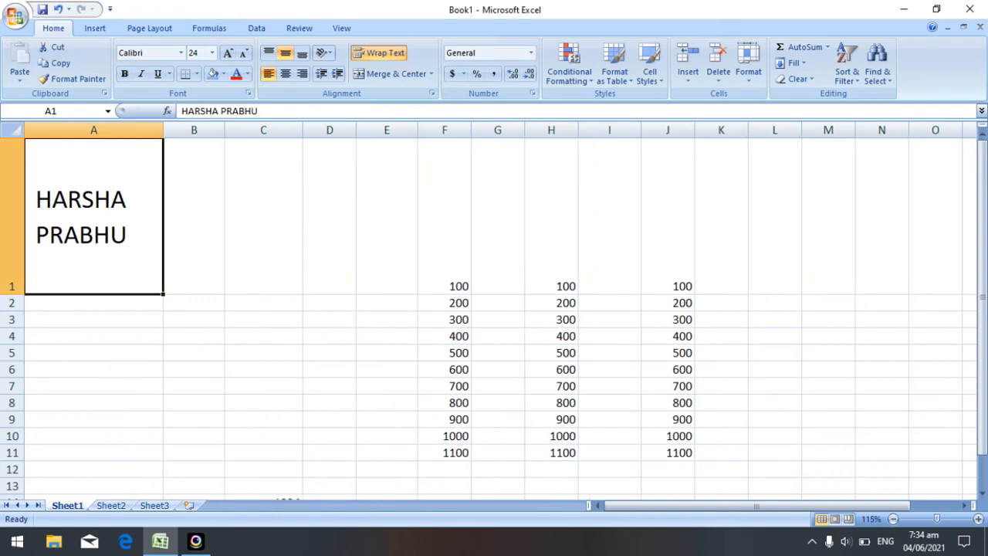
Shorten row 1 to about one text line and turn off text wrapping for cell A1.
{"action": "left_click_drag", "start_coordinate": [11, 294], "coordinate": [15, 170]}
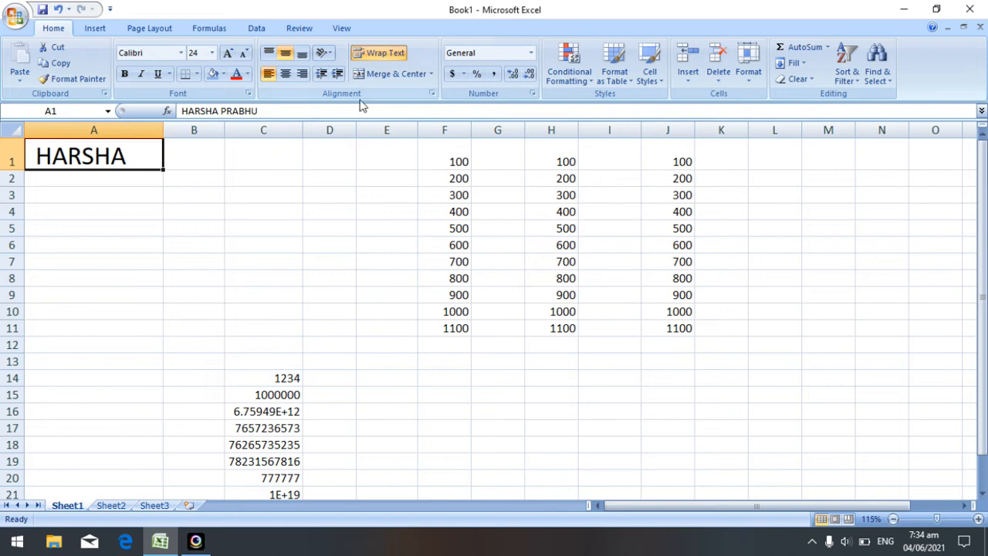
{"action": "left_click", "coordinate": [384, 54]}
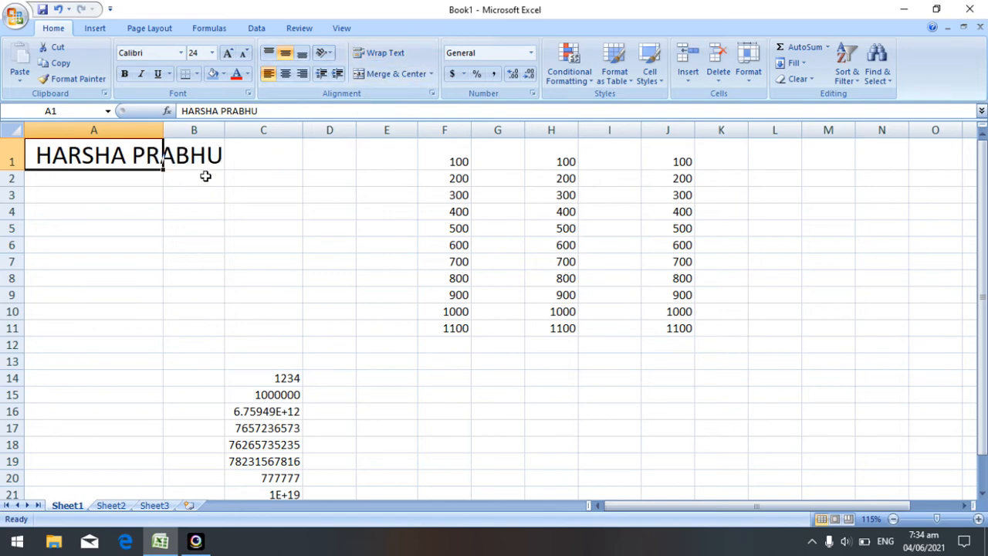
{"action": "left_click", "coordinate": [206, 208]}
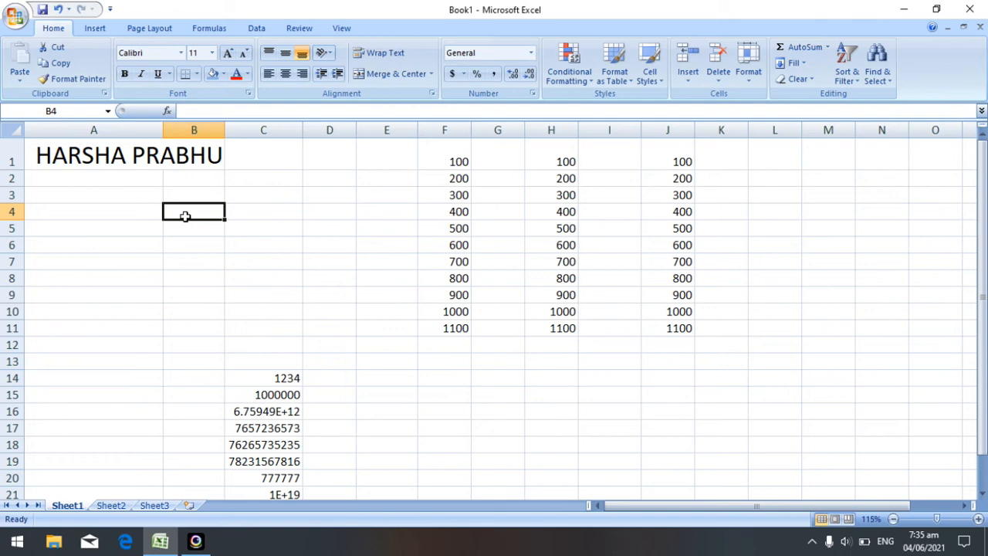
Narrow column A so the name in cell A1 extends across column C, and merge and center A1:C1.
{"action": "left_click_drag", "start_coordinate": [163, 129], "coordinate": [84, 129]}
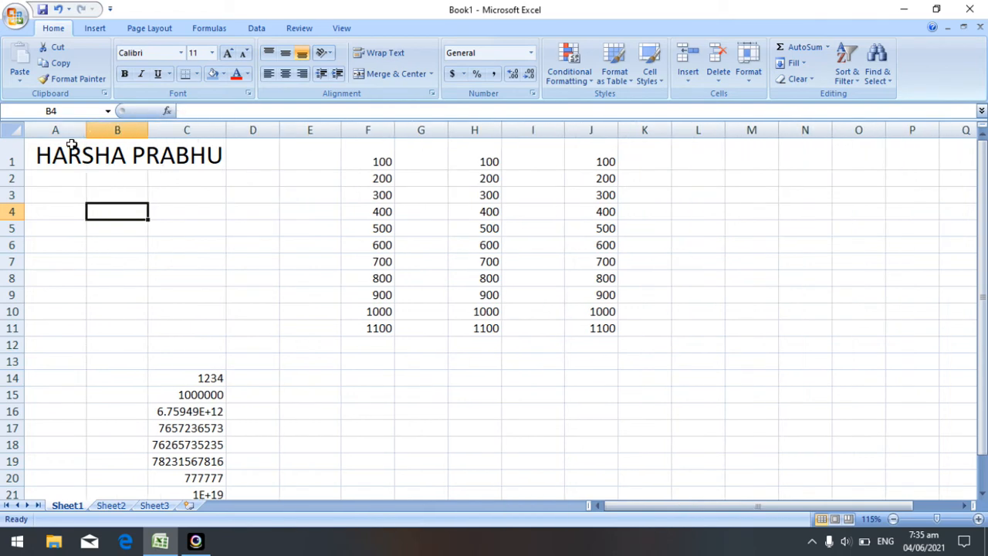
{"action": "left_click", "coordinate": [137, 293]}
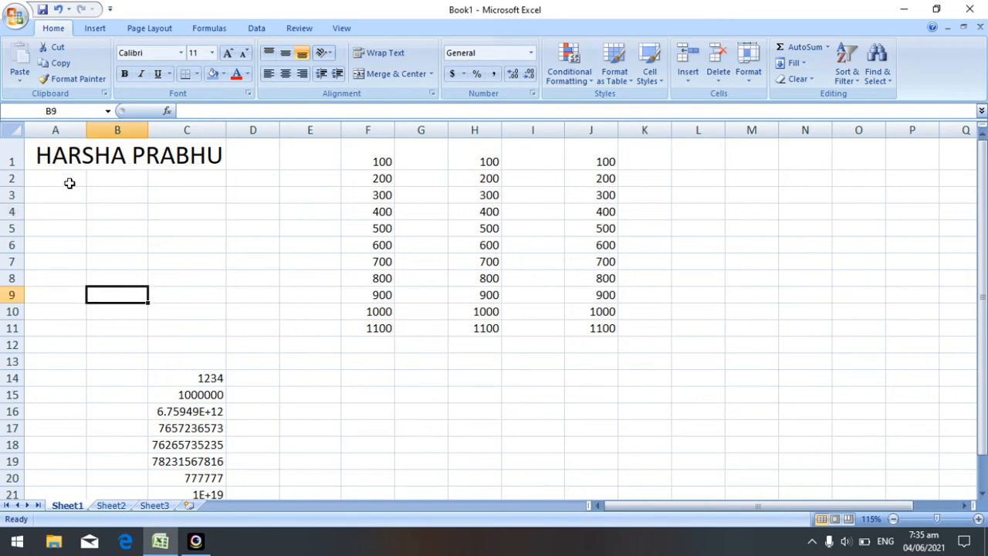
{"action": "left_click_drag", "start_coordinate": [74, 164], "coordinate": [183, 162]}
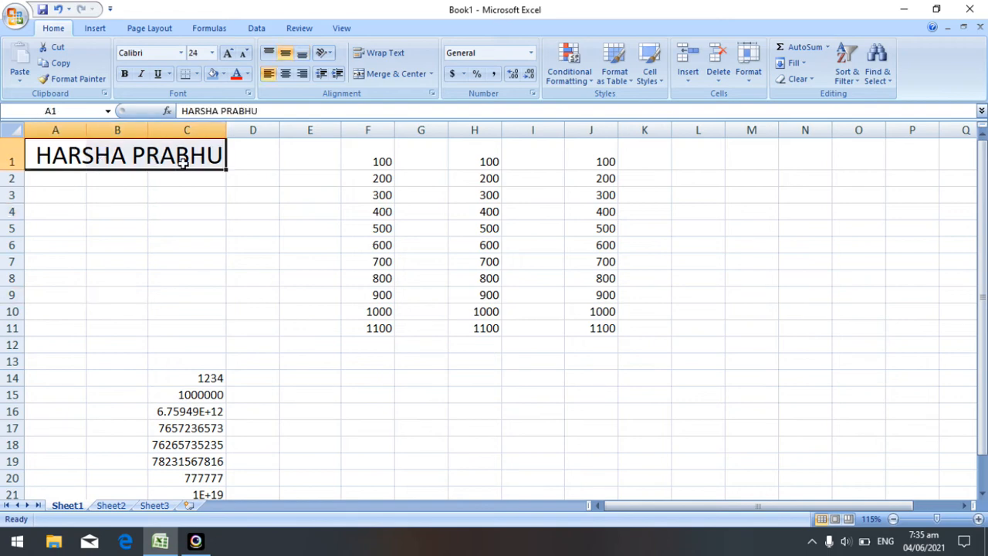
{"action": "left_click", "coordinate": [392, 75]}
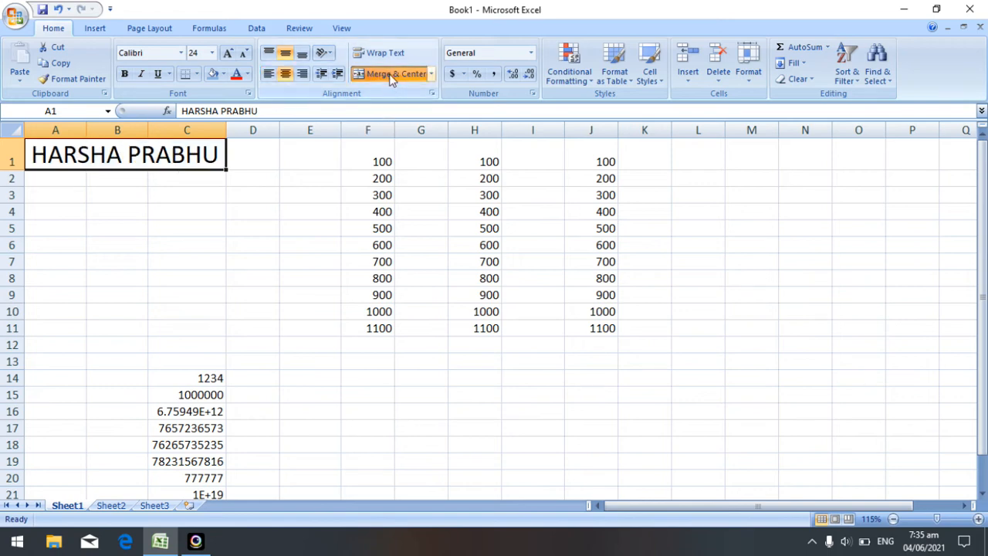
{"action": "left_click", "coordinate": [322, 225]}
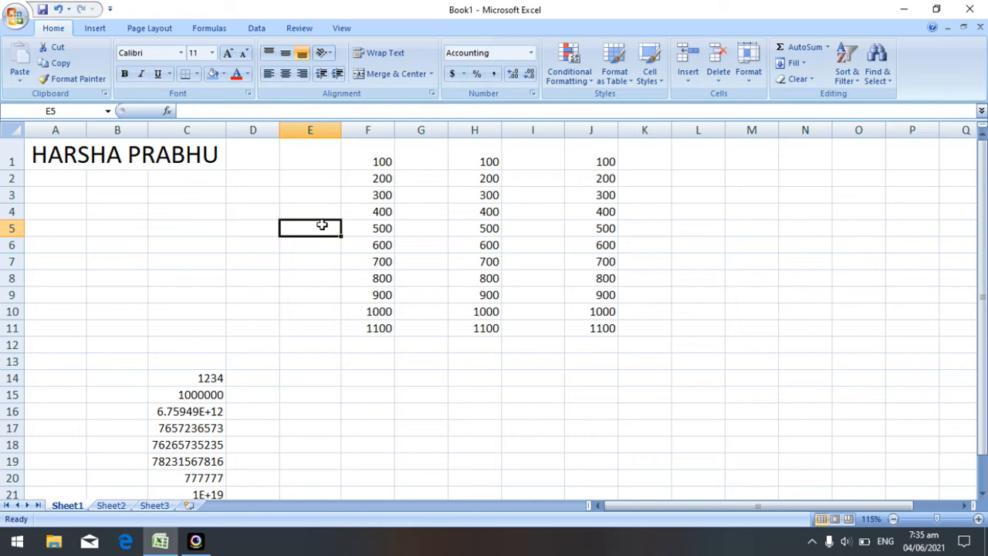
Insert a new worksheet and enter MES COLLEGE OF COMMERCE in cell H2.
{"action": "left_click", "coordinate": [185, 506]}
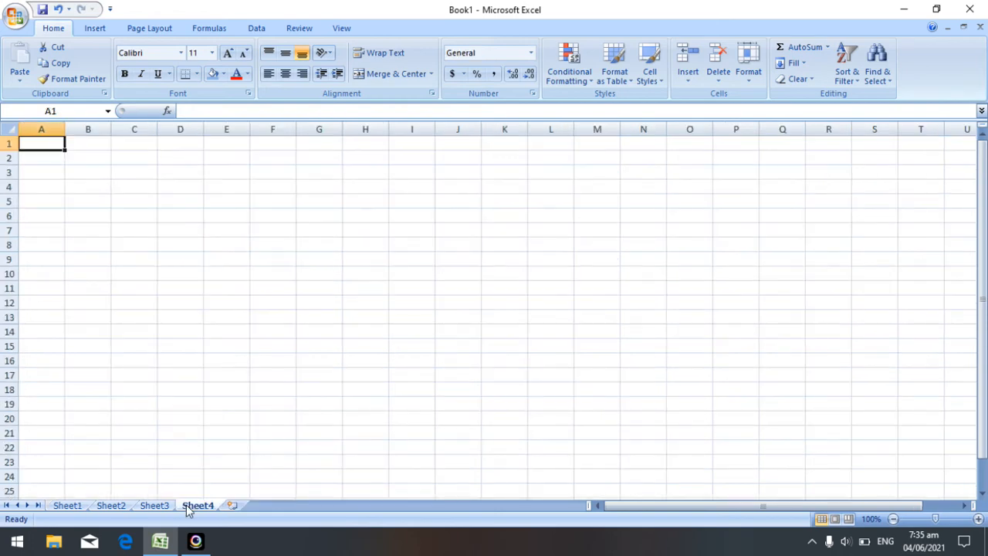
{"action": "left_click", "coordinate": [367, 329]}
{"action": "left_click", "coordinate": [371, 154]}
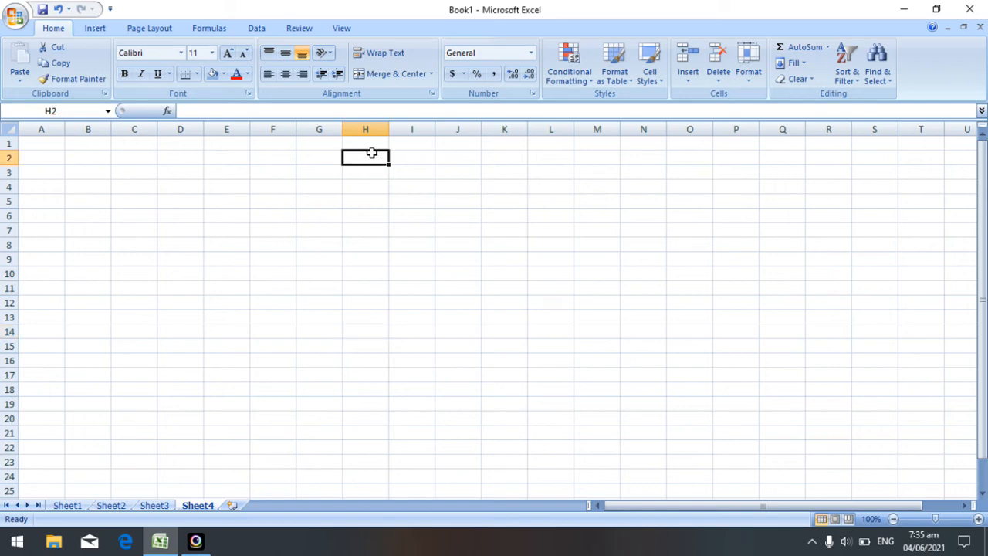
{"action": "type", "text": "MES"}
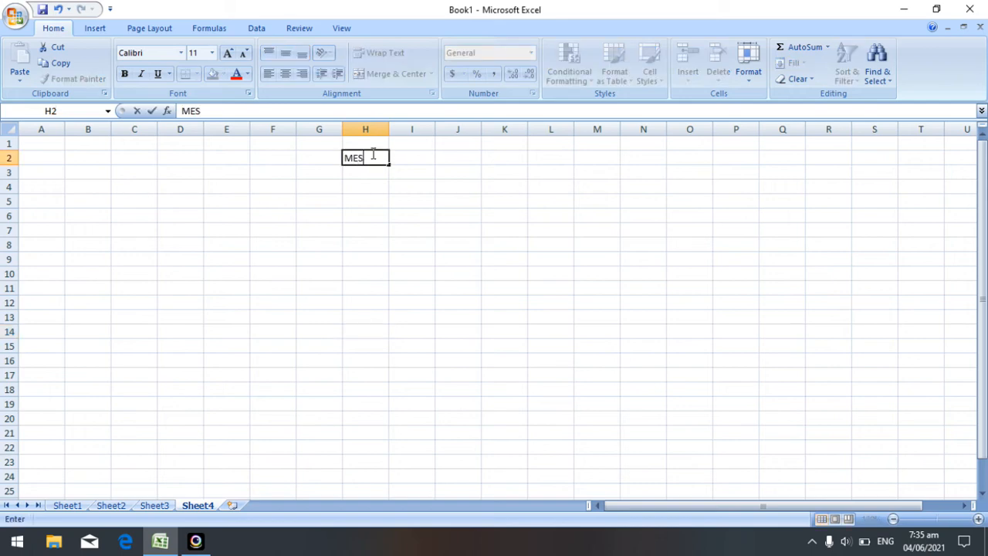
{"action": "type", "text": " COLLE"}
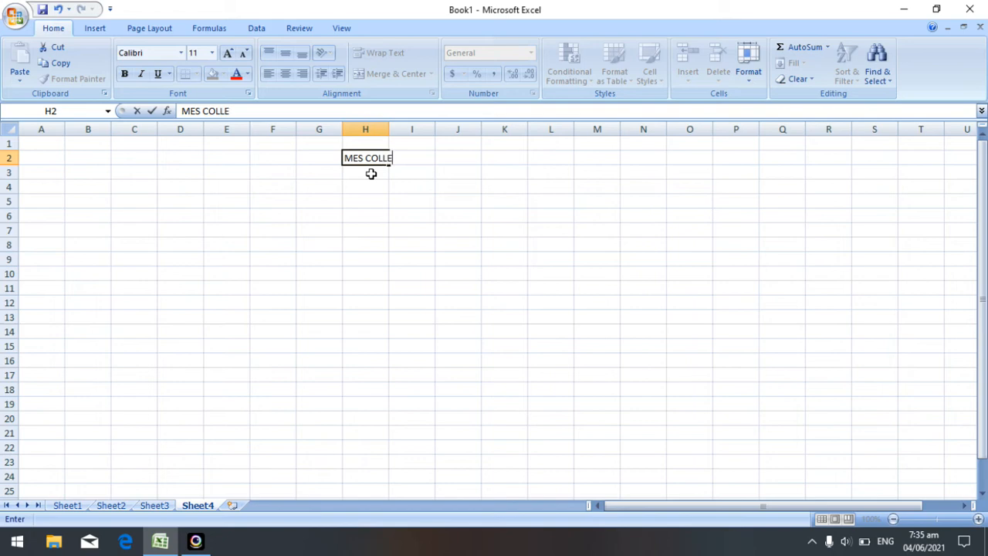
{"action": "type", "text": "GE OF COMMERCE"}
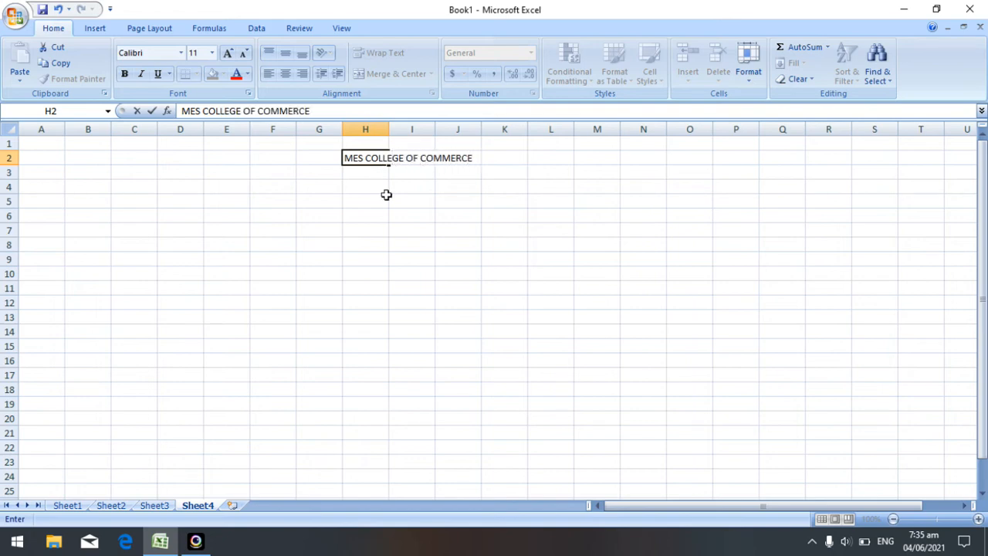
{"action": "left_click", "coordinate": [390, 199]}
{"action": "left_click", "coordinate": [397, 243]}
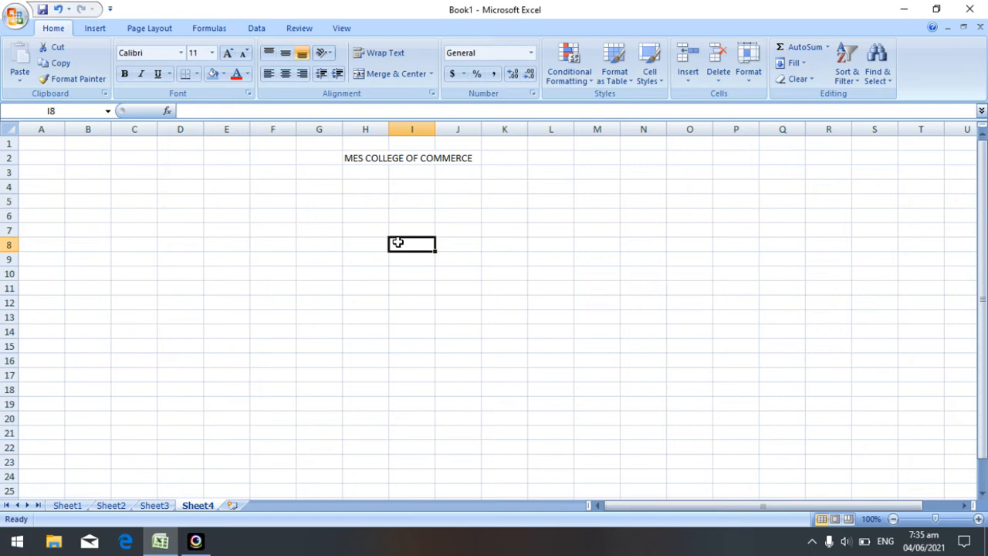
Enlarge the font of cells H2:J2 to size 22.
{"action": "left_click_drag", "start_coordinate": [363, 159], "coordinate": [296, 72]}
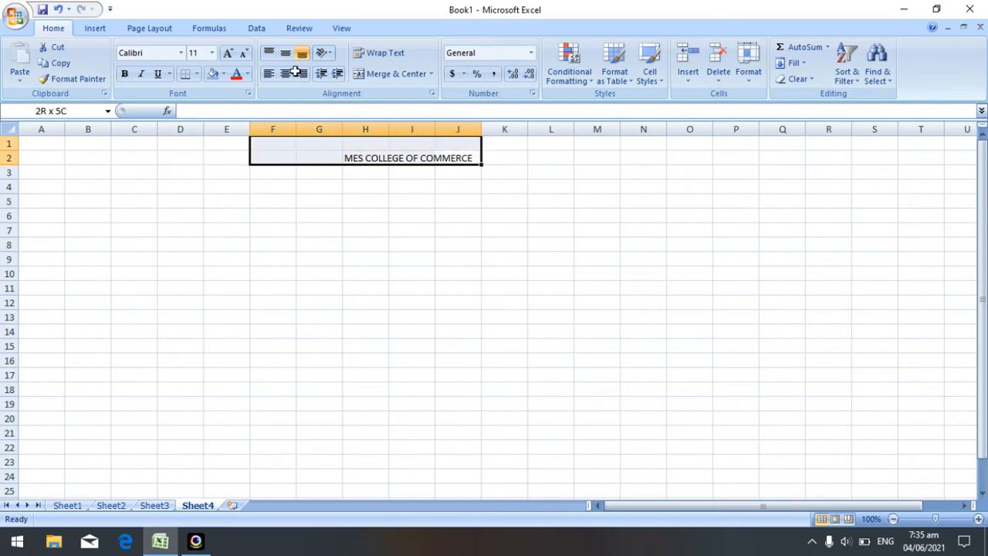
{"action": "left_click", "coordinate": [384, 168]}
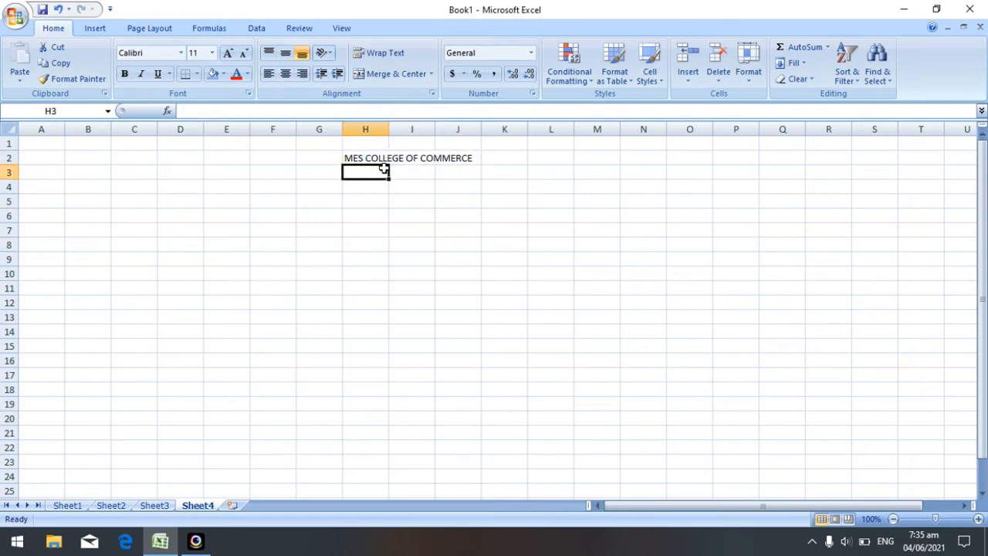
{"action": "left_click_drag", "start_coordinate": [384, 160], "coordinate": [448, 157]}
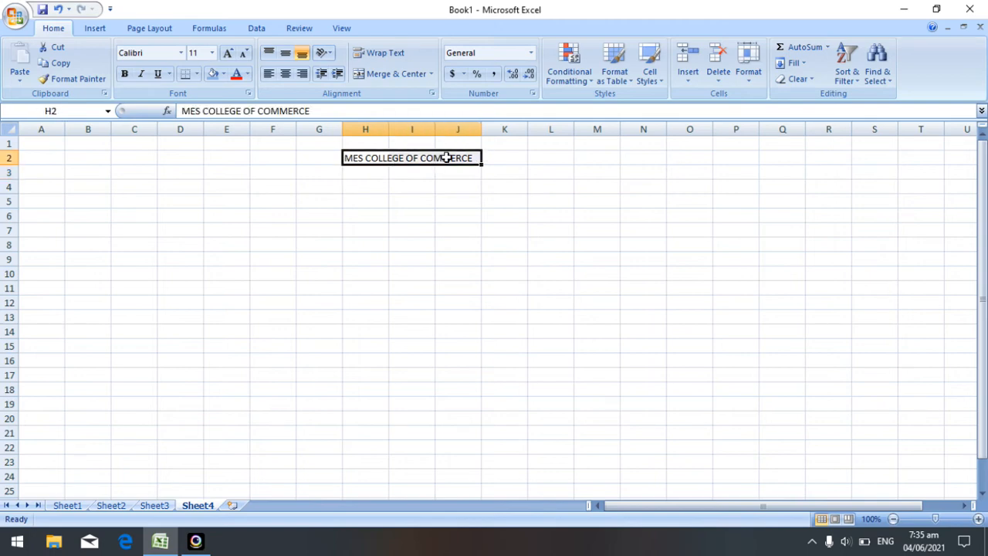
{"action": "left_click", "coordinate": [229, 53]}
{"action": "left_click", "coordinate": [229, 52]}
{"action": "left_click", "coordinate": [230, 52]}
{"action": "left_click", "coordinate": [230, 53]}
{"action": "left_click", "coordinate": [229, 52]}
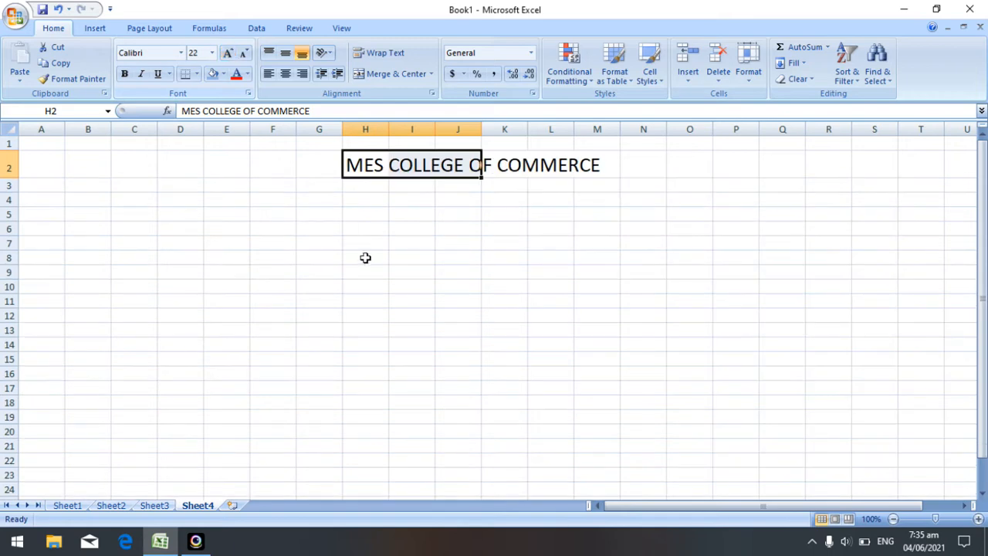
{"action": "left_click", "coordinate": [366, 258]}
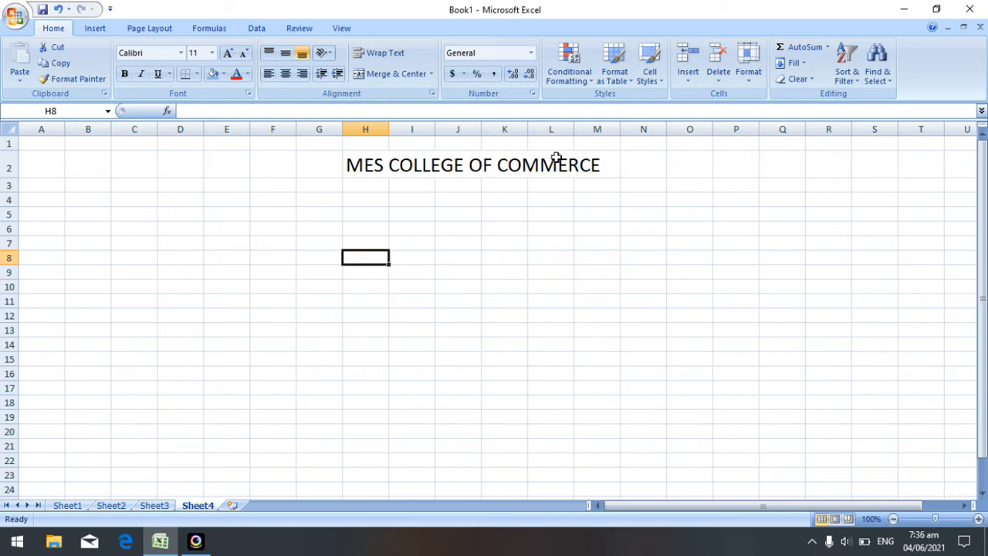
Merge and center cells H2:M2 so the college title is centred across them.
{"action": "left_click", "coordinate": [367, 160]}
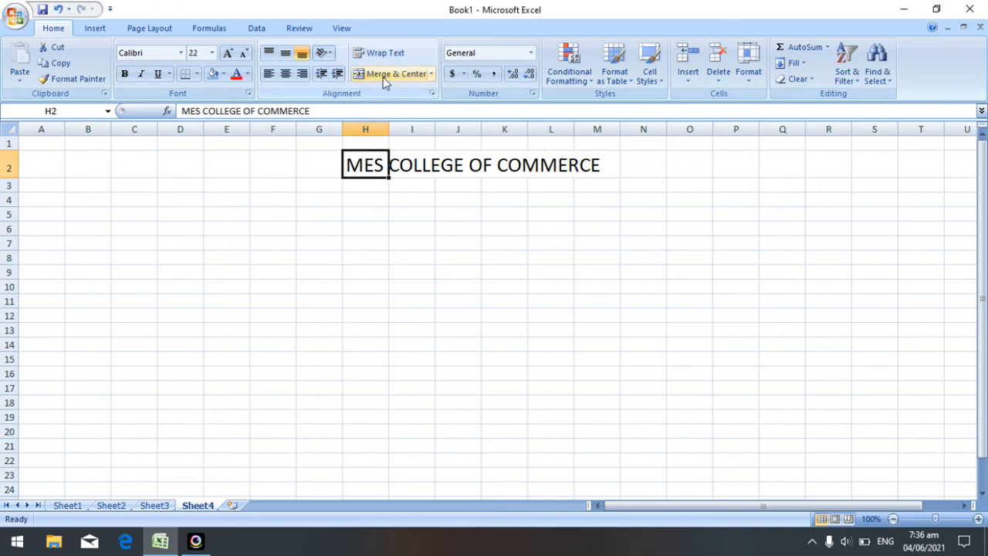
{"action": "left_click", "coordinate": [428, 271]}
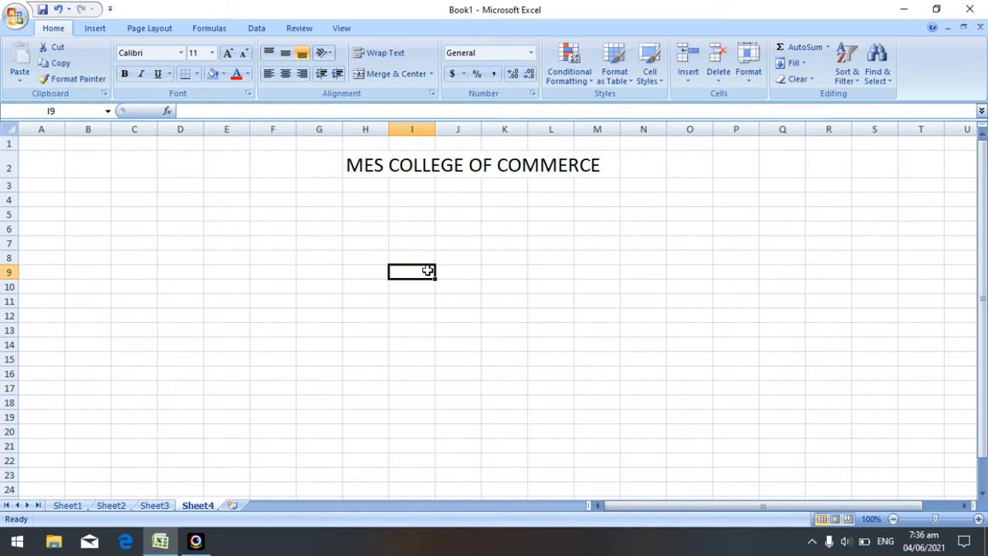
{"action": "left_click_drag", "start_coordinate": [363, 164], "coordinate": [591, 163]}
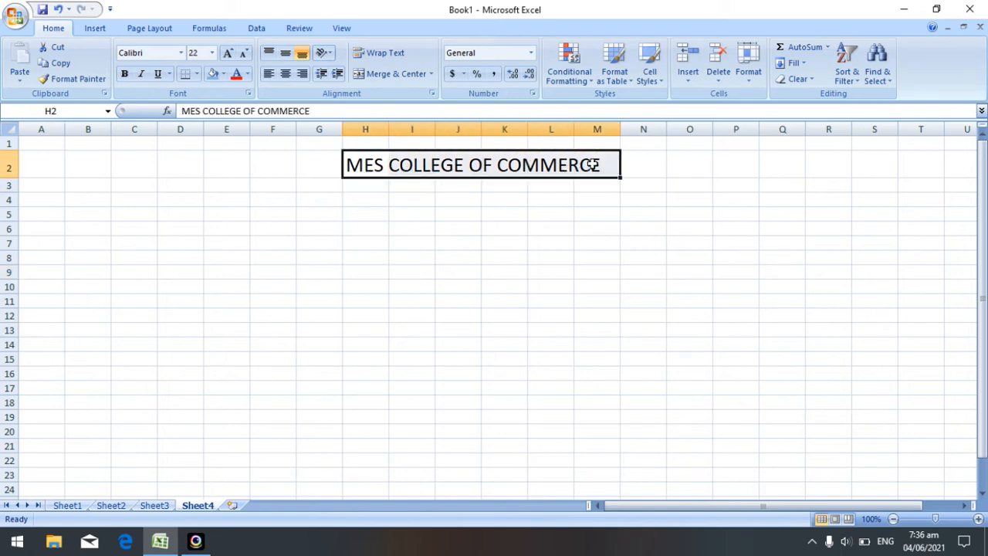
{"action": "left_click", "coordinate": [411, 75]}
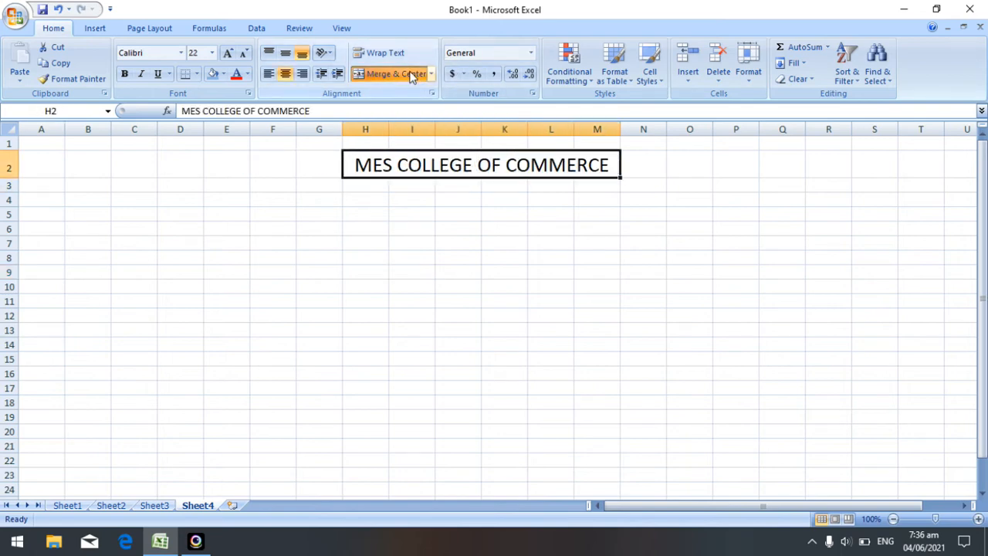
{"action": "left_click", "coordinate": [439, 185]}
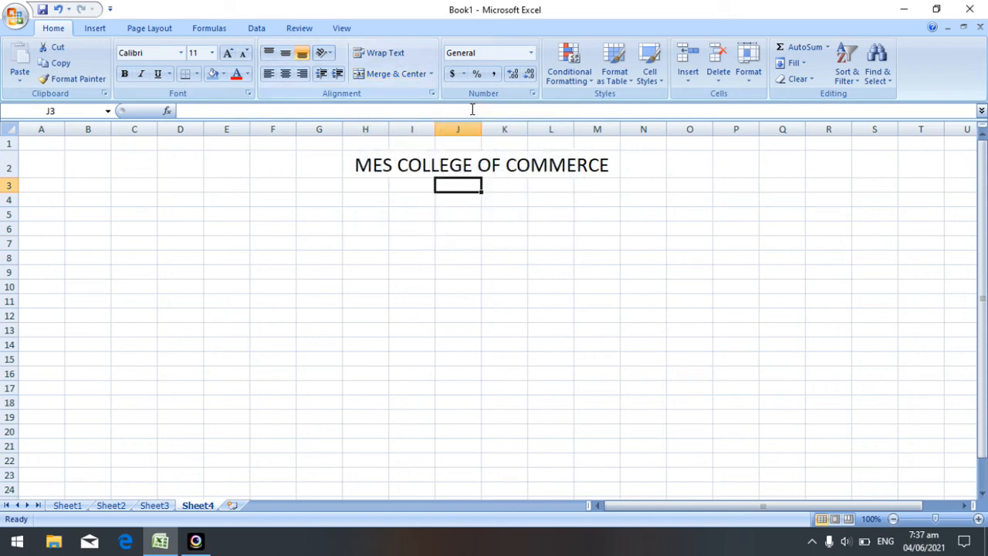
Return to Sheet1 and enter 10 in cell M1 and 11 in cell M2.
{"action": "left_click", "coordinate": [68, 506]}
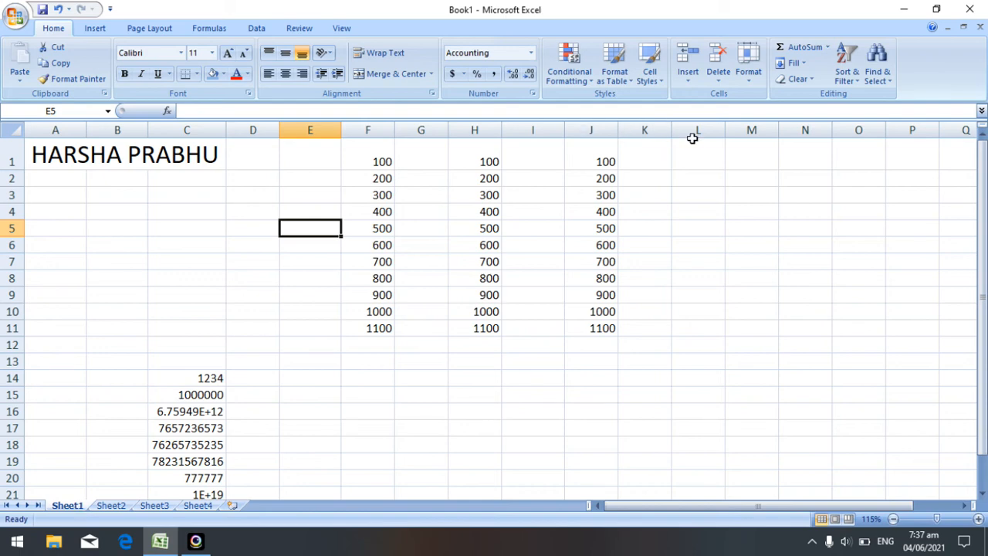
{"action": "left_click", "coordinate": [738, 157]}
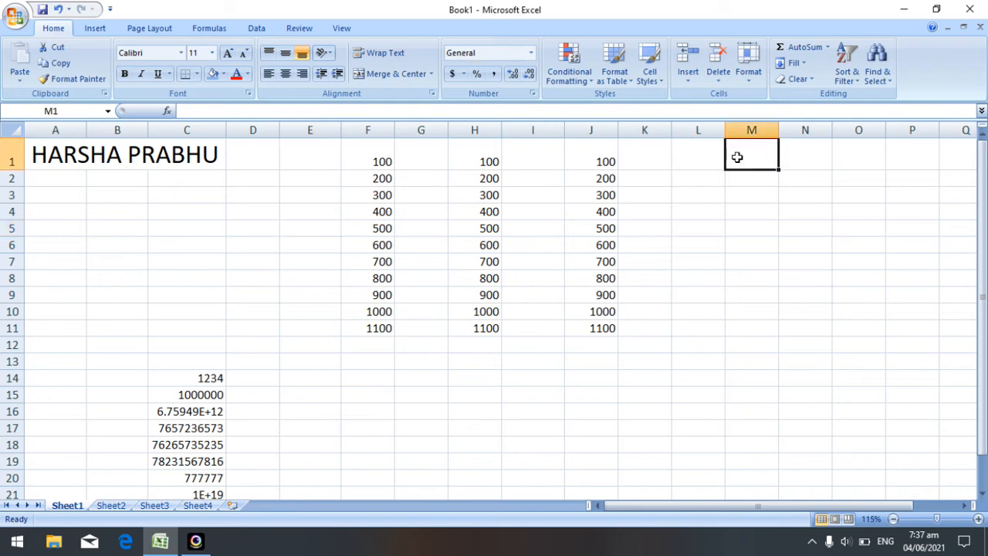
{"action": "type", "text": "10"}
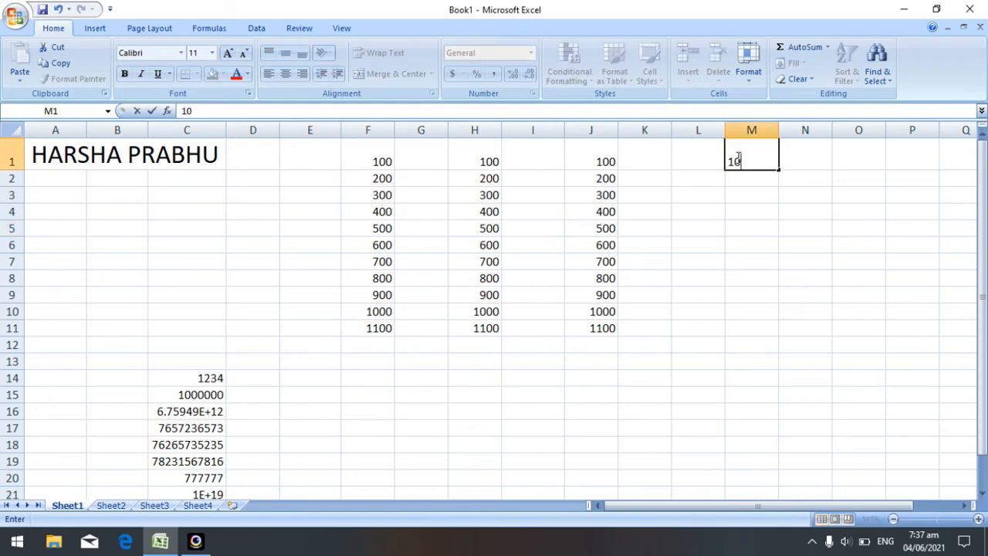
{"action": "key", "text": "Return"}
{"action": "type", "text": "15"}
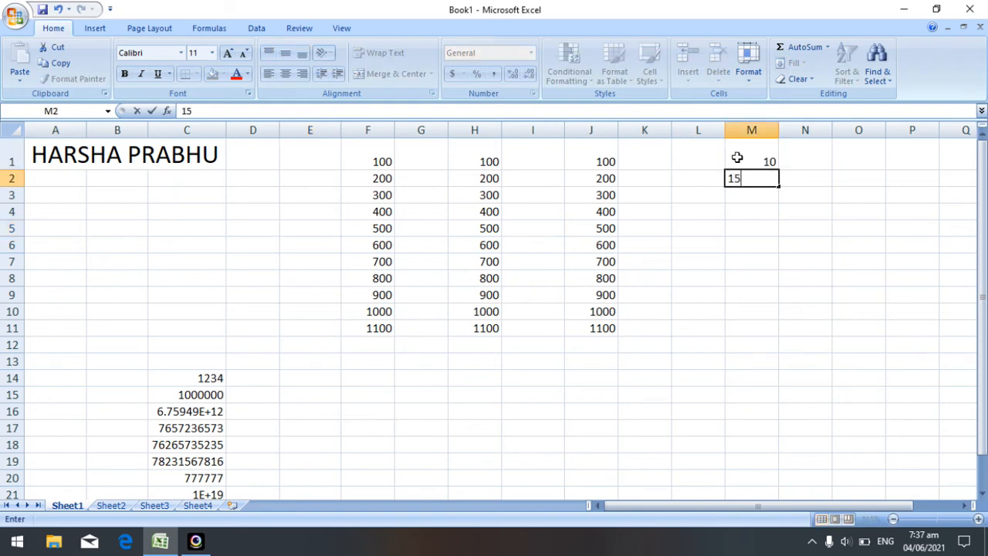
{"action": "key", "text": "BackSpace"}
{"action": "type", "text": "1"}
{"action": "left_click", "coordinate": [768, 225]}
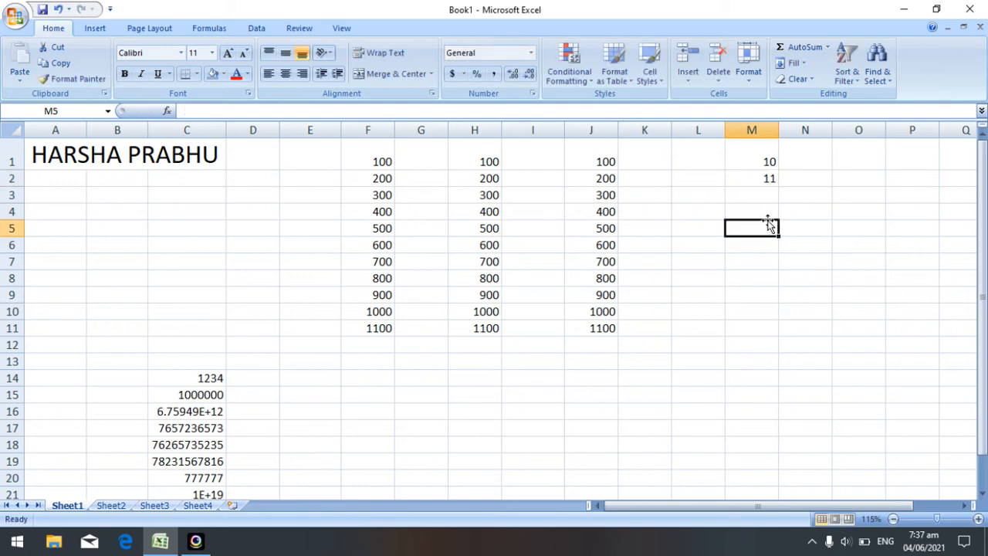
Extend the number series from M1:M2 down column M to cell M11.
{"action": "left_click_drag", "start_coordinate": [766, 161], "coordinate": [764, 178]}
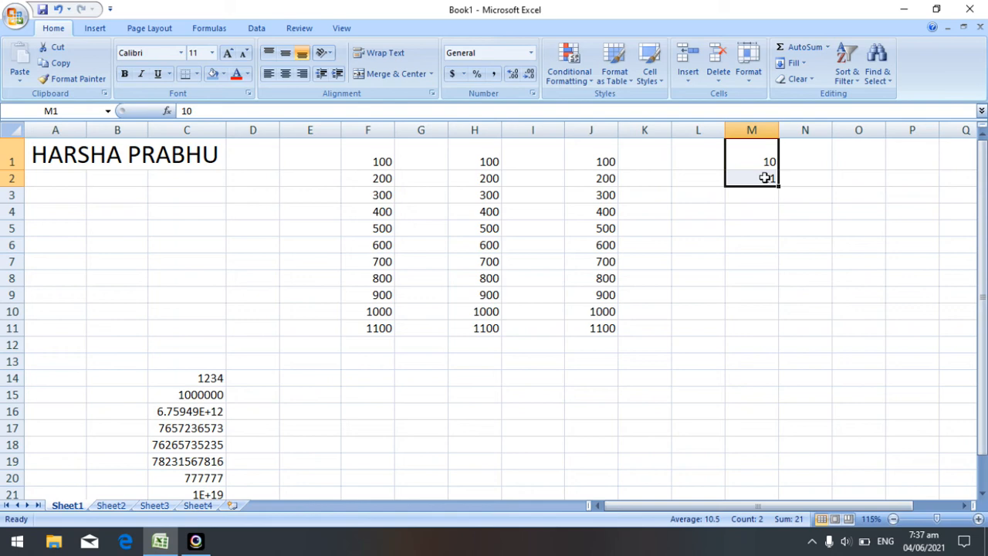
{"action": "left_click_drag", "start_coordinate": [780, 187], "coordinate": [803, 336]}
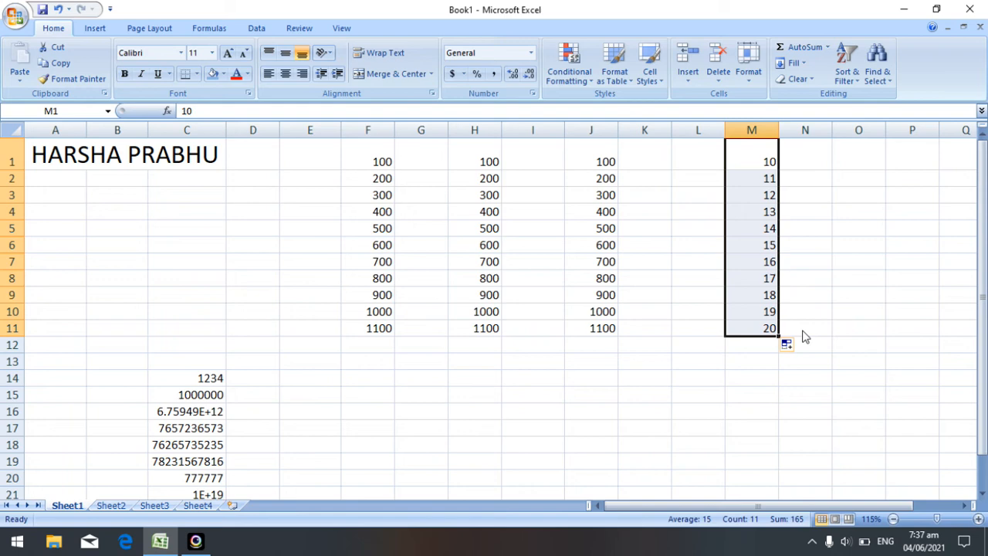
{"action": "left_click", "coordinate": [845, 166]}
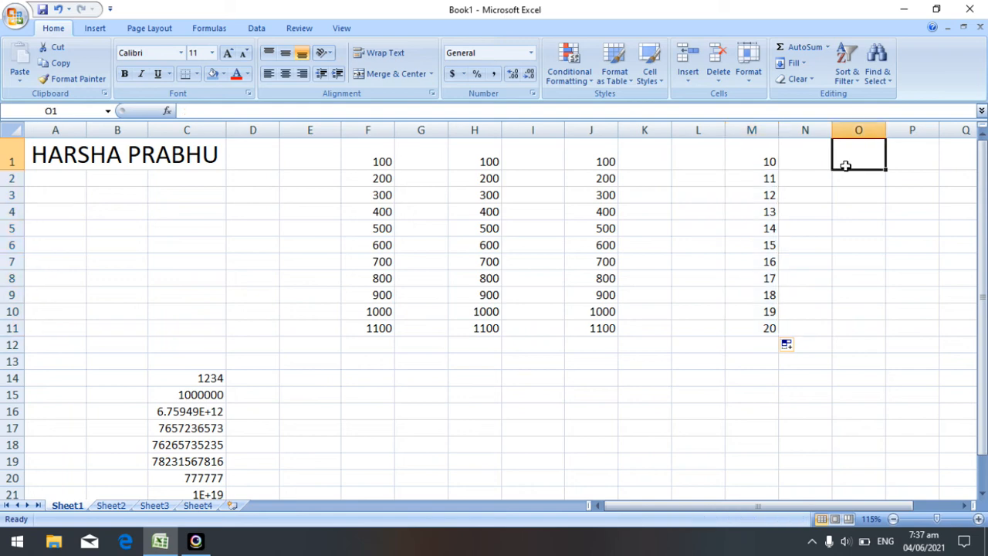
Enter 100 in cell O1 and 200 in O2, and extend the series down column O to cell O11.
{"action": "type", "text": "100"}
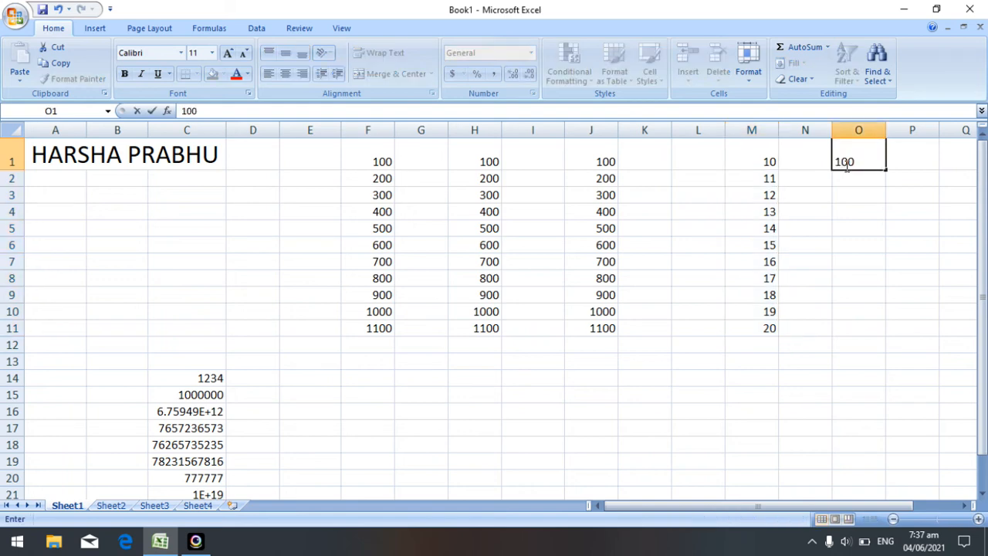
{"action": "key", "text": "Return"}
{"action": "type", "text": "200"}
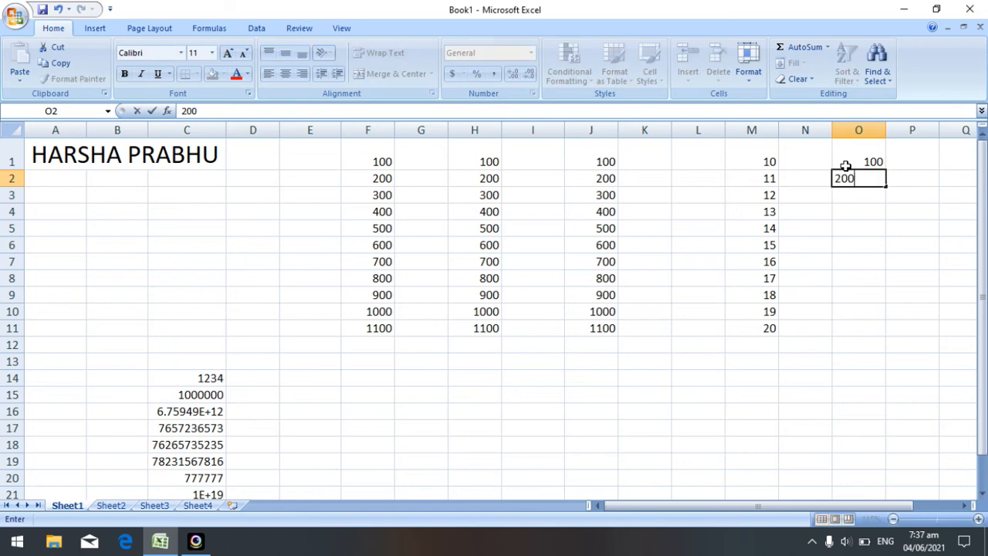
{"action": "left_click", "coordinate": [880, 260]}
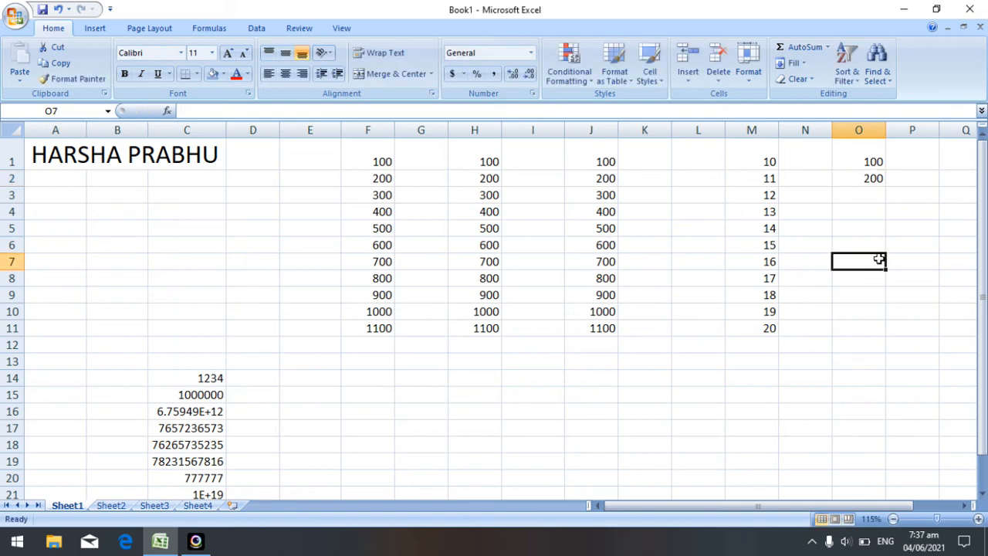
{"action": "left_click_drag", "start_coordinate": [871, 162], "coordinate": [870, 178]}
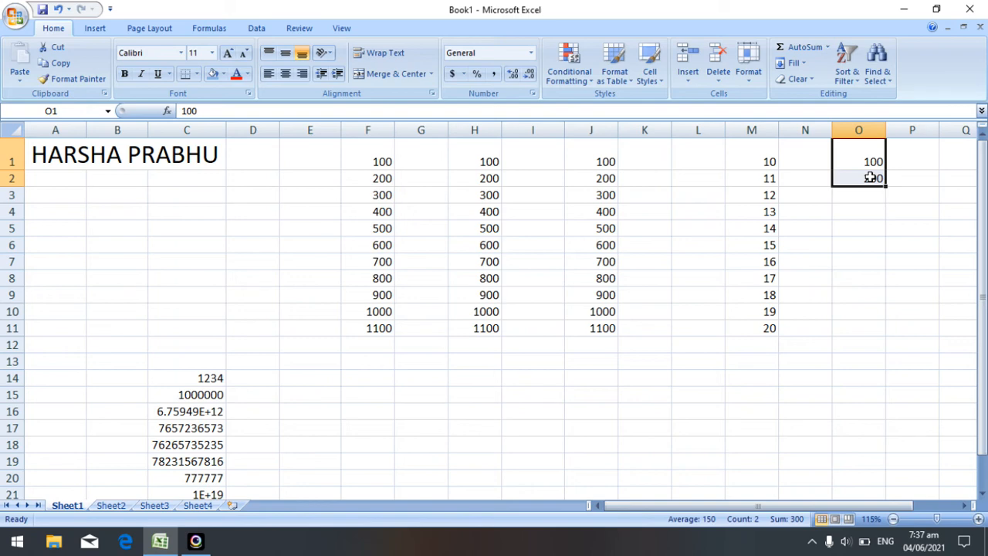
{"action": "left_click_drag", "start_coordinate": [885, 186], "coordinate": [895, 329]}
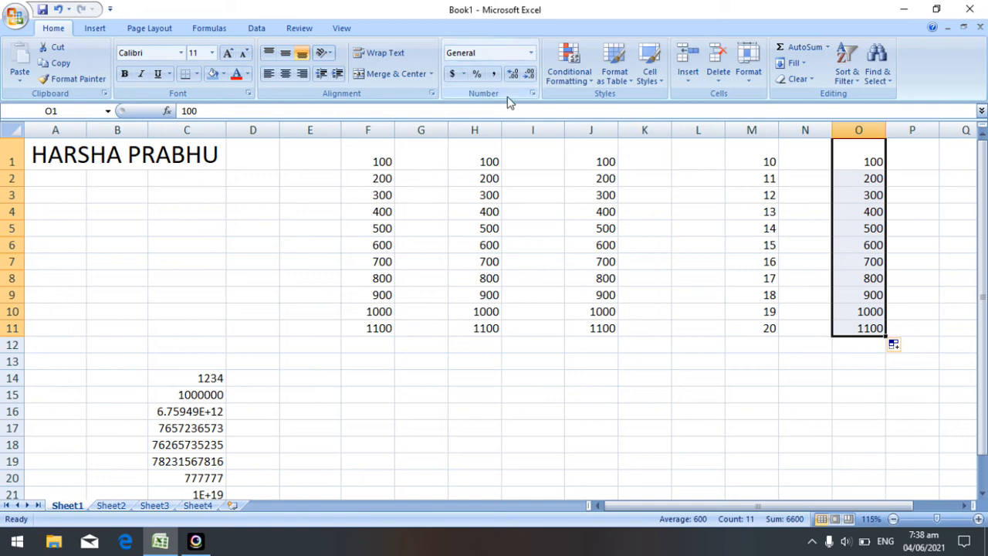
Look through the list of available number formats for cells O1:O11 without applying one.
{"action": "left_click", "coordinate": [530, 54]}
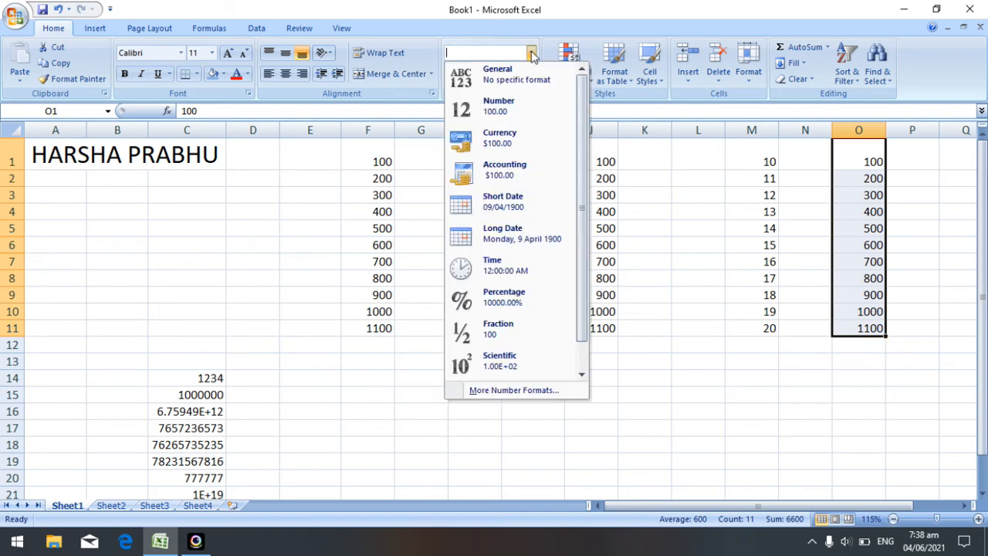
{"action": "left_click", "coordinate": [532, 55]}
{"action": "left_click", "coordinate": [532, 55]}
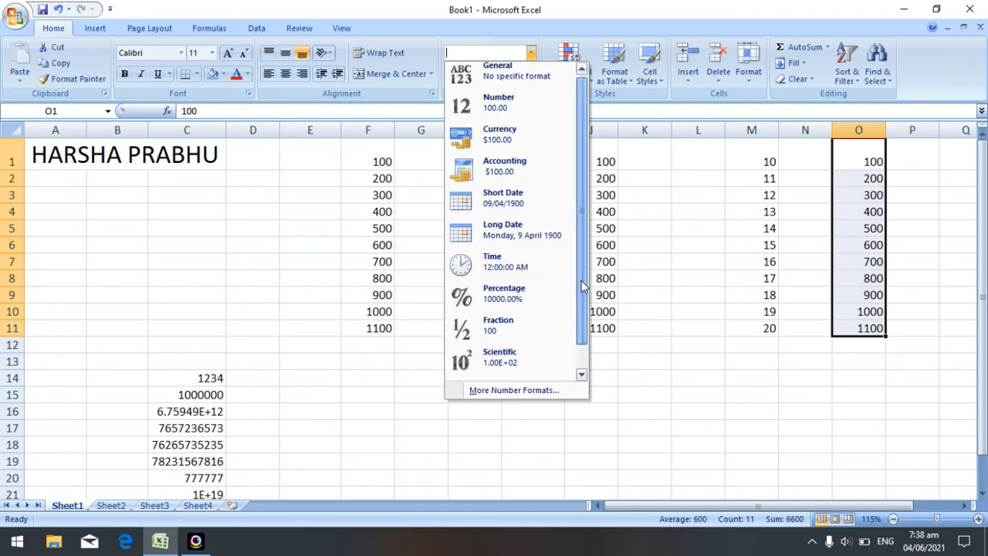
{"action": "scroll", "coordinate": [587, 311], "scroll_direction": "down", "scroll_amount": 1}
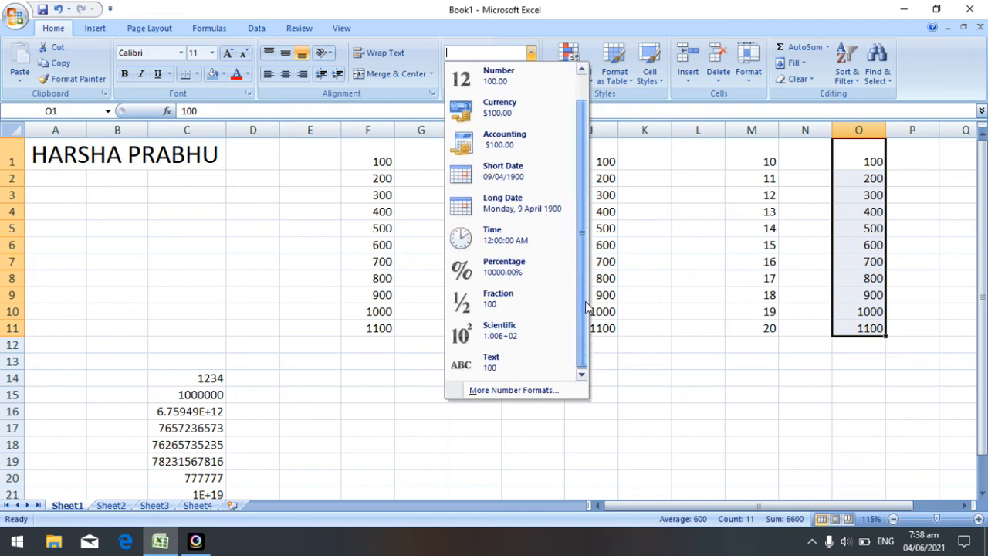
{"action": "left_click", "coordinate": [622, 394]}
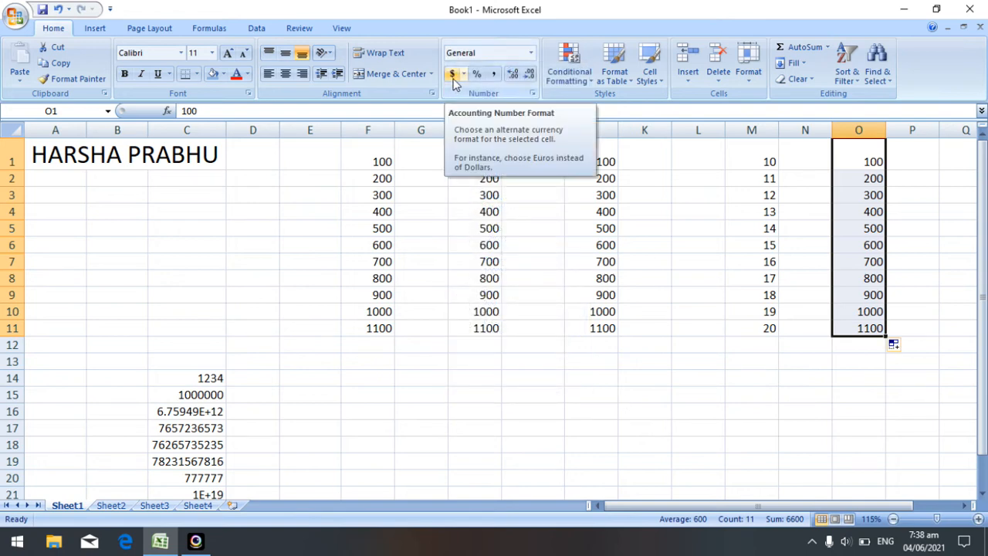
{"action": "left_click", "coordinate": [533, 54]}
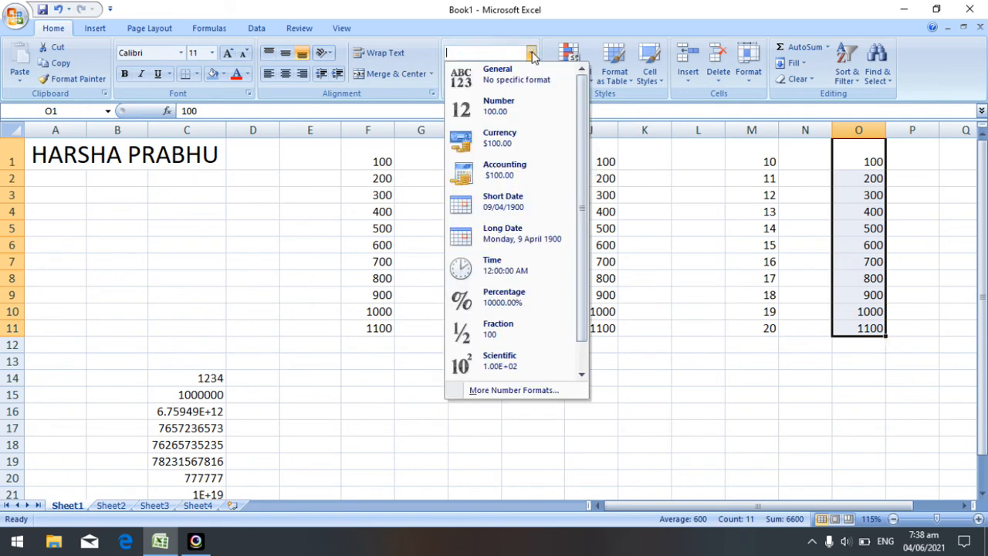
{"action": "left_click", "coordinate": [350, 314]}
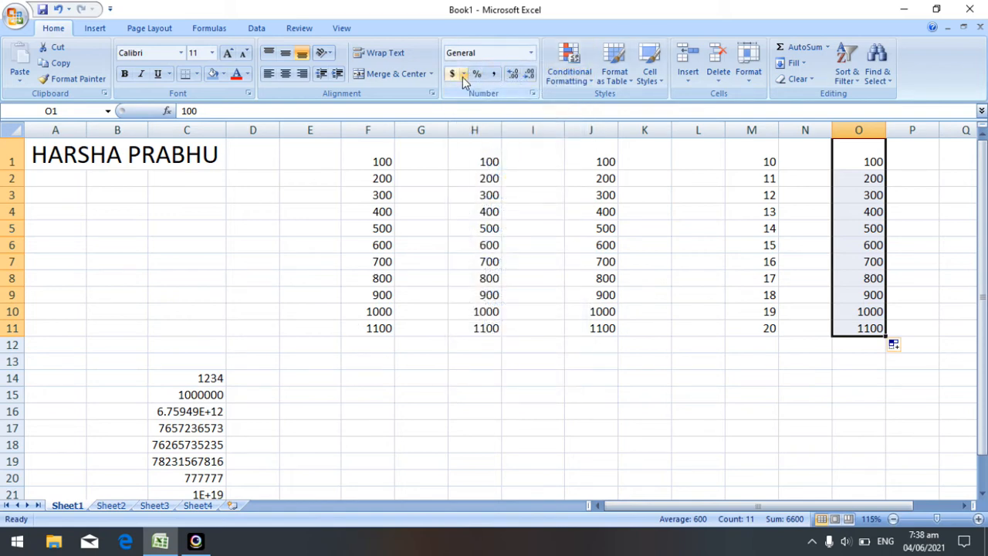
Apply the $ English (United States) accounting format to cells F1:F11.
{"action": "left_click_drag", "start_coordinate": [379, 161], "coordinate": [381, 323]}
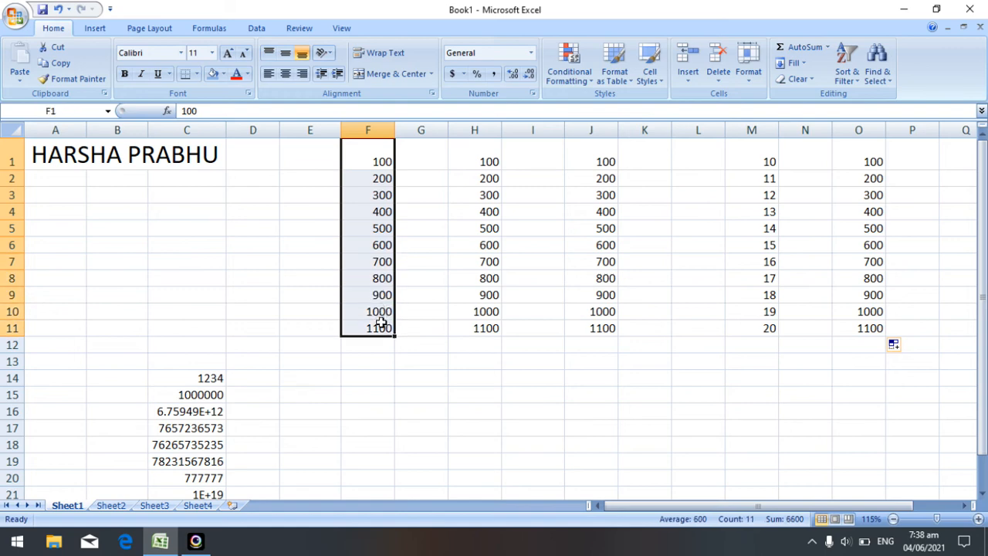
{"action": "left_click", "coordinate": [464, 74]}
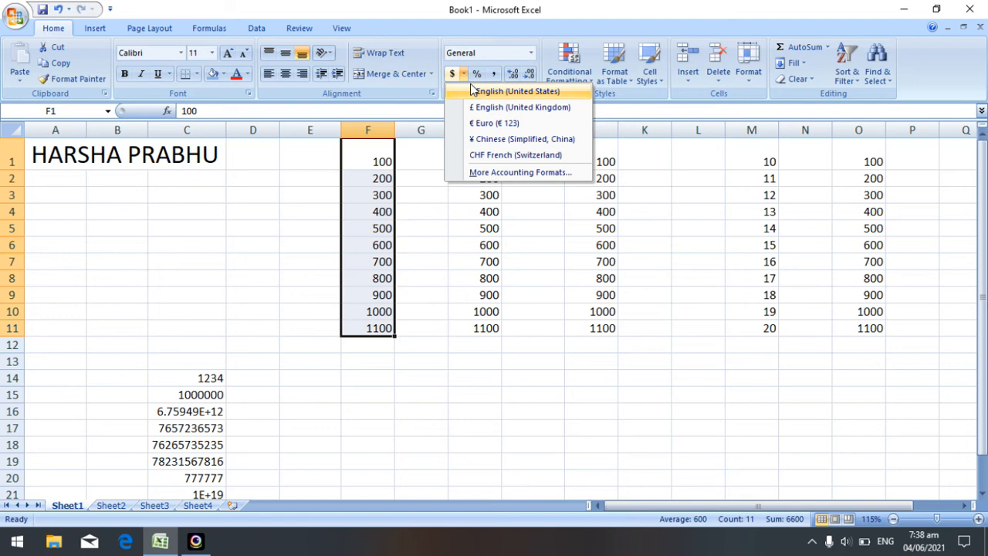
{"action": "left_click", "coordinate": [473, 91]}
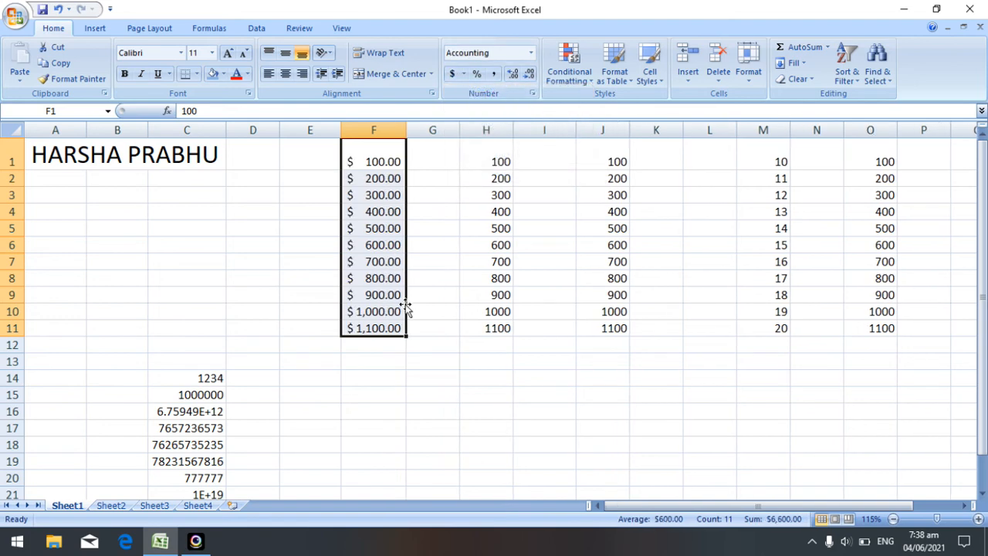
Switch the accounting format of cells F1:F11 to £ English (United Kingdom) and then to € Euro (€ 123).
{"action": "left_click", "coordinate": [462, 74]}
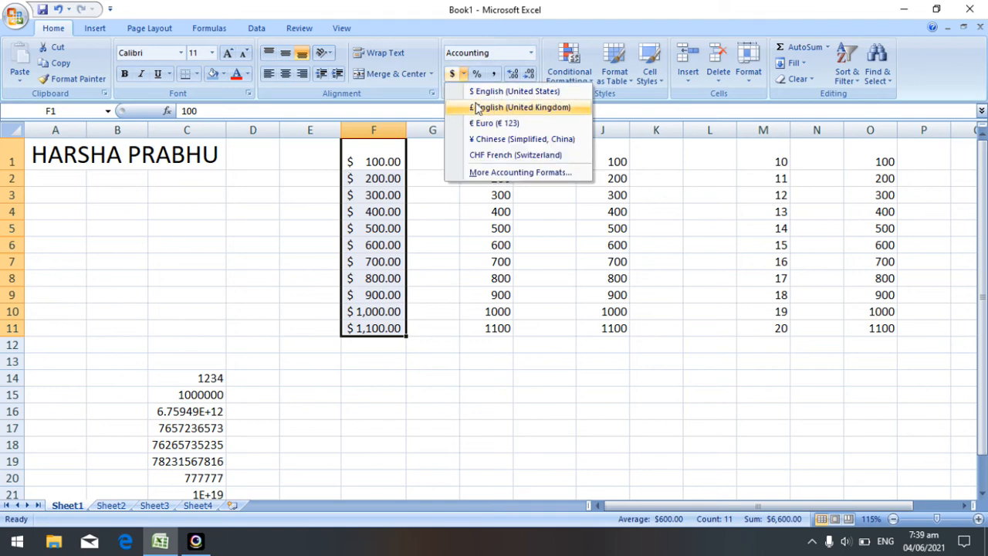
{"action": "left_click", "coordinate": [476, 108]}
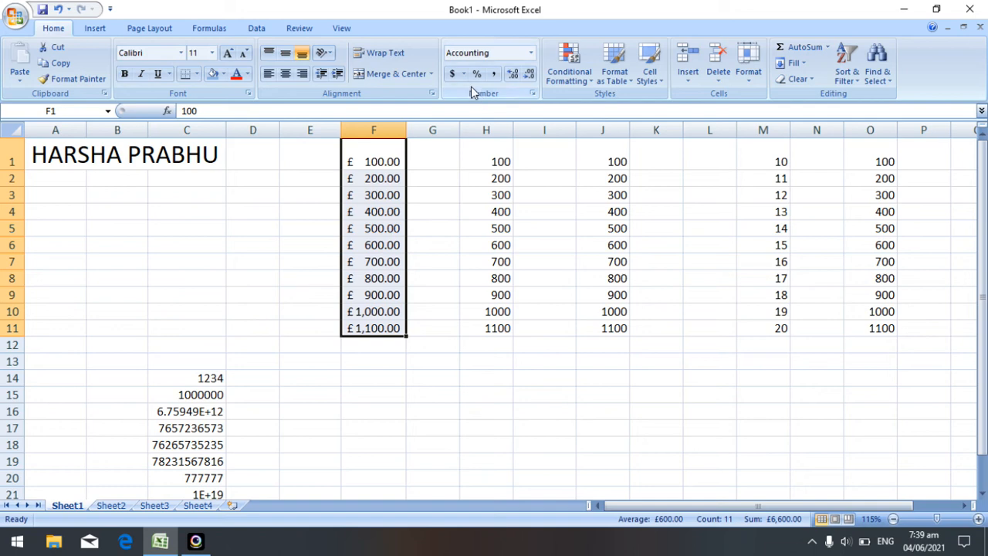
{"action": "left_click", "coordinate": [463, 74]}
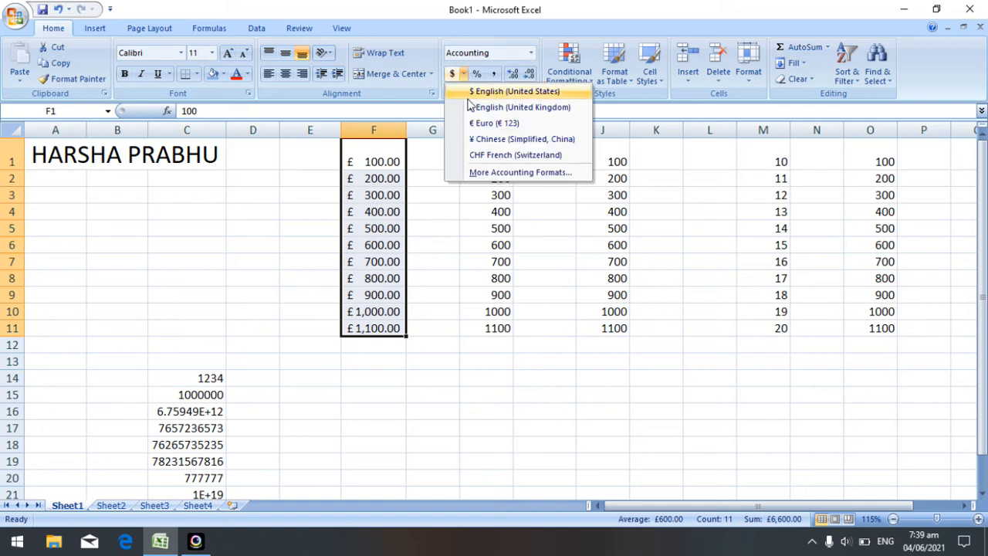
{"action": "left_click", "coordinate": [478, 124]}
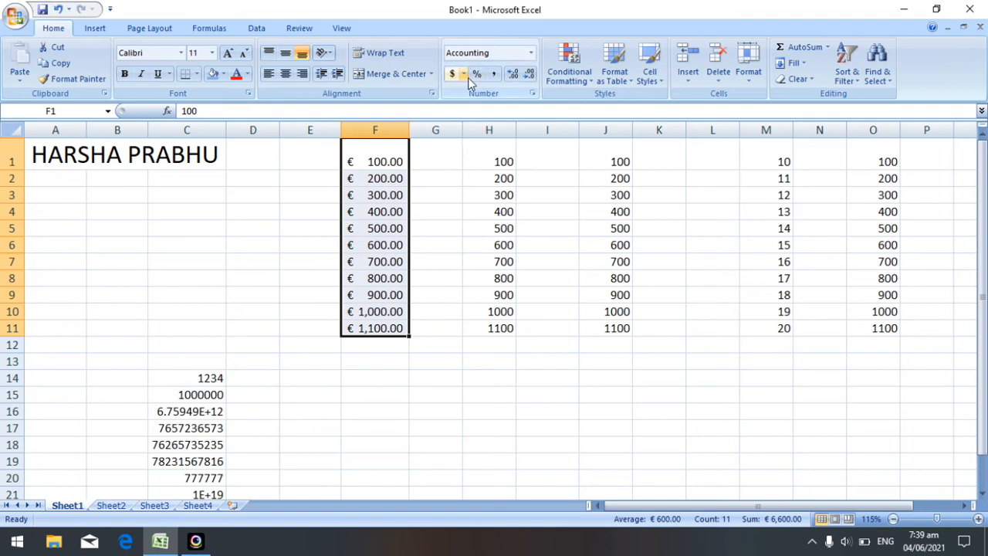
Browse the additional accounting currency symbols and apply $ Hawaiian (United States) to cells F1:F11.
{"action": "left_click", "coordinate": [463, 74]}
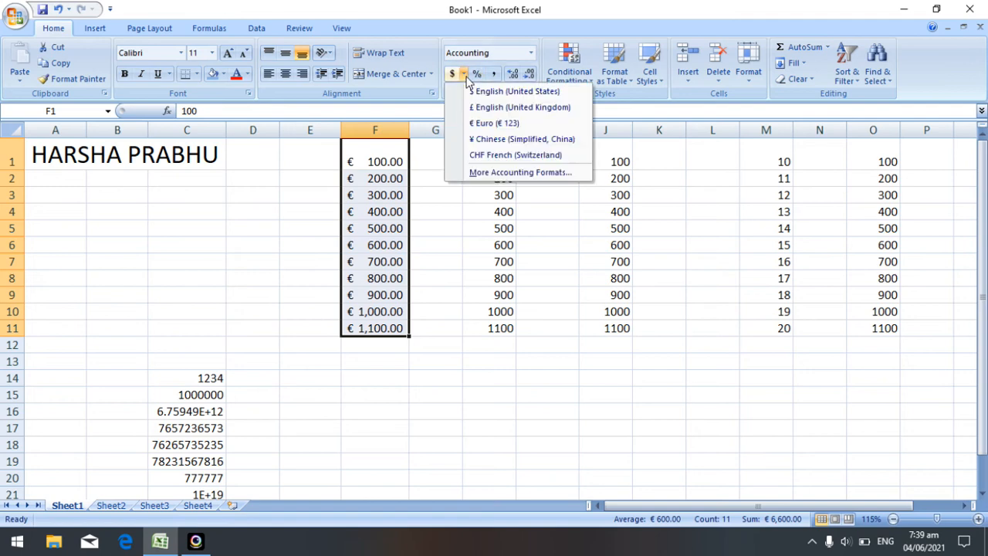
{"action": "left_click", "coordinate": [537, 171]}
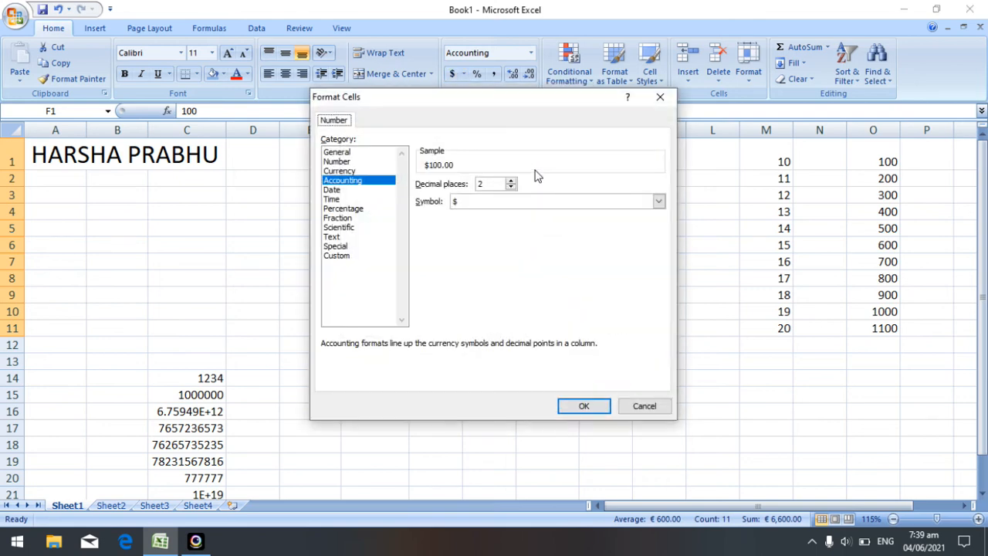
{"action": "left_click", "coordinate": [658, 202]}
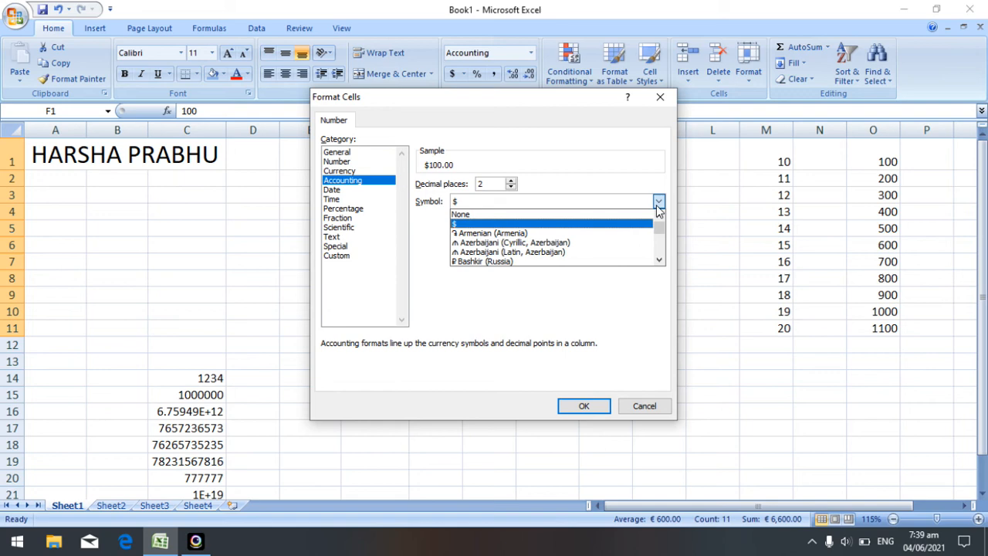
{"action": "left_click", "coordinate": [658, 261]}
{"action": "left_click", "coordinate": [659, 261]}
{"action": "left_click", "coordinate": [659, 261]}
{"action": "left_click", "coordinate": [659, 261]}
{"action": "left_click", "coordinate": [658, 261]}
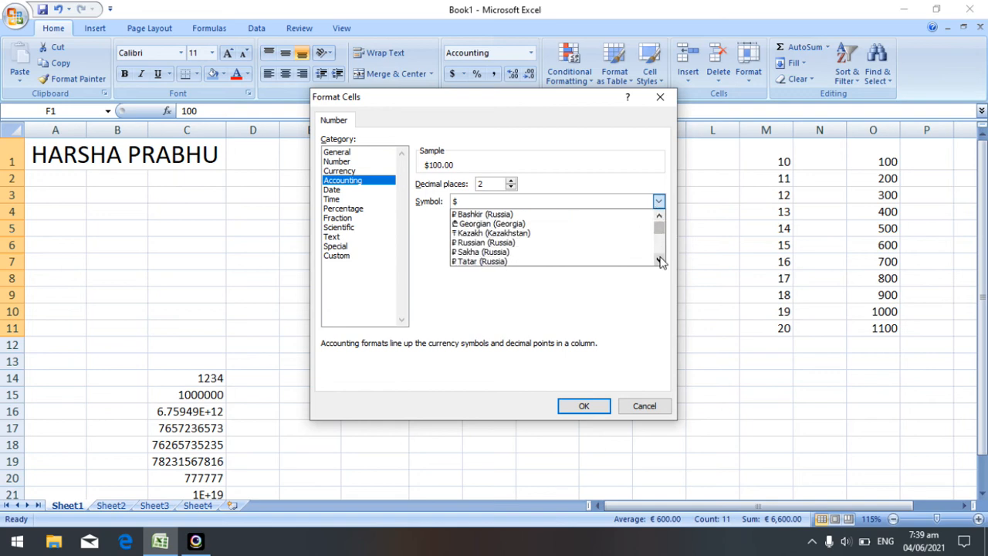
{"action": "left_click", "coordinate": [659, 261]}
{"action": "left_click", "coordinate": [659, 261]}
{"action": "left_click", "coordinate": [658, 261]}
{"action": "left_click", "coordinate": [659, 261]}
{"action": "left_click", "coordinate": [658, 261]}
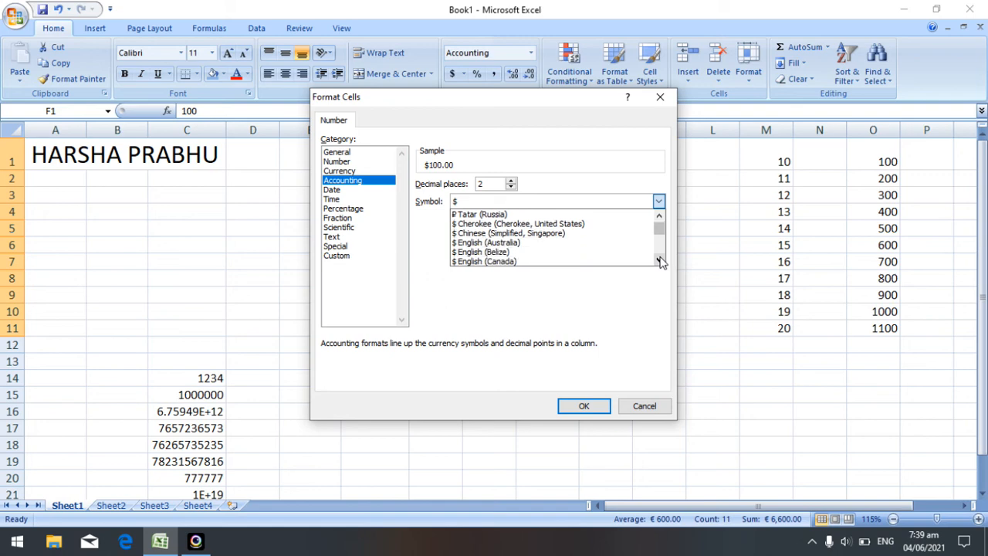
{"action": "left_click", "coordinate": [658, 261]}
{"action": "left_click", "coordinate": [659, 261]}
{"action": "left_click", "coordinate": [658, 261]}
{"action": "left_click", "coordinate": [658, 261]}
{"action": "left_click", "coordinate": [659, 261]}
{"action": "left_click", "coordinate": [659, 261]}
{"action": "left_click", "coordinate": [658, 261]}
{"action": "left_click", "coordinate": [658, 261]}
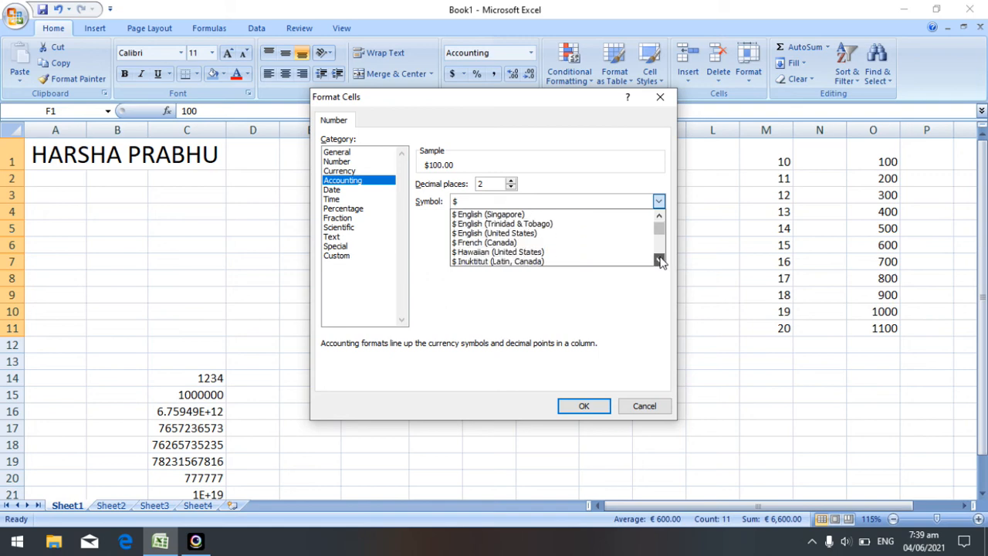
{"action": "left_click", "coordinate": [659, 261]}
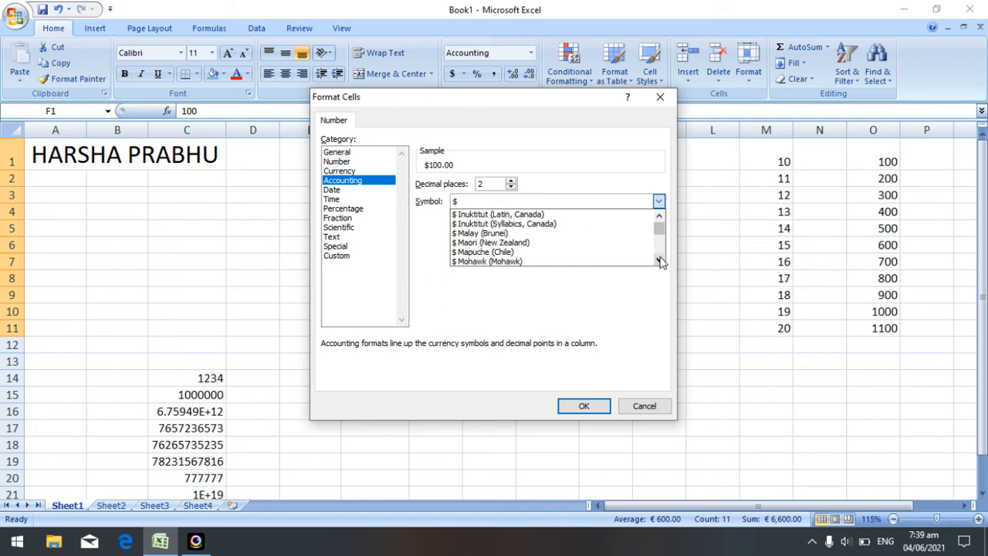
{"action": "left_click", "coordinate": [659, 217]}
{"action": "left_click", "coordinate": [659, 217]}
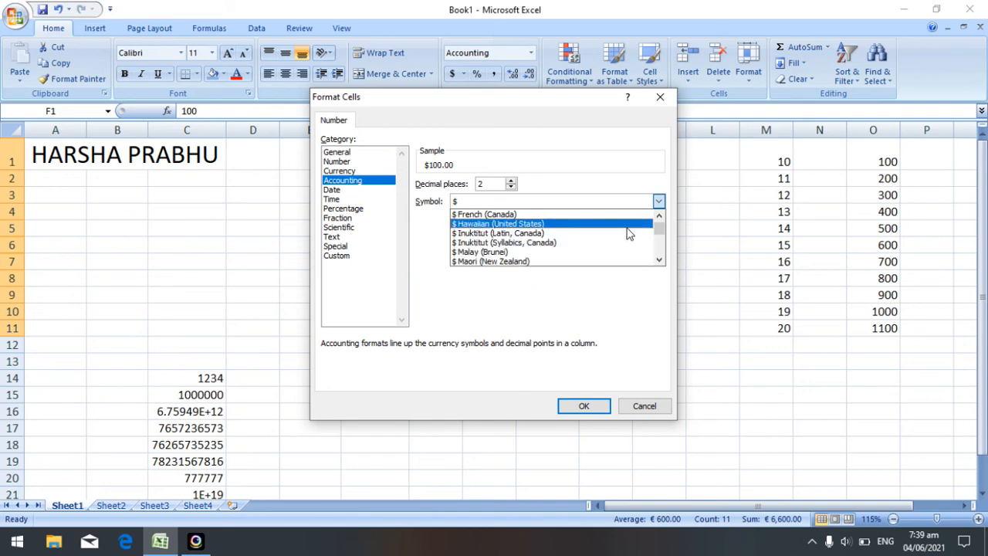
{"action": "left_click", "coordinate": [627, 224]}
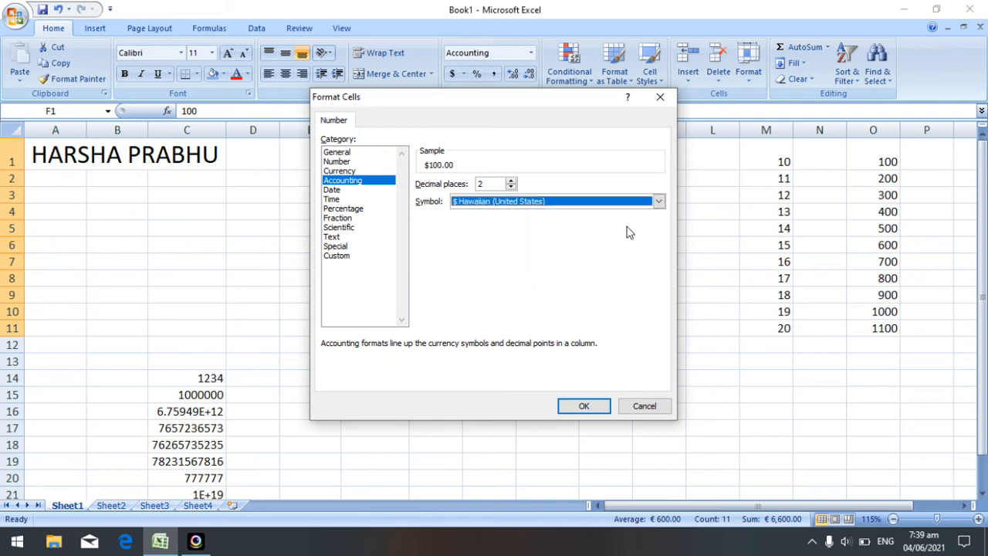
{"action": "left_click", "coordinate": [591, 405]}
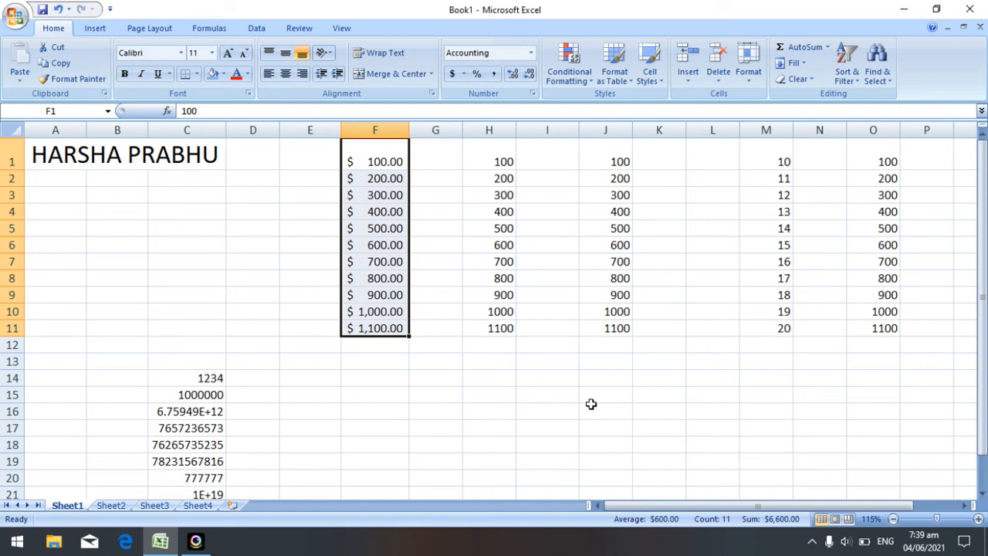
Apply the Percent Style to the numbers in cells H1:H11.
{"action": "left_click_drag", "start_coordinate": [590, 405], "coordinate": [629, 266]}
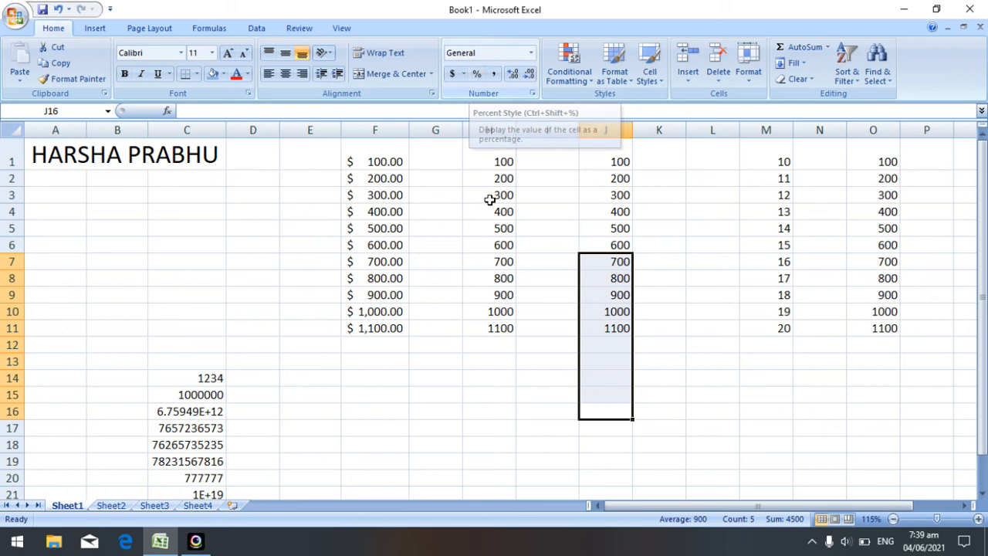
{"action": "left_click", "coordinate": [502, 398]}
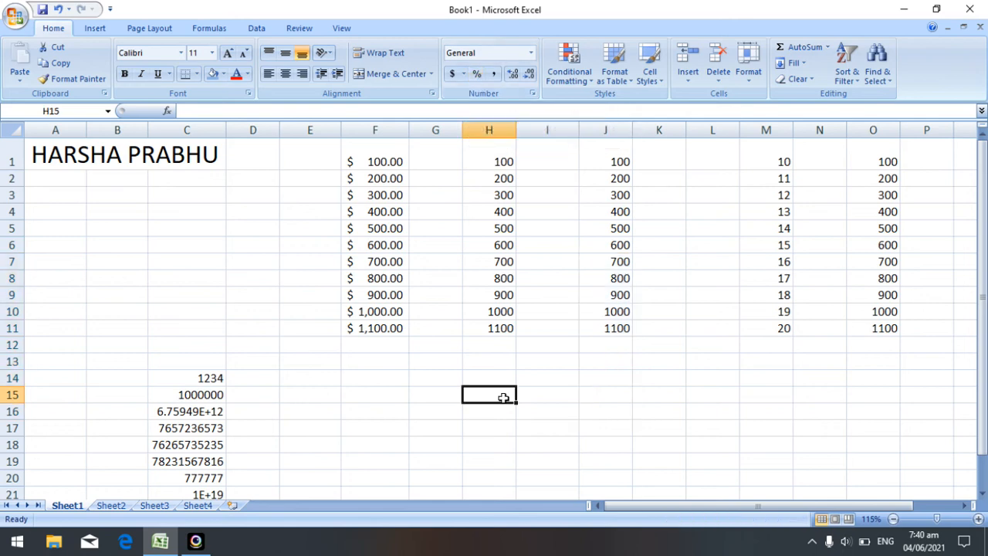
{"action": "left_click_drag", "start_coordinate": [505, 160], "coordinate": [503, 326]}
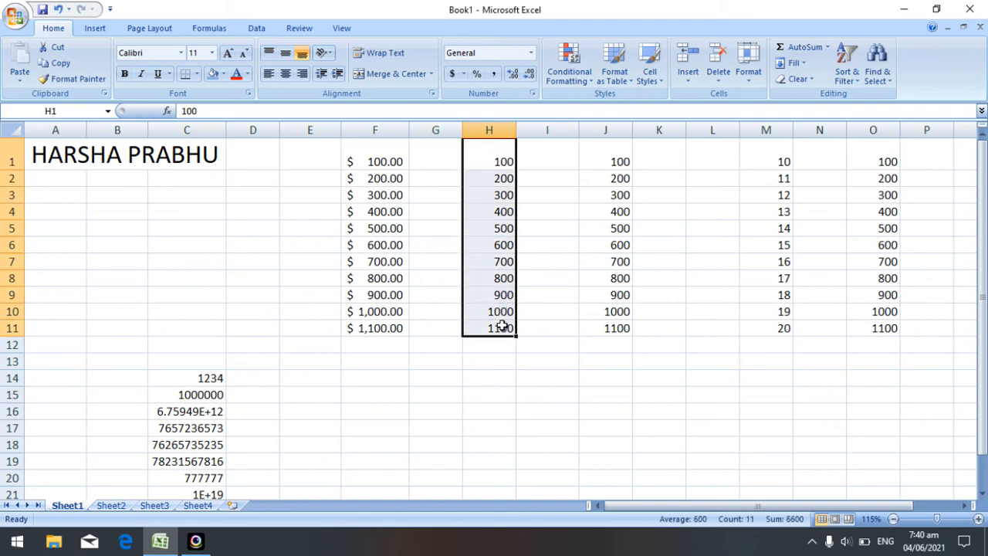
{"action": "left_click", "coordinate": [477, 75]}
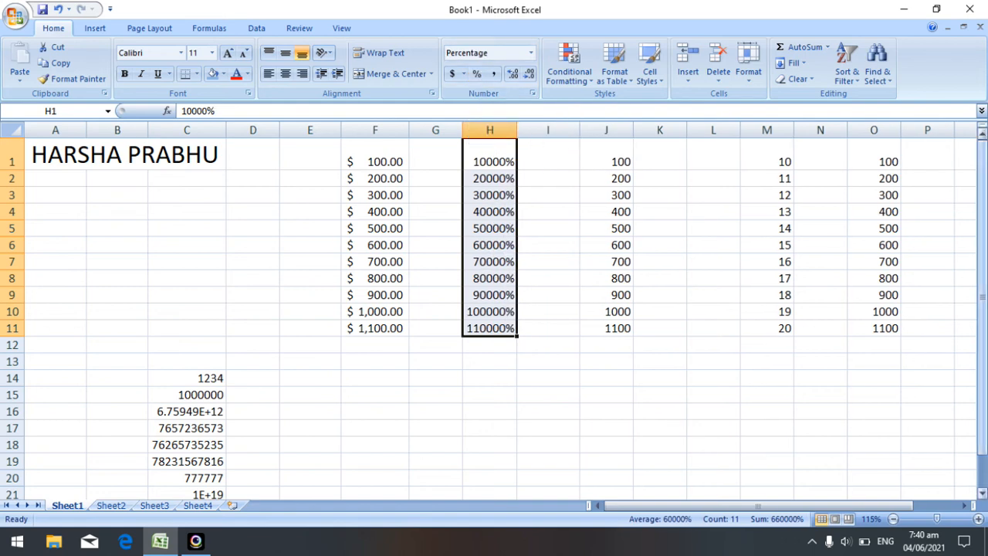
Apply the Comma Style to the large numbers in cells C14:C22.
{"action": "left_click_drag", "start_coordinate": [984, 332], "coordinate": [986, 352]}
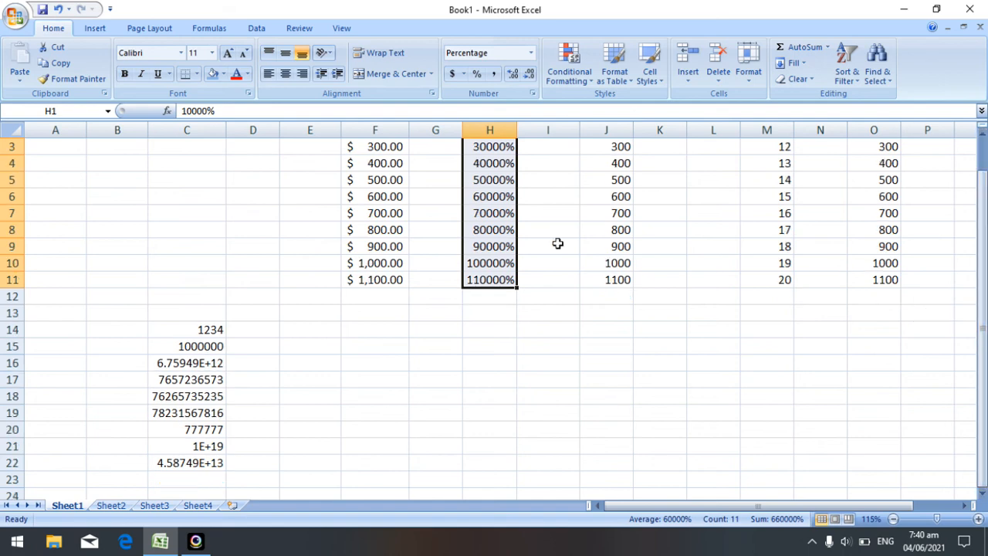
{"action": "left_click_drag", "start_coordinate": [207, 329], "coordinate": [200, 461]}
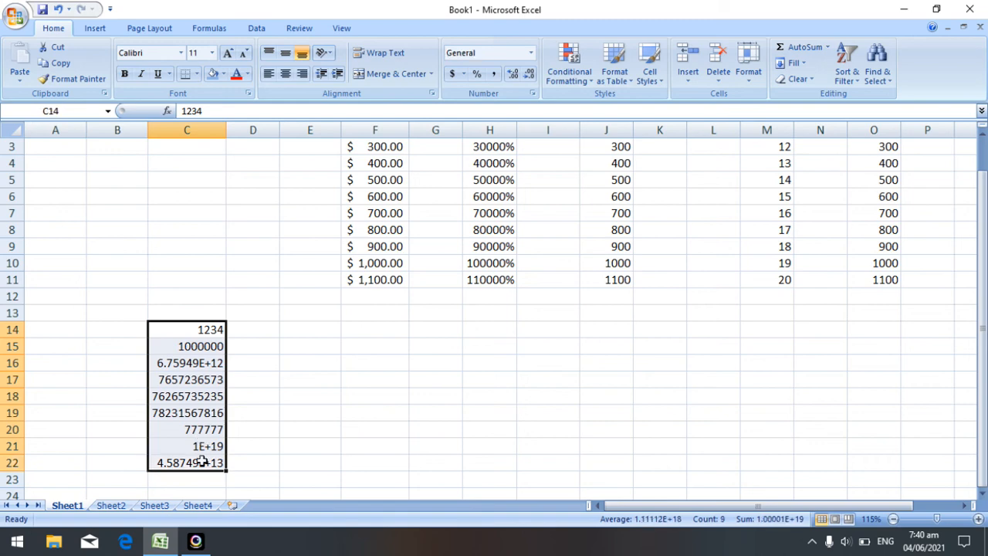
{"action": "left_click", "coordinate": [494, 75]}
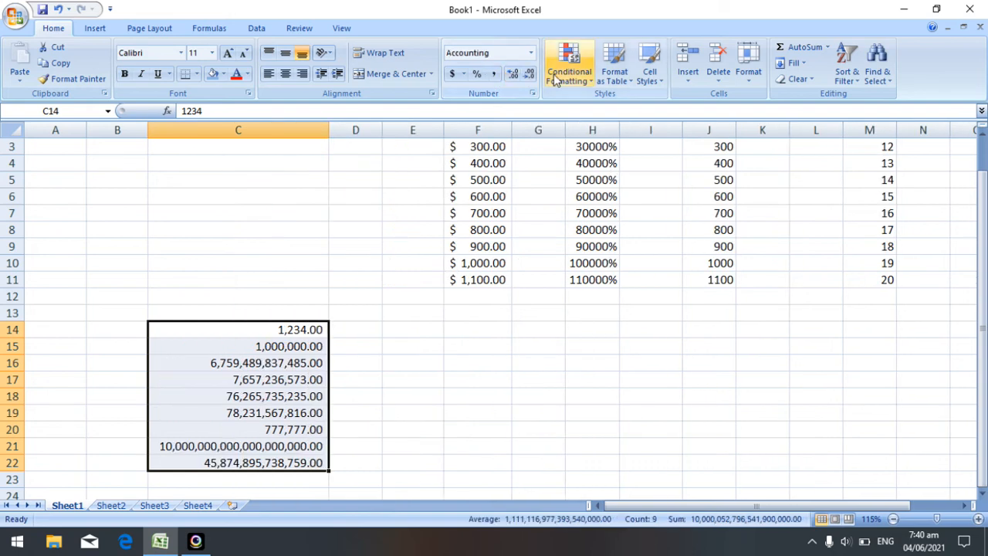
Show cells C14:C22 with three decimals and with none, restoring the Comma Style's two decimals.
{"action": "left_click", "coordinate": [513, 74]}
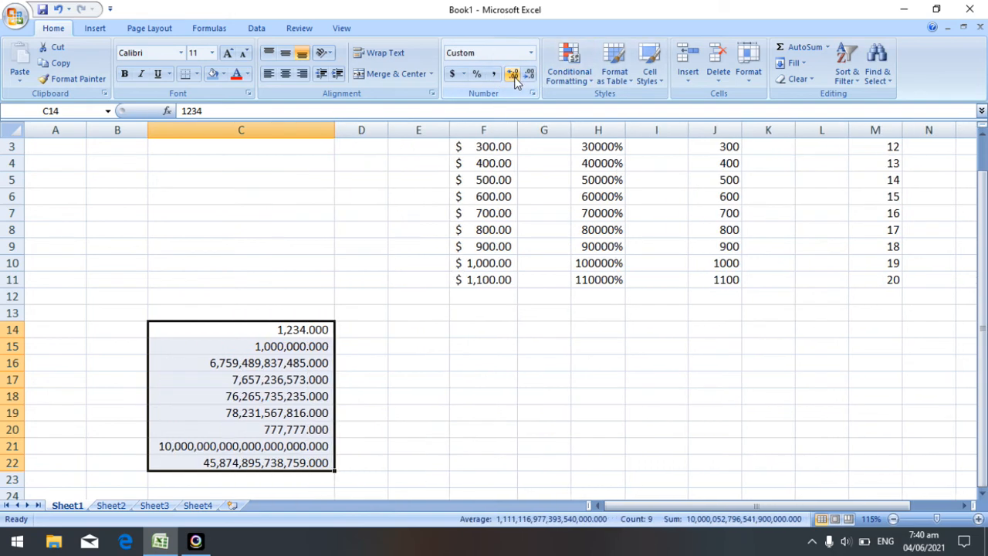
{"action": "left_click", "coordinate": [530, 77]}
{"action": "left_click", "coordinate": [530, 78]}
{"action": "left_click", "coordinate": [530, 77]}
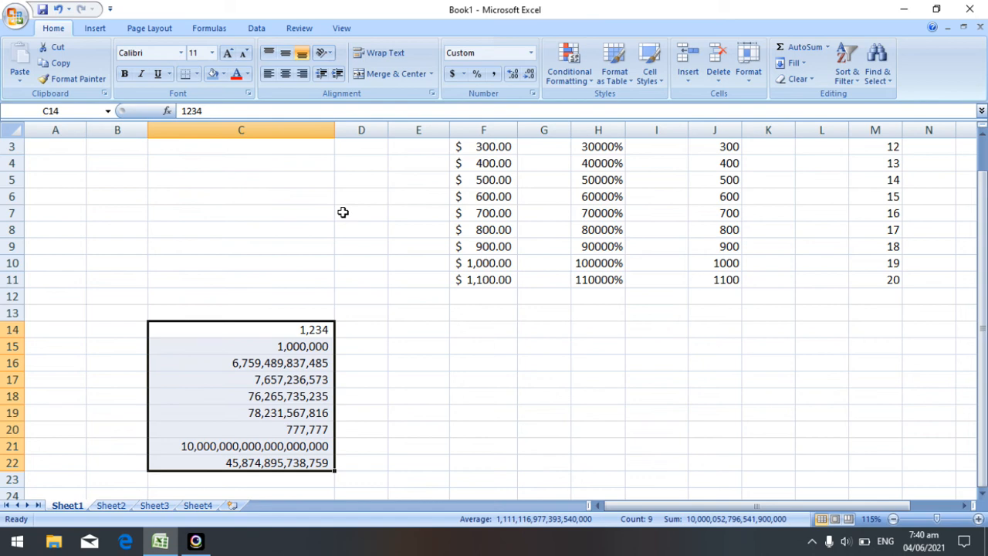
{"action": "left_click", "coordinate": [494, 74]}
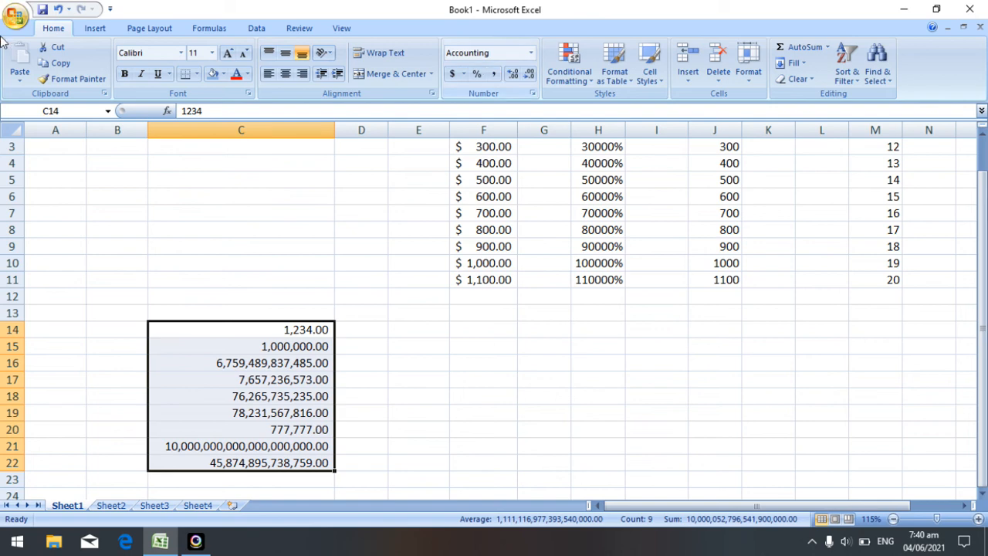
Undo the decimal and Comma Style changes on cells C14:C22 and the Percent Style on cells H1:H11.
{"action": "left_click", "coordinate": [57, 10]}
{"action": "left_click", "coordinate": [57, 9]}
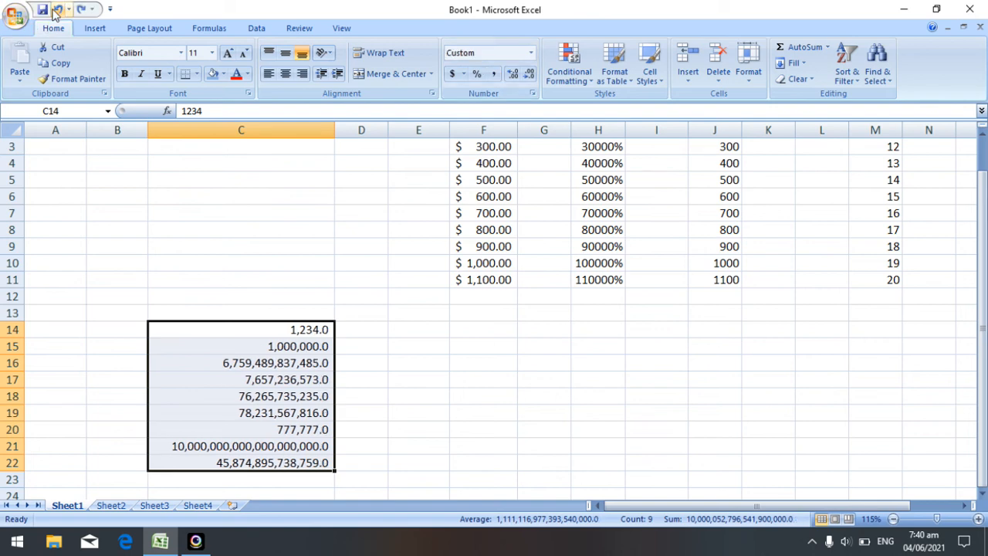
{"action": "left_click", "coordinate": [57, 9]}
{"action": "left_click", "coordinate": [57, 10]}
{"action": "left_click", "coordinate": [57, 10]}
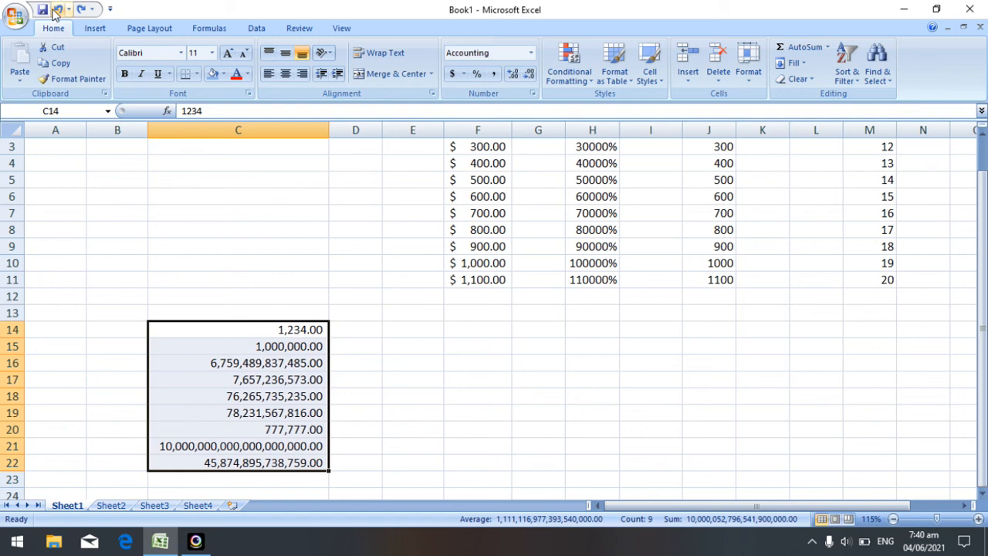
{"action": "left_click", "coordinate": [57, 10]}
{"action": "left_click", "coordinate": [57, 10]}
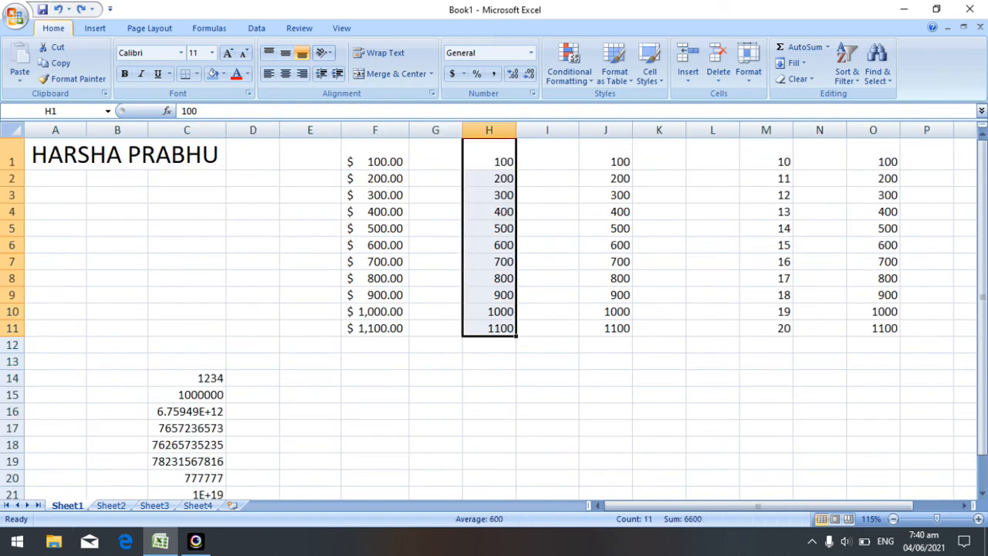
Widen and narrow column C repeatedly to demonstrate how its width affects the numbers, leaving it wide enough to display them.
{"action": "left_click_drag", "start_coordinate": [982, 271], "coordinate": [982, 302]}
{"action": "left_click", "coordinate": [241, 386]}
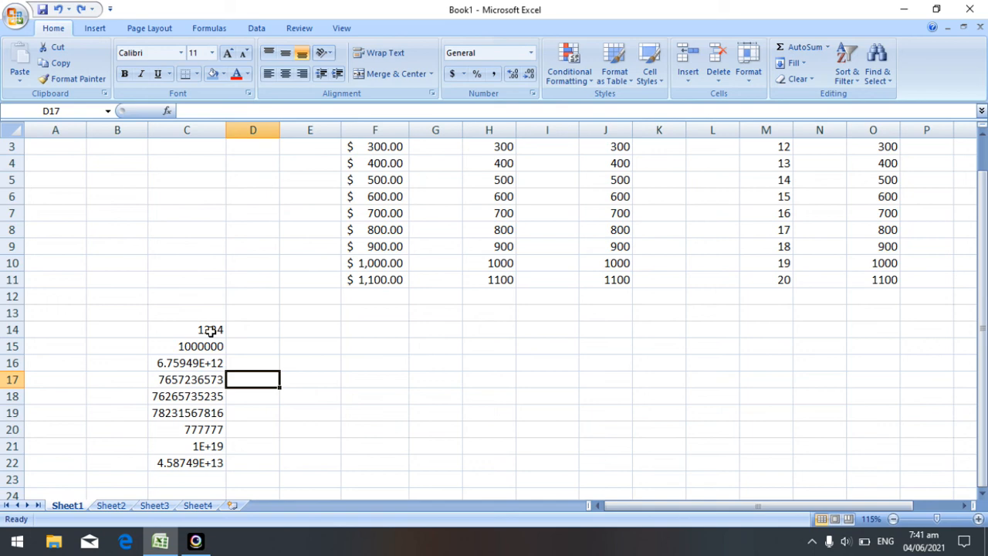
{"action": "left_click_drag", "start_coordinate": [225, 128], "coordinate": [422, 169]}
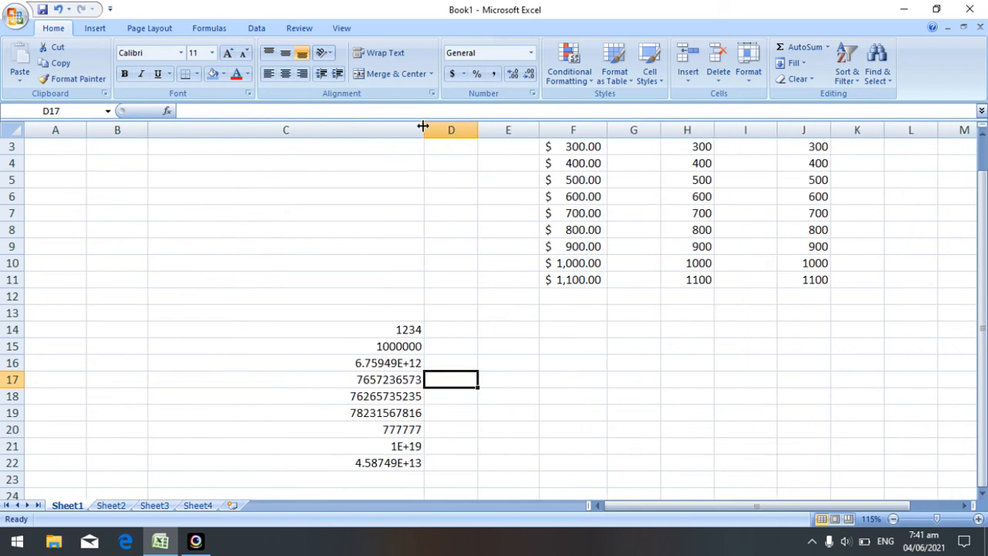
{"action": "left_click_drag", "start_coordinate": [424, 126], "coordinate": [177, 201]}
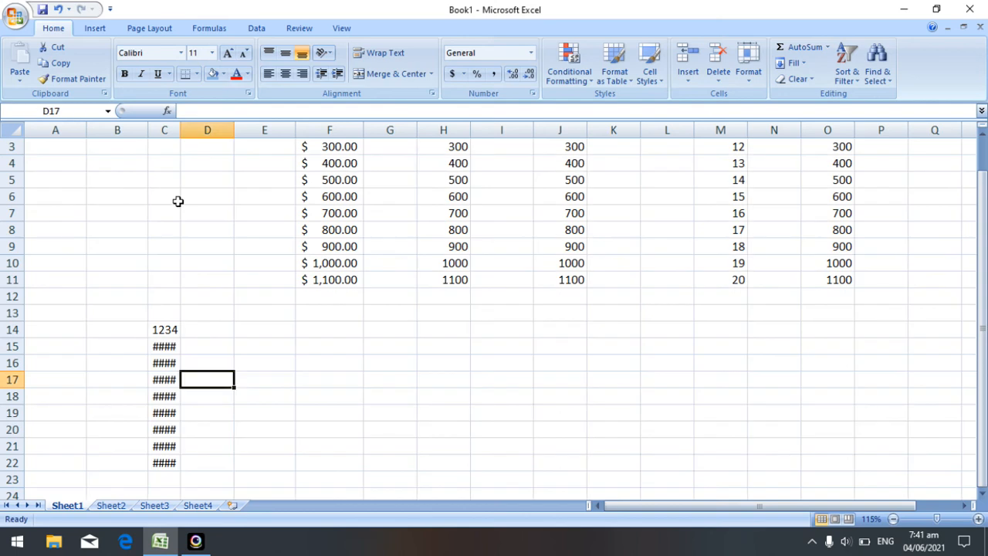
{"action": "left_click_drag", "start_coordinate": [180, 130], "coordinate": [234, 146]}
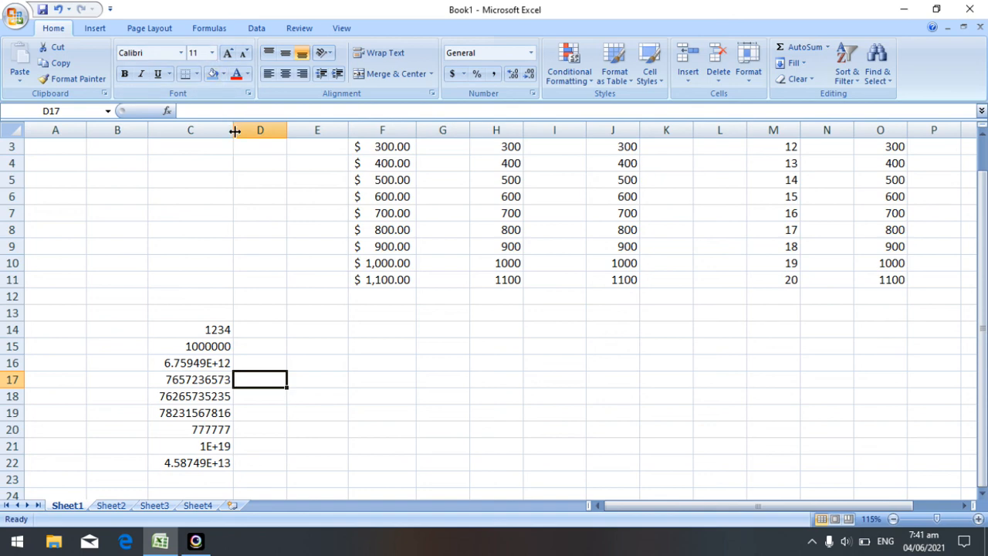
{"action": "left_click_drag", "start_coordinate": [235, 132], "coordinate": [179, 128]}
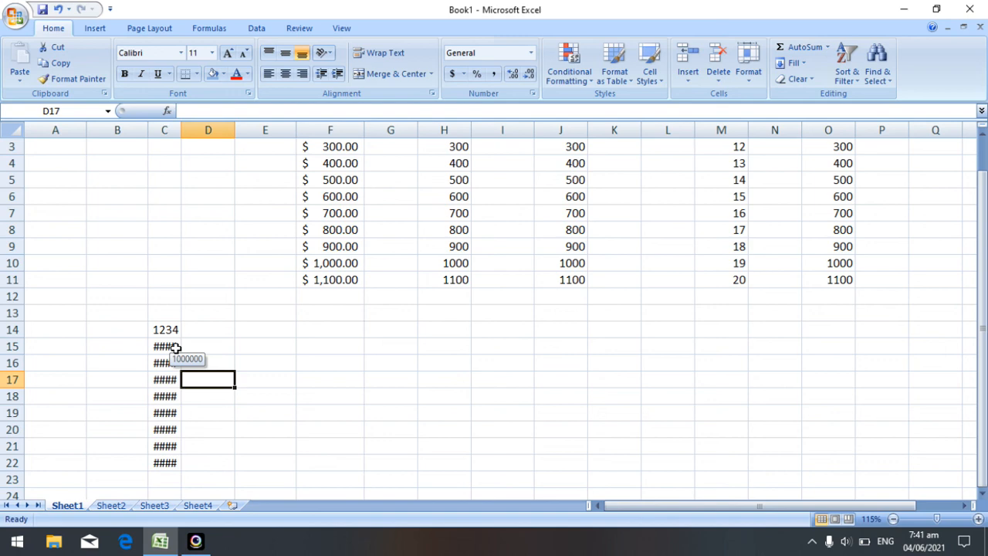
{"action": "left_click_drag", "start_coordinate": [180, 130], "coordinate": [237, 148]}
{"action": "left_click", "coordinate": [236, 150]}
Apply the Comma Style to the 1234 in cell C14 and reduce it to no decimal places.
{"action": "mouse_move", "coordinate": [205, 329]}
{"action": "left_mouse_down"}
{"action": "mouse_move", "coordinate": [194, 372]}
{"action": "mouse_move", "coordinate": [203, 327]}
{"action": "left_mouse_up"}
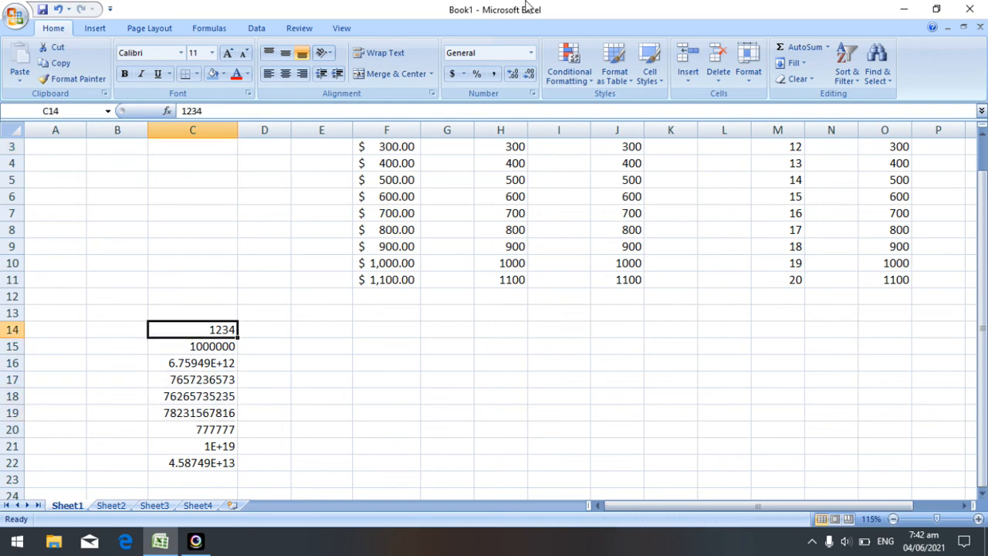
{"action": "left_click", "coordinate": [495, 74]}
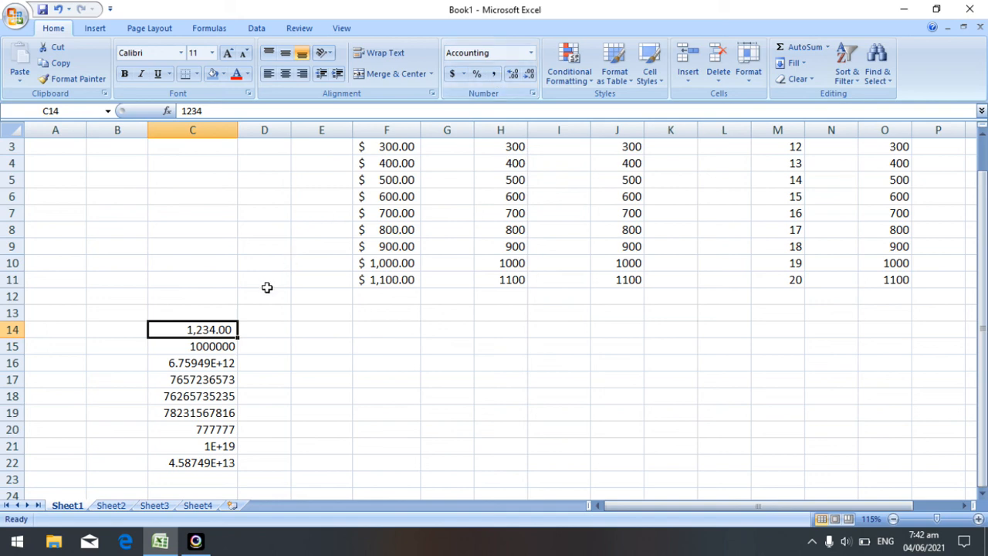
{"action": "left_click", "coordinate": [513, 74]}
{"action": "left_click", "coordinate": [529, 73]}
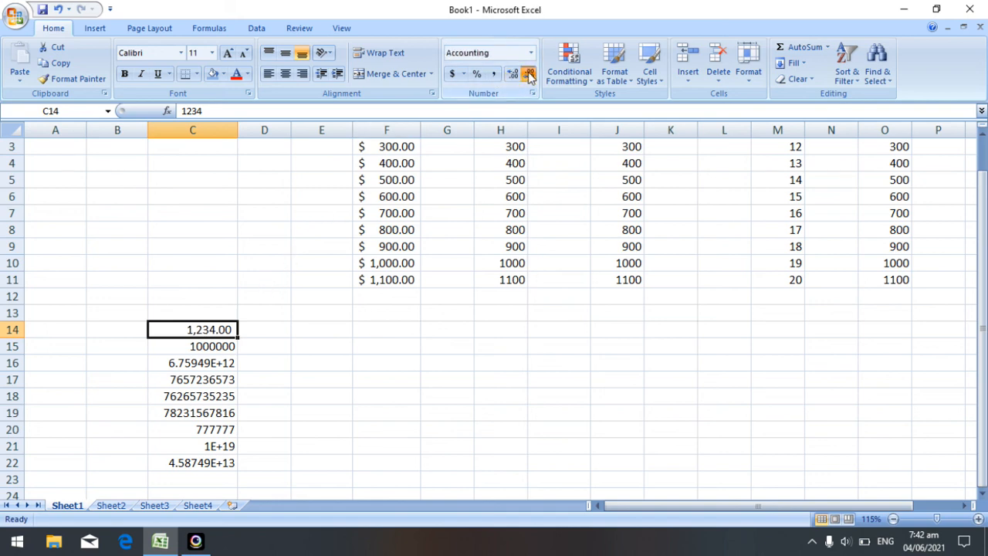
{"action": "left_click", "coordinate": [529, 74]}
{"action": "left_click", "coordinate": [529, 73]}
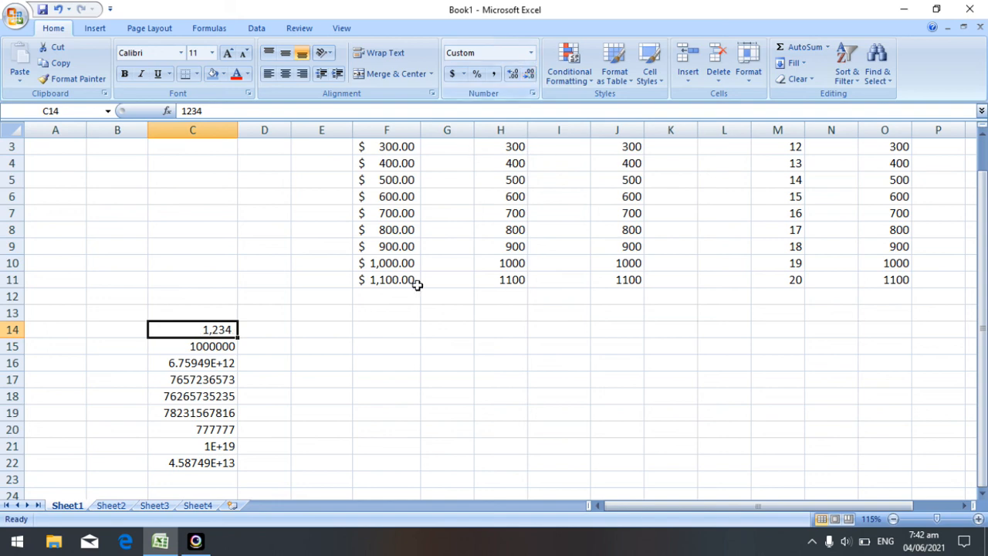
{"action": "left_click", "coordinate": [350, 363]}
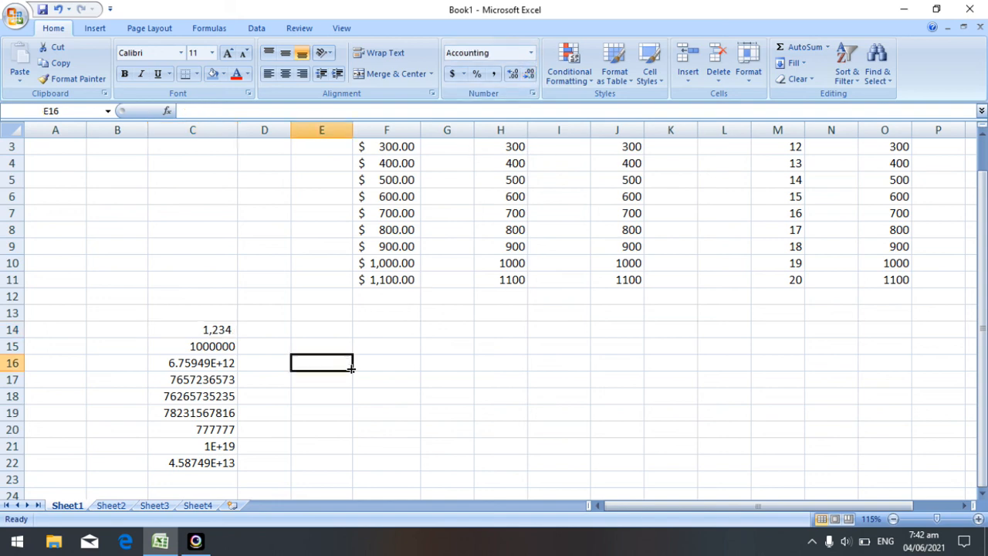
Apply the Comma Style to cells C15 and C16 and widen column C to fit the full numbers.
{"action": "left_click", "coordinate": [221, 346]}
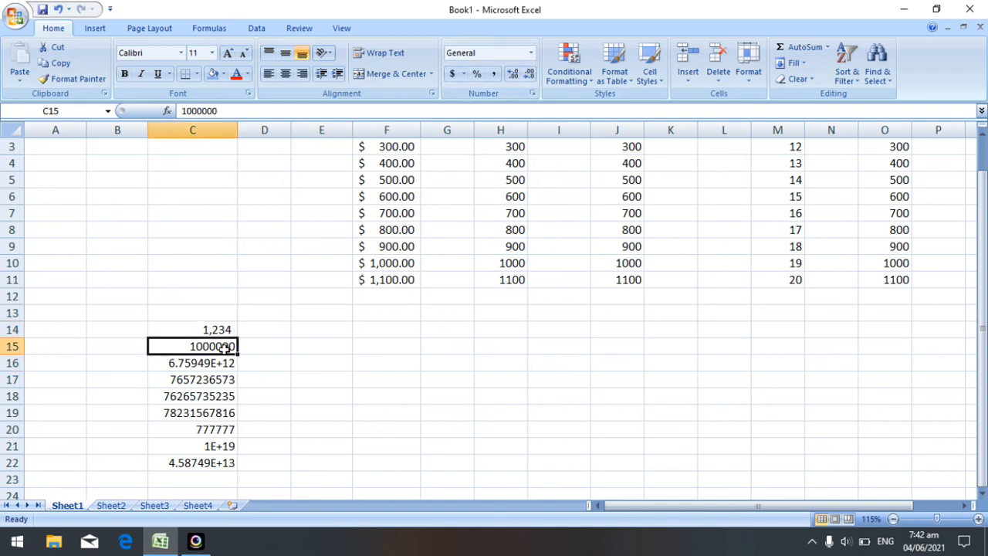
{"action": "left_click", "coordinate": [494, 74]}
{"action": "left_click", "coordinate": [231, 366]}
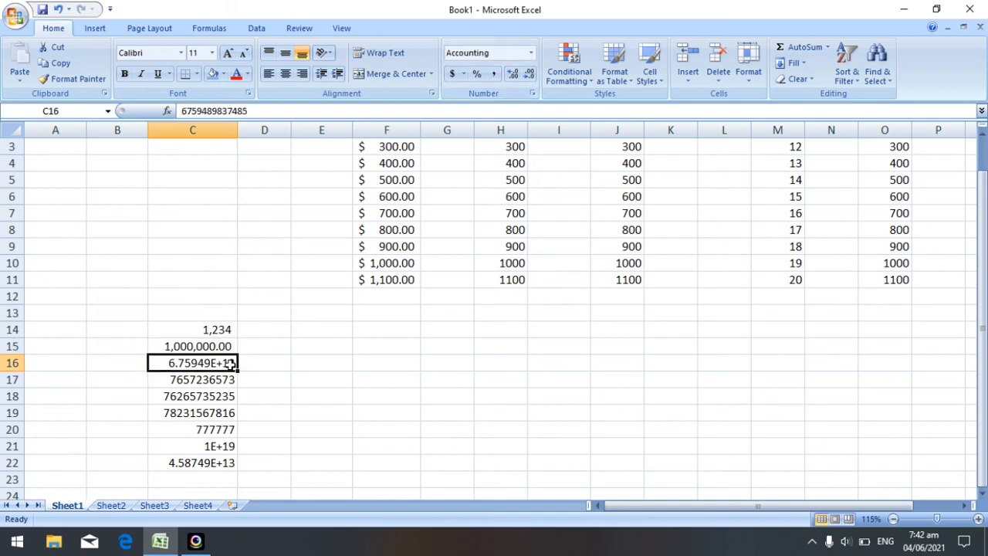
{"action": "left_click", "coordinate": [493, 74]}
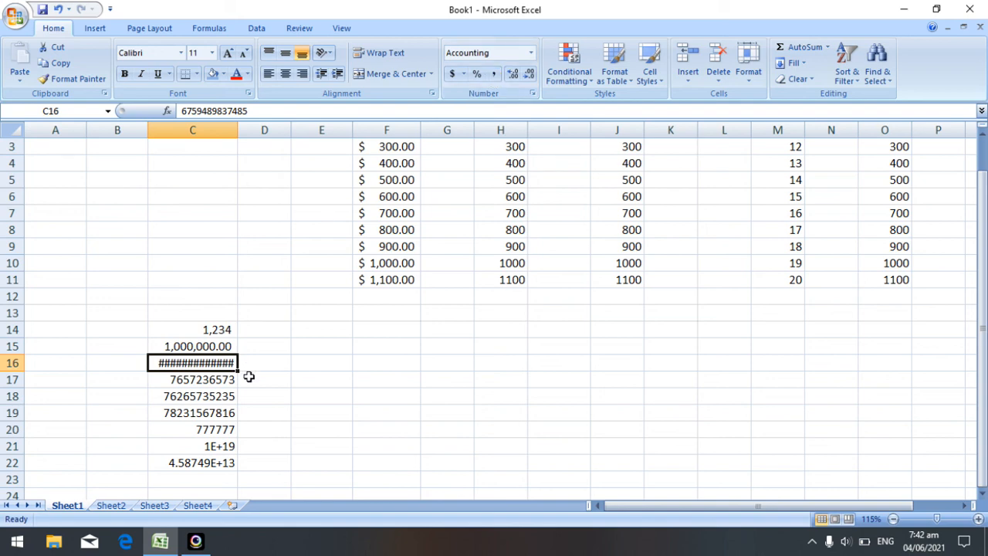
{"action": "left_click_drag", "start_coordinate": [237, 130], "coordinate": [394, 142]}
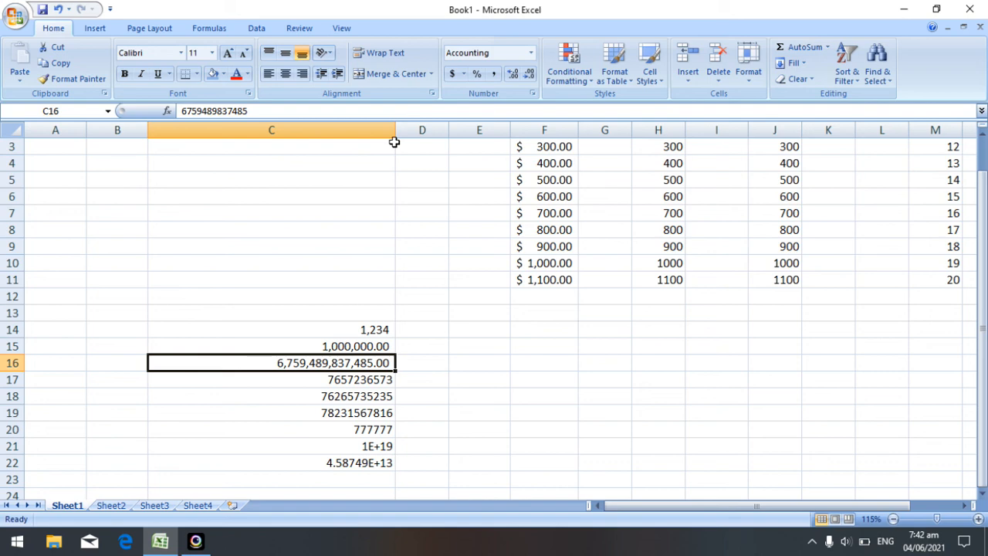
Apply the Comma Style to cells C17:C22, undo it once for comparison, and reapply it.
{"action": "left_click_drag", "start_coordinate": [387, 379], "coordinate": [384, 456]}
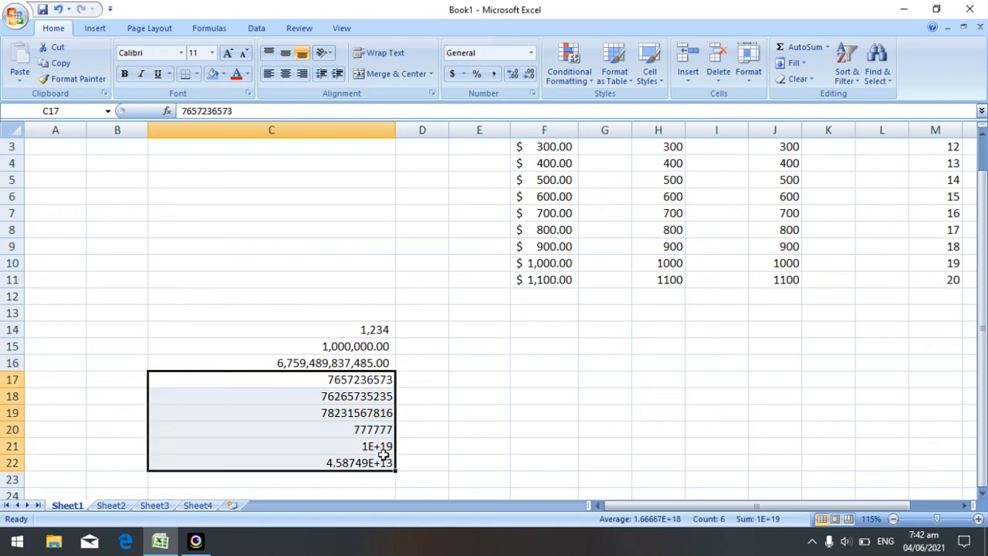
{"action": "left_click", "coordinate": [494, 74]}
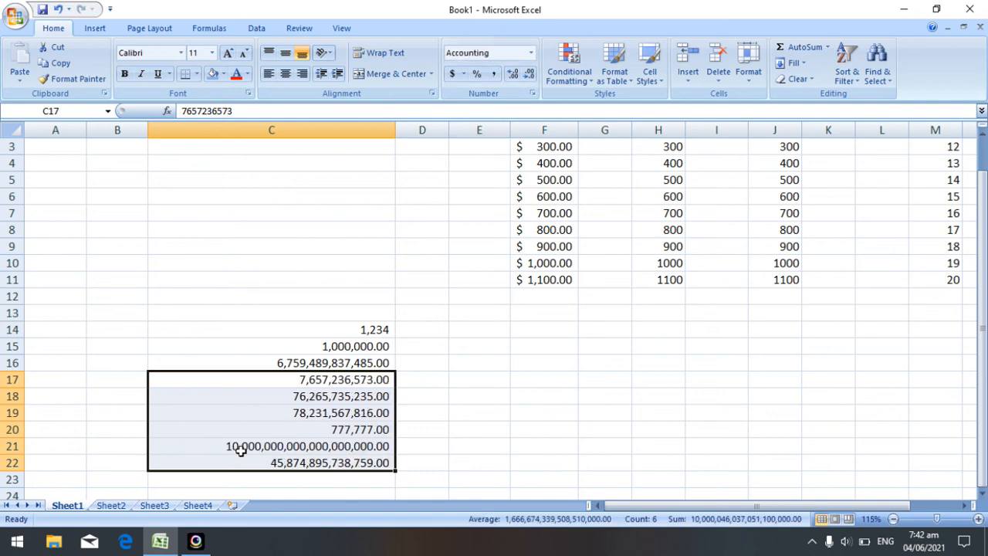
{"action": "left_click", "coordinate": [60, 9]}
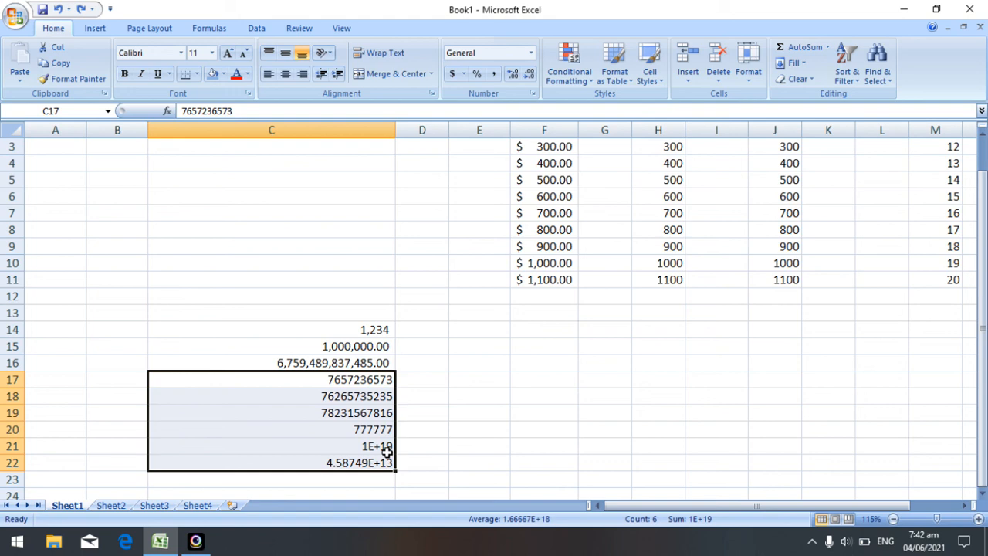
{"action": "left_click", "coordinate": [494, 73]}
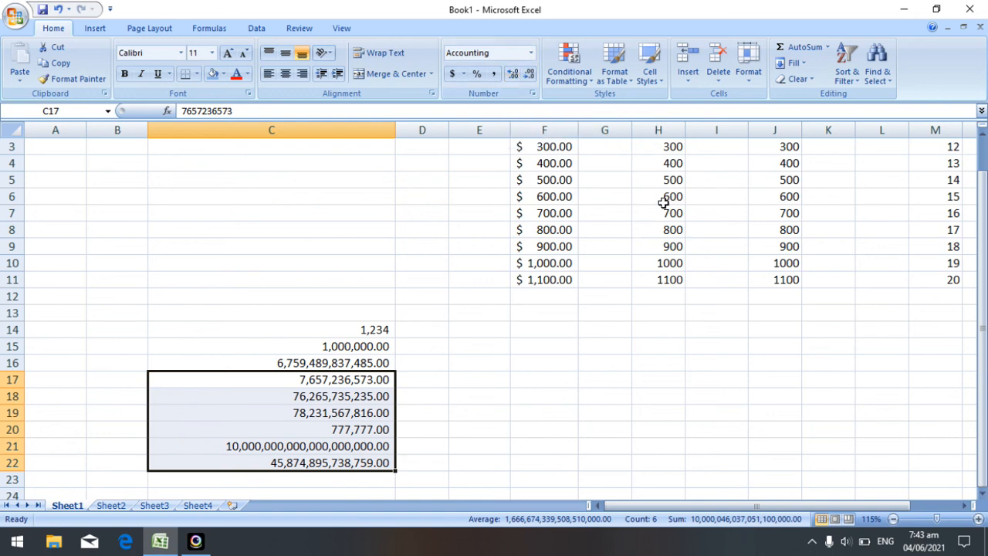
Increase the decimal places of the numbers in cells H3:H11 to seven.
{"action": "left_click_drag", "start_coordinate": [664, 147], "coordinate": [682, 273]}
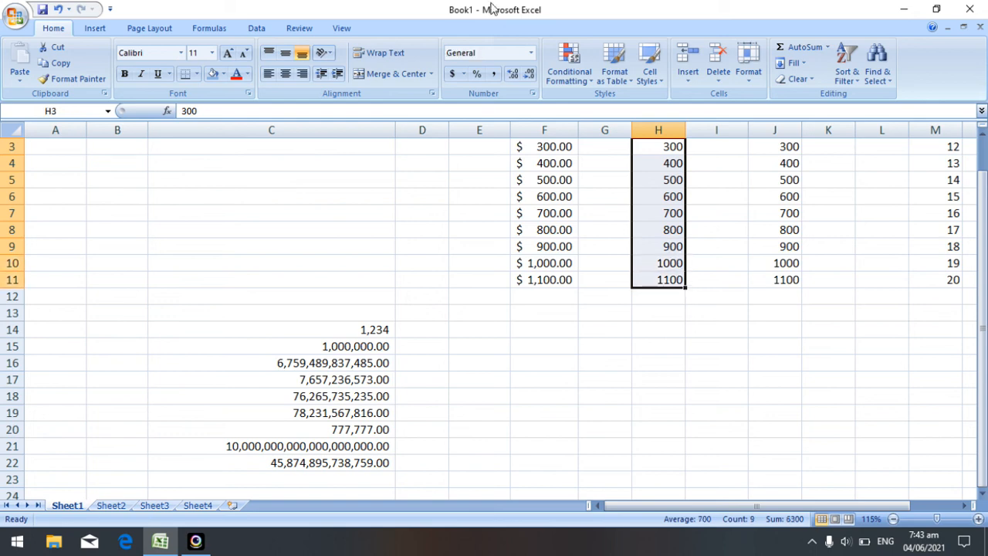
{"action": "left_click", "coordinate": [513, 78]}
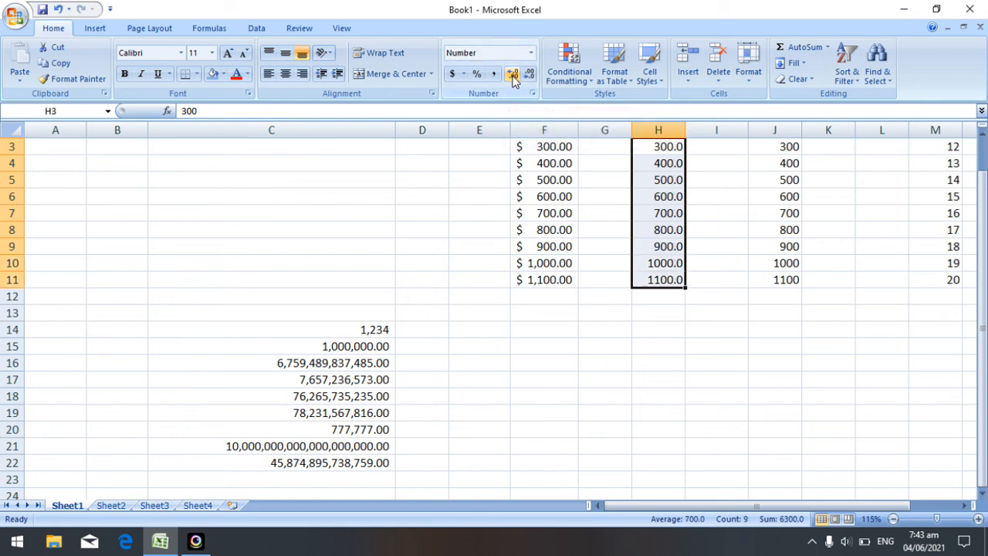
{"action": "left_click", "coordinate": [514, 78]}
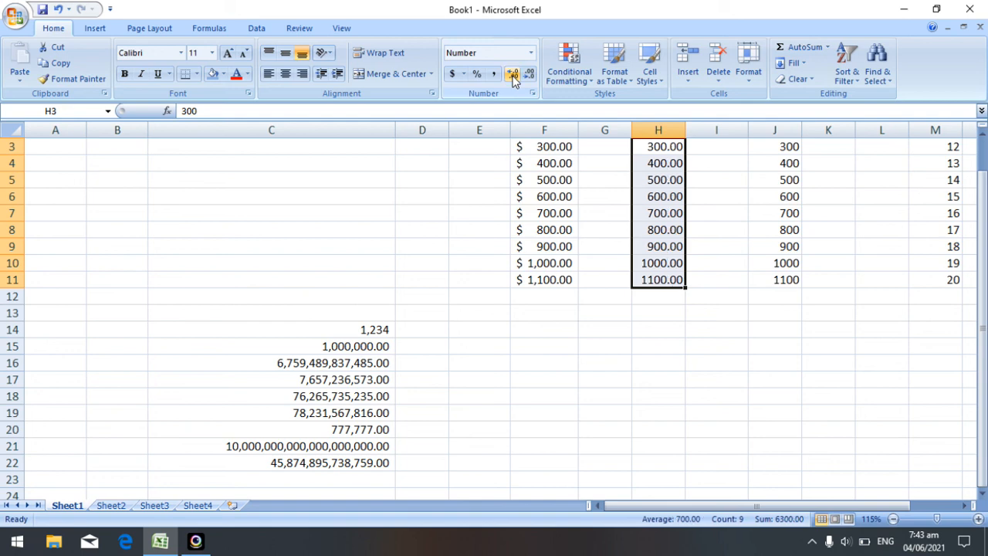
{"action": "left_click", "coordinate": [514, 77]}
{"action": "left_click", "coordinate": [514, 77]}
{"action": "left_click", "coordinate": [513, 77]}
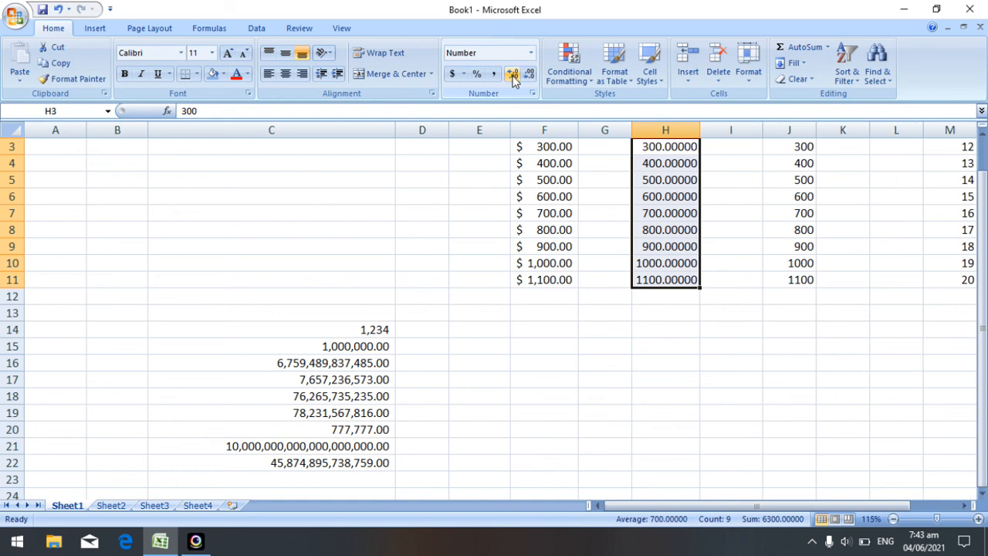
{"action": "left_click", "coordinate": [513, 77]}
{"action": "left_click", "coordinate": [513, 77]}
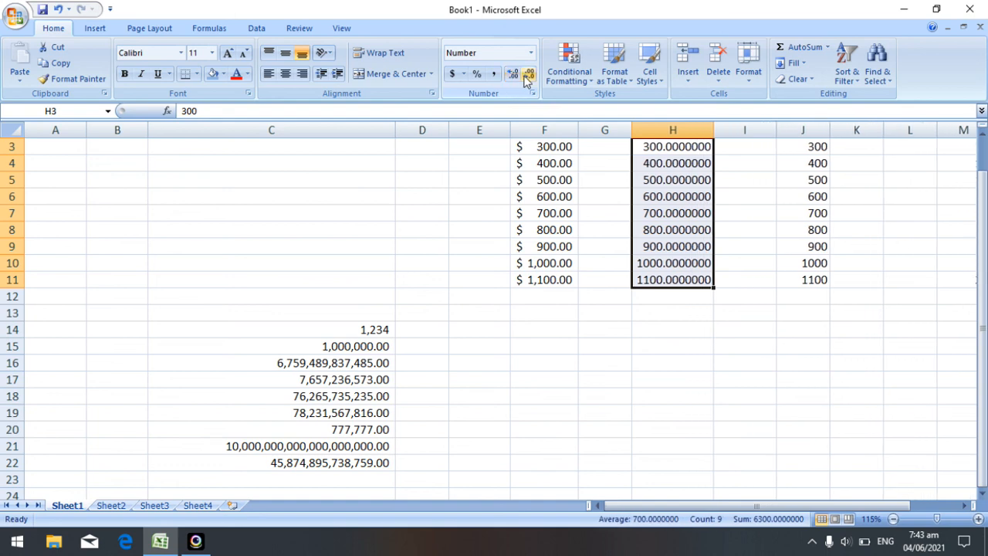
Decrease the decimal places of the numbers in cells H3:H11 to one.
{"action": "left_click", "coordinate": [530, 76]}
{"action": "left_click", "coordinate": [529, 76]}
{"action": "left_click", "coordinate": [530, 76]}
{"action": "left_click", "coordinate": [529, 76]}
{"action": "left_click", "coordinate": [529, 75]}
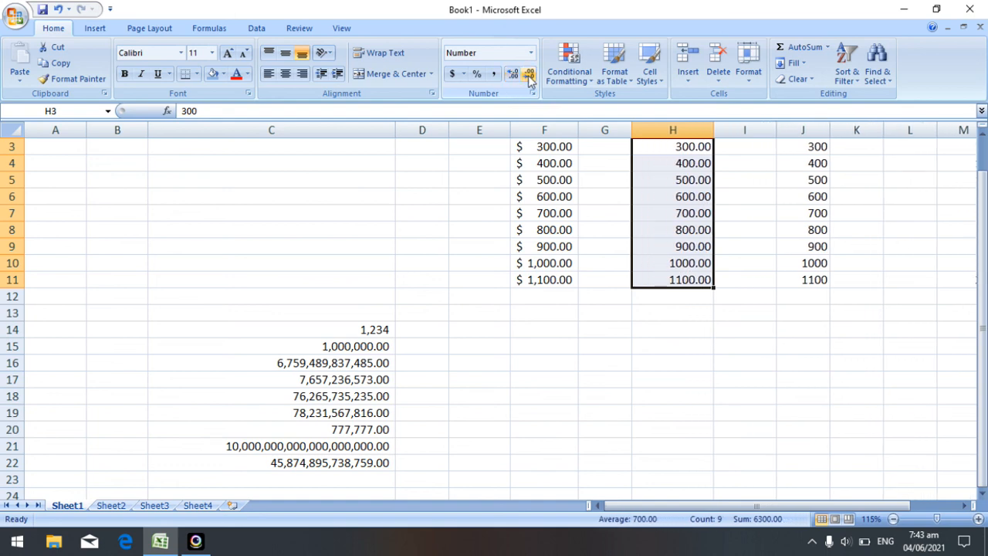
{"action": "left_click", "coordinate": [530, 76]}
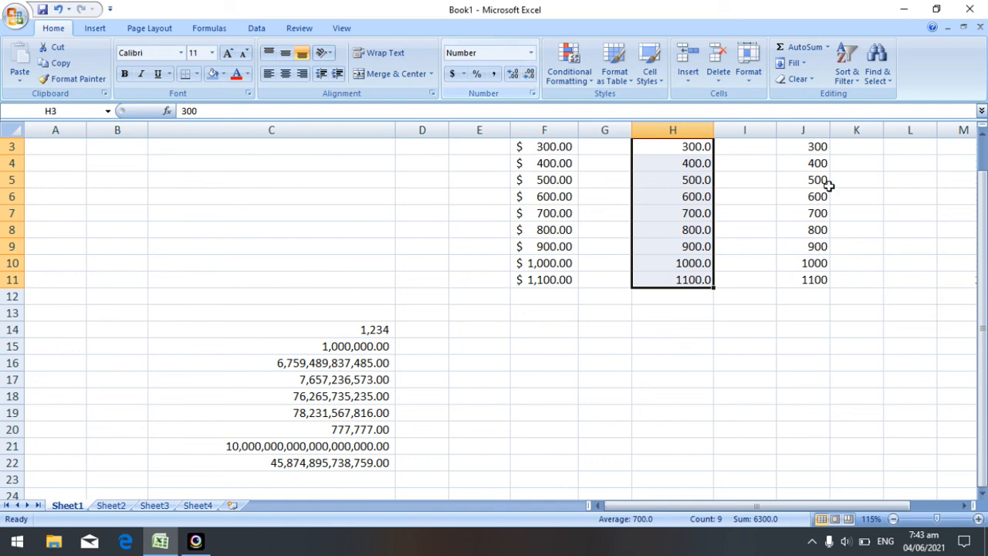
{"action": "left_click_drag", "start_coordinate": [981, 226], "coordinate": [981, 217]}
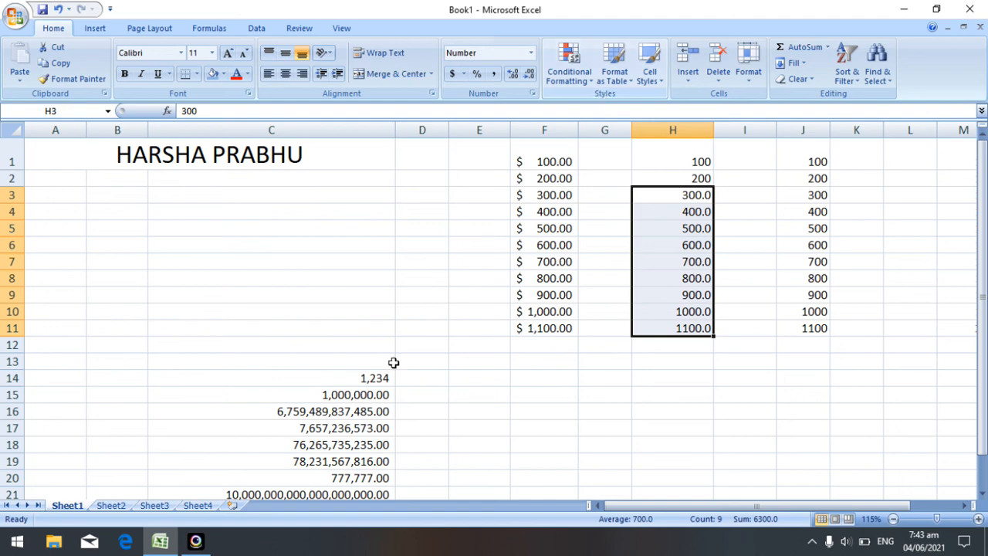
{"action": "left_click", "coordinate": [195, 540]}
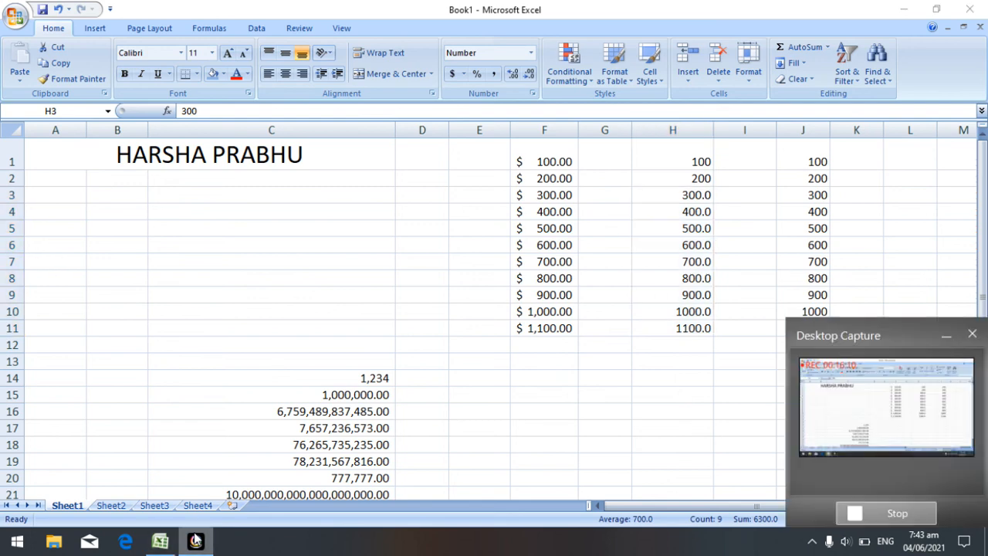